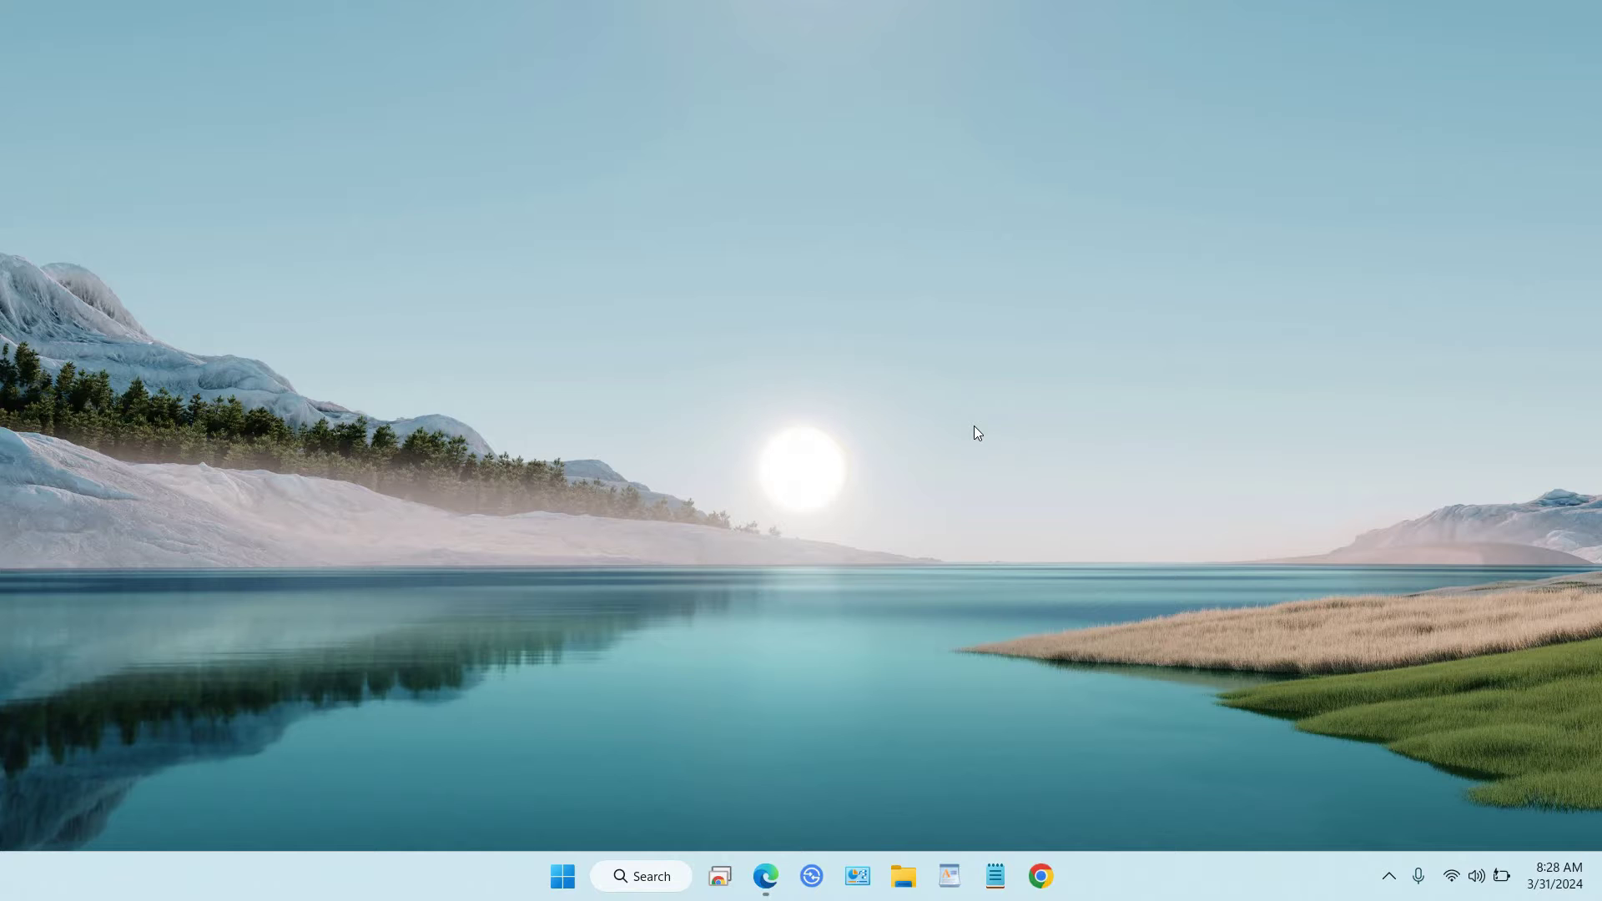
- Open Hyper-V Manager and connect to the MacOS3 virtual machine
left_click(561, 883)
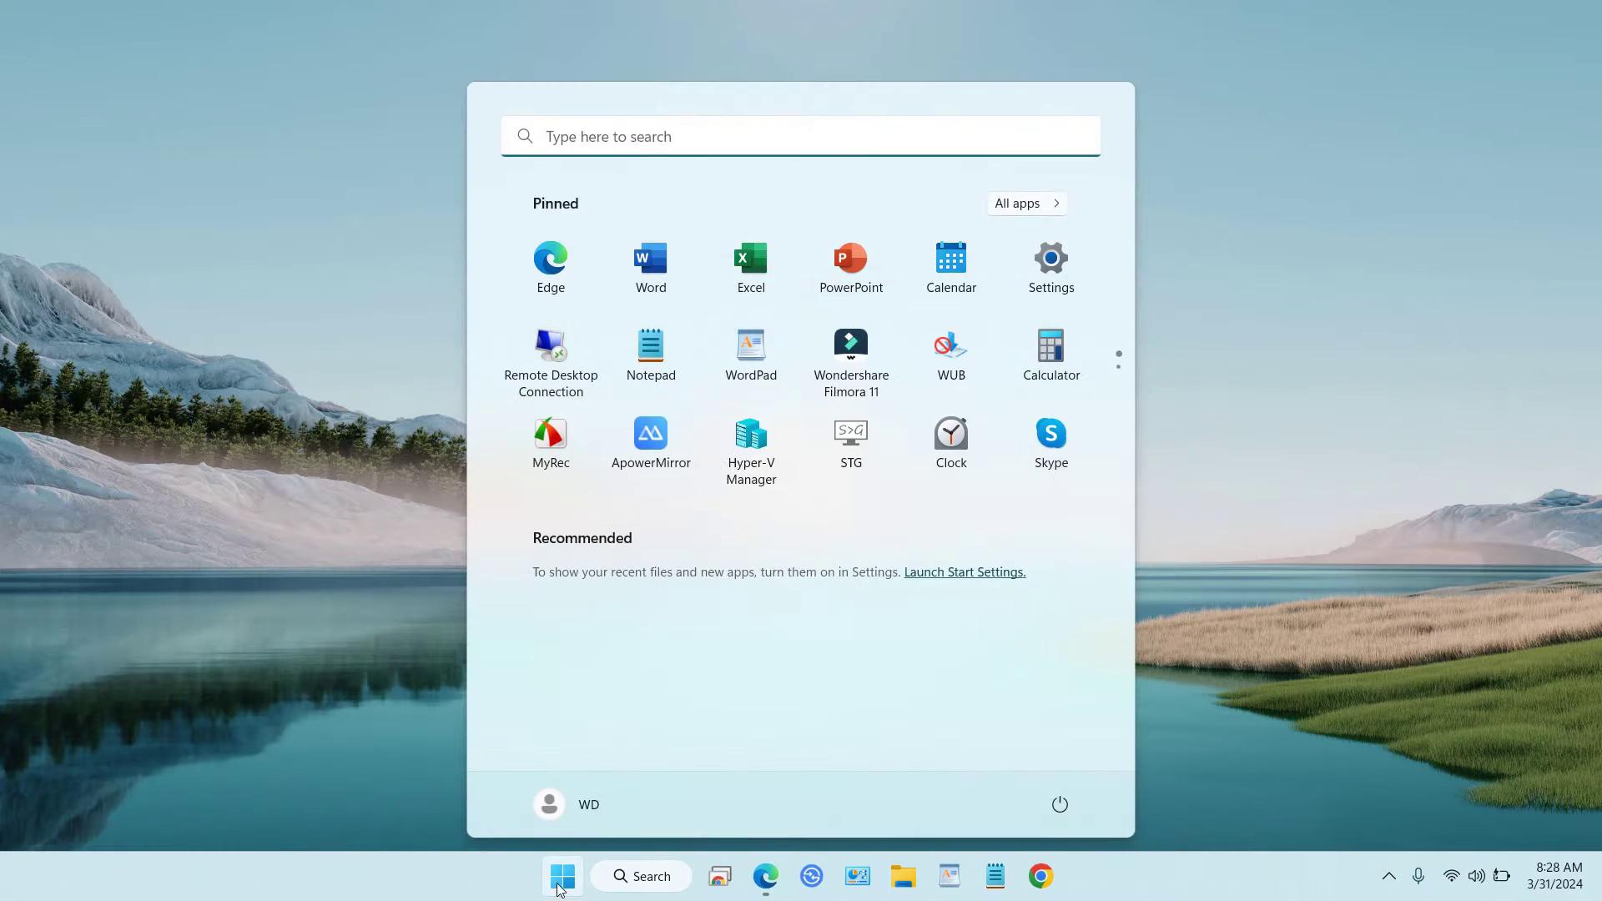
left_click(739, 447)
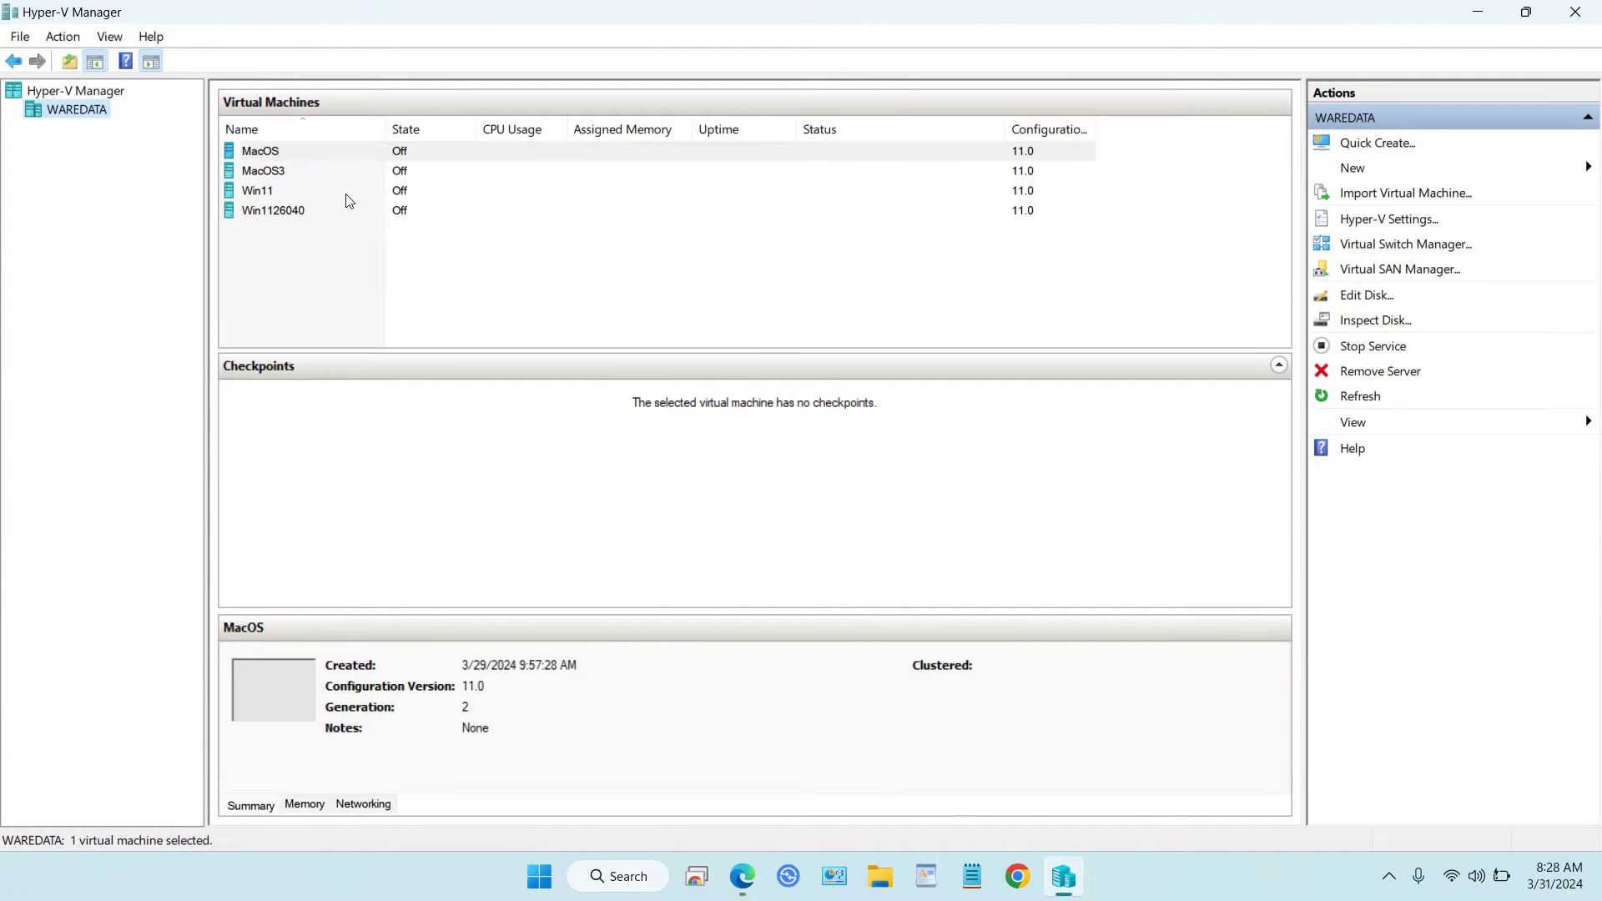
left_click(305, 169)
right_click(307, 168)
left_click(344, 183)
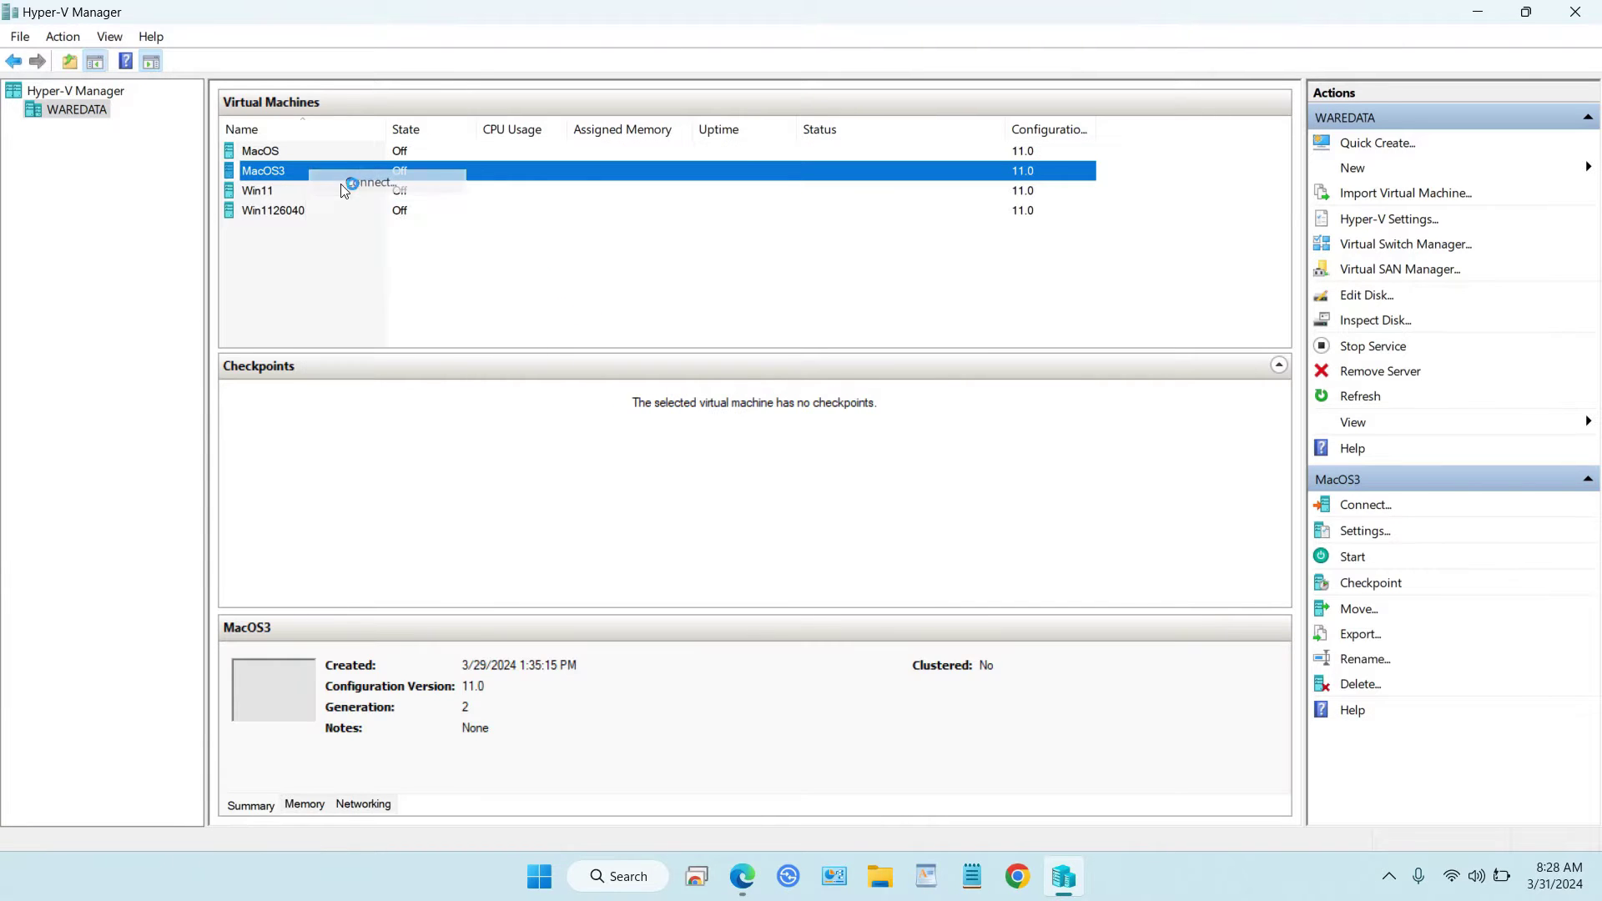
- Start the MacOS3 virtual machine from the MacHD disk and log in to macOS with the account password
left_click(644, 310)
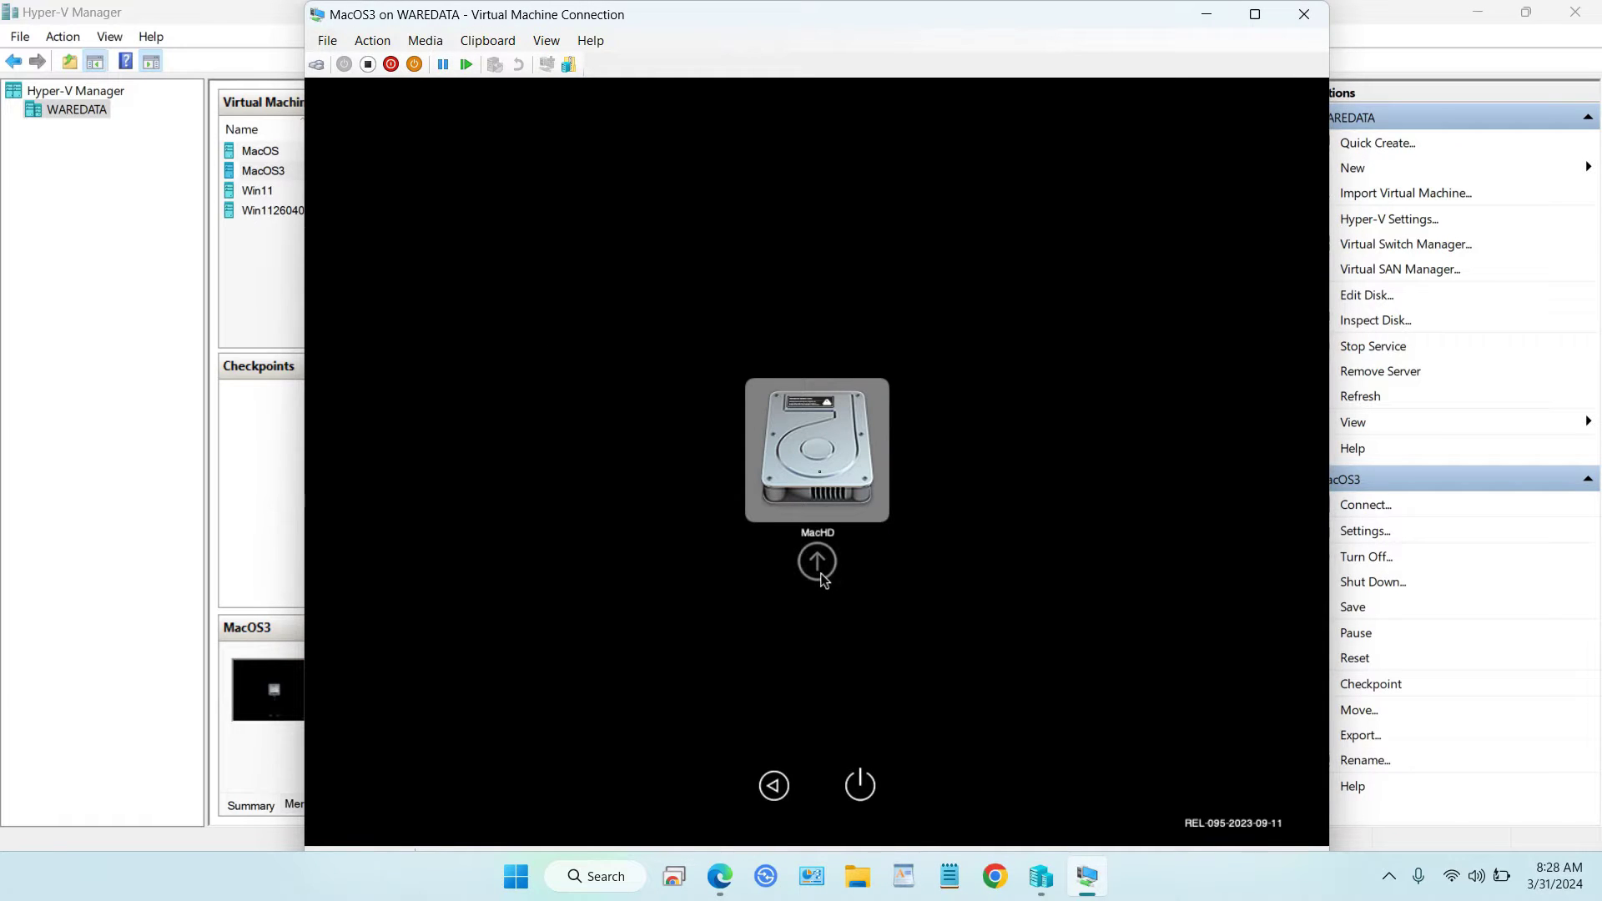
left_click(821, 575)
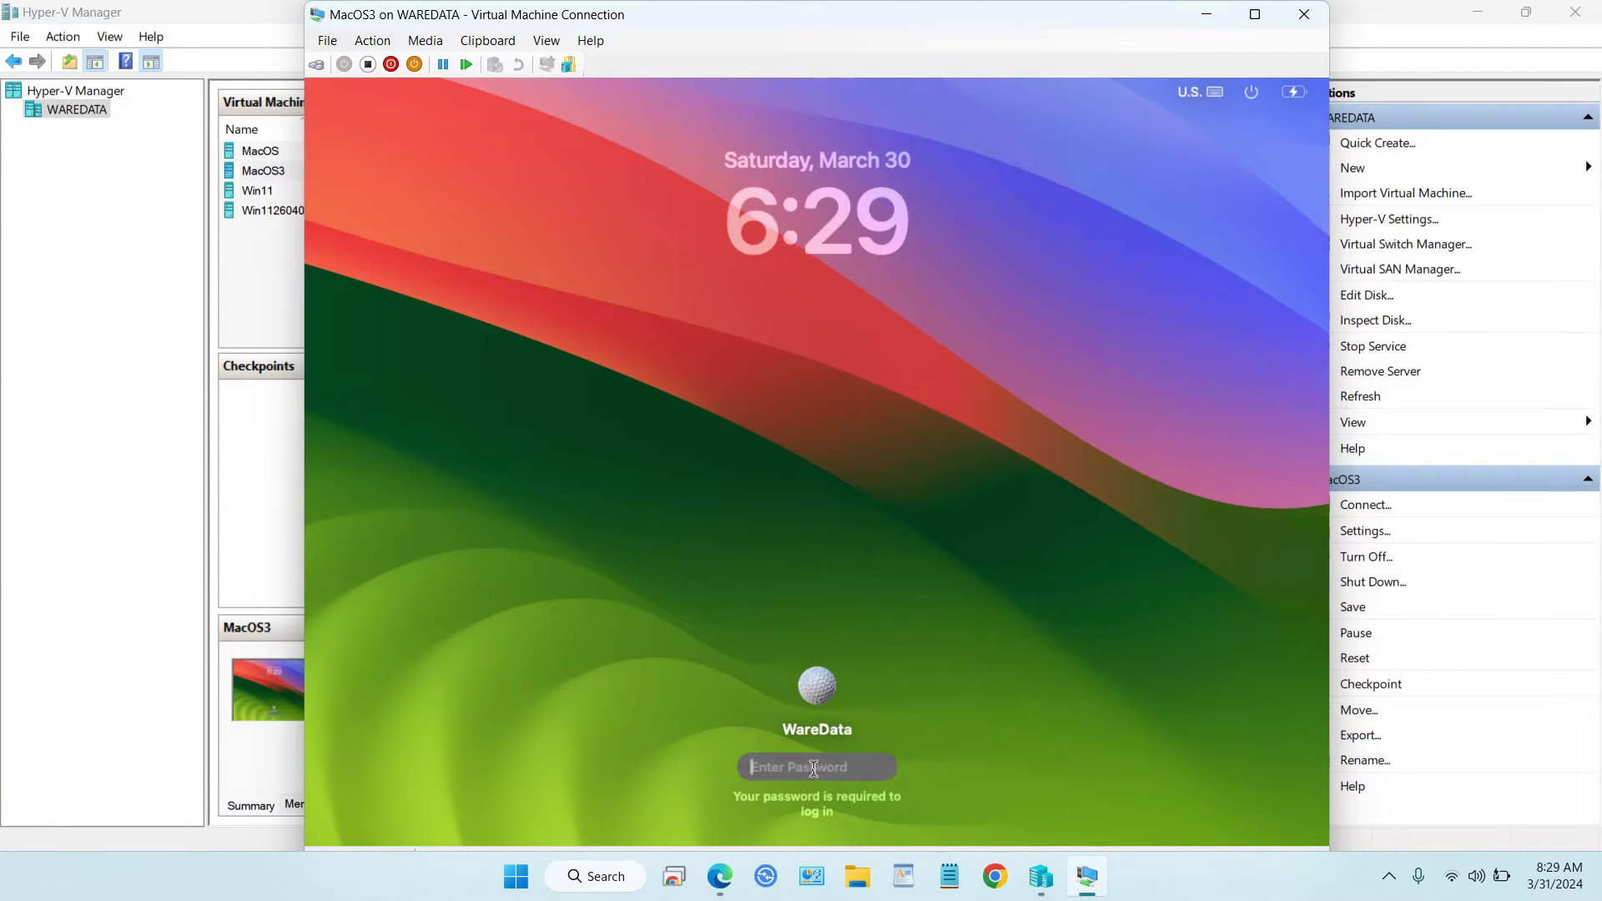
type("1")
left_click(882, 766)
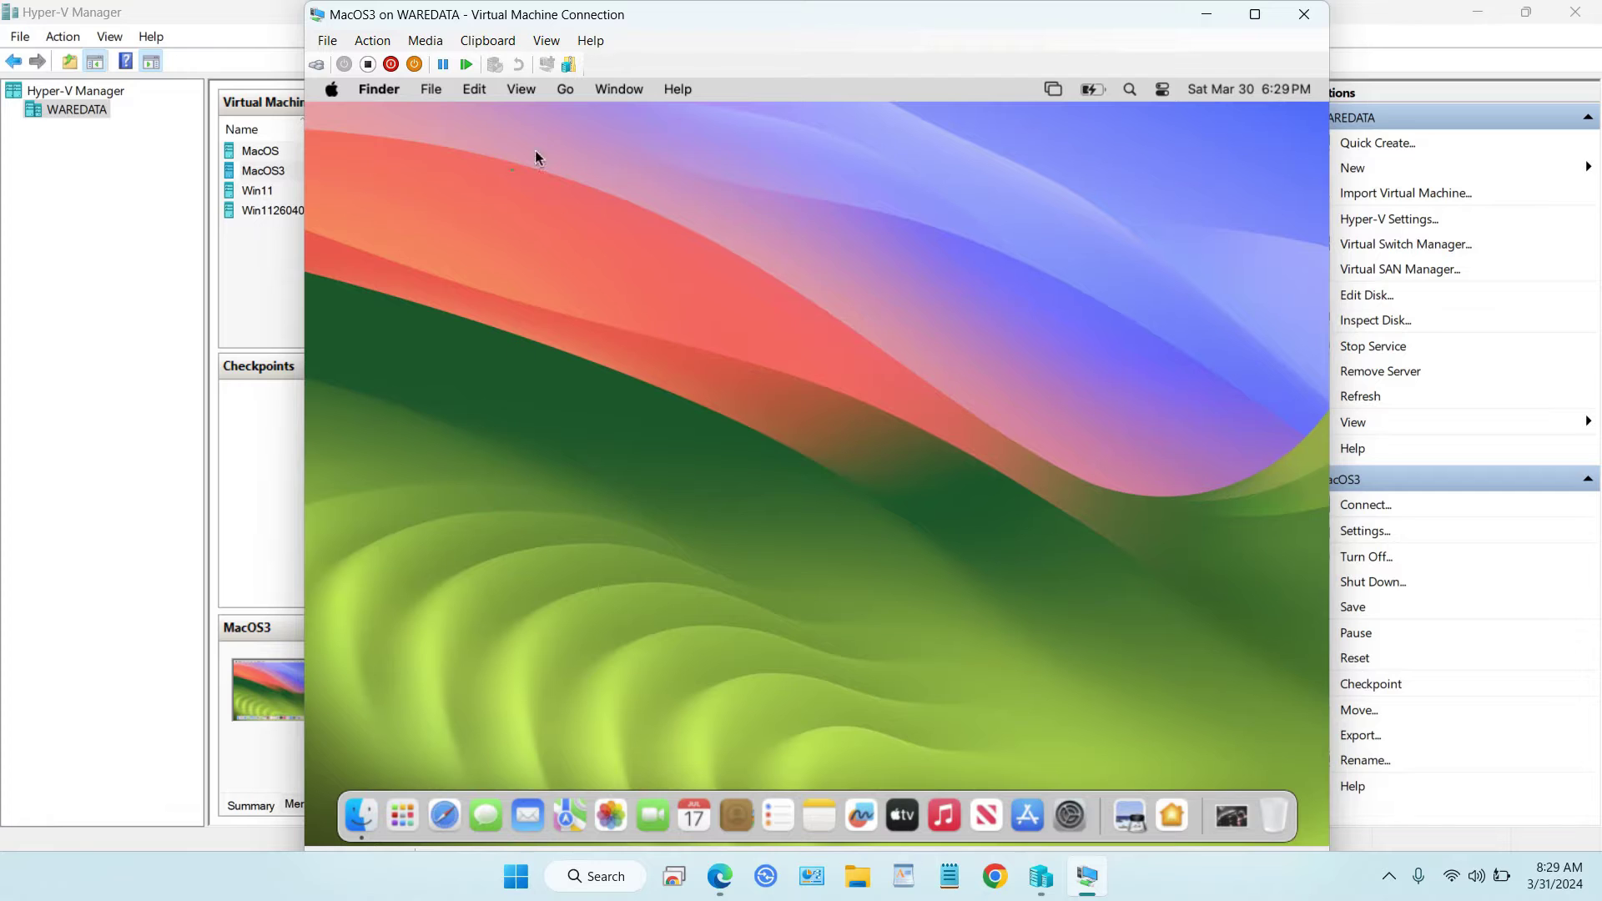
- Launch Safari in the macOS virtual machine and load the yahoo.com website
left_click(403, 815)
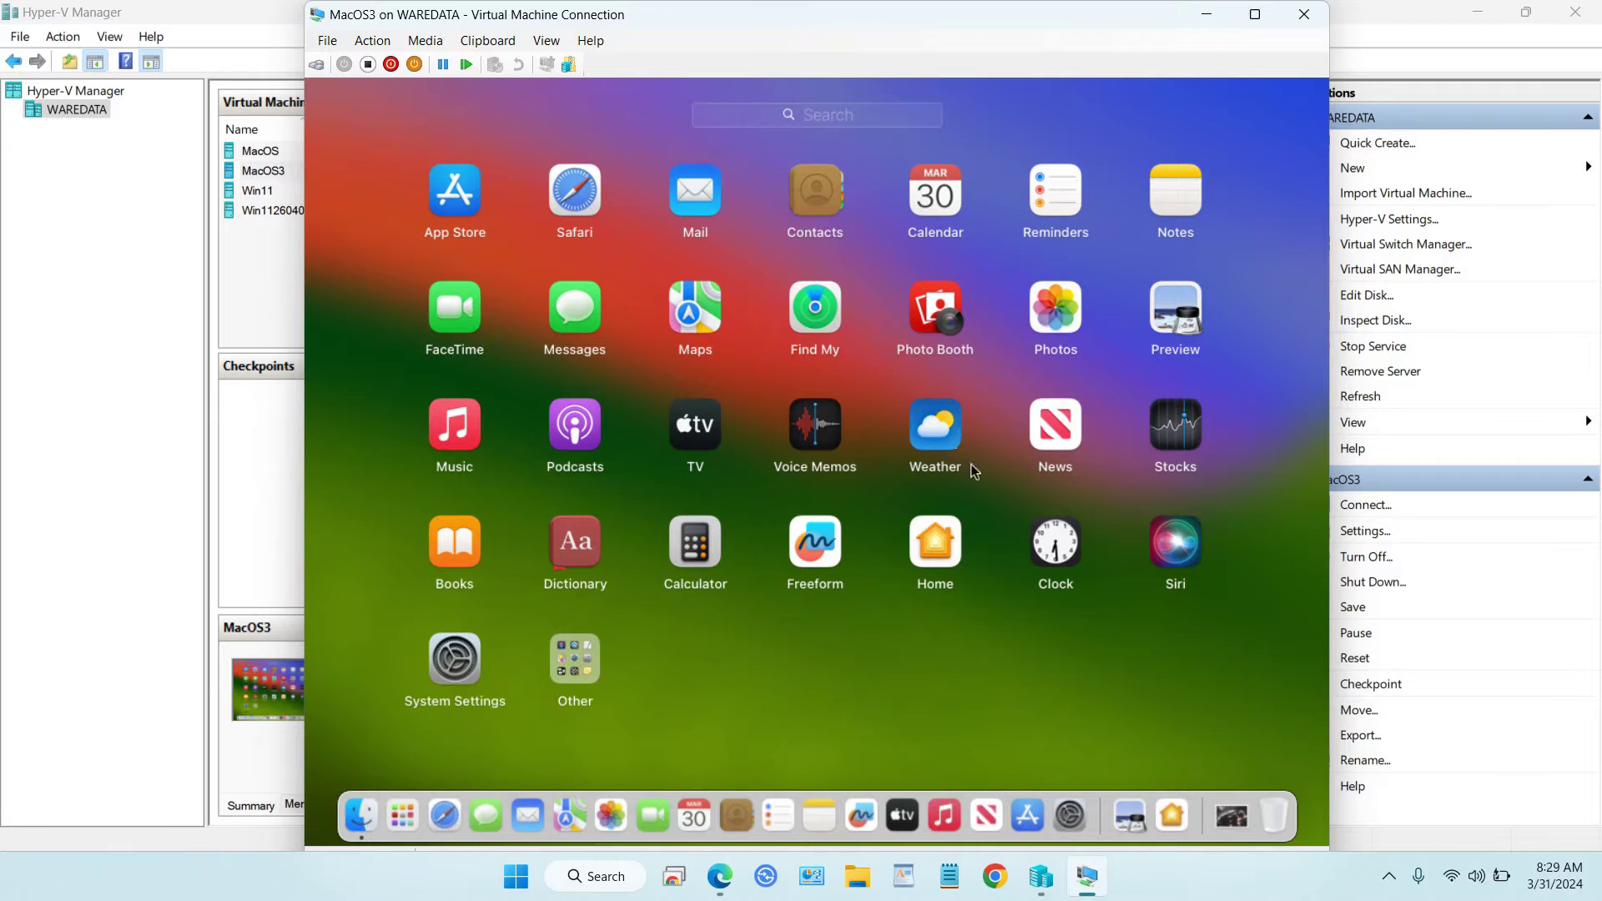
left_click(588, 210)
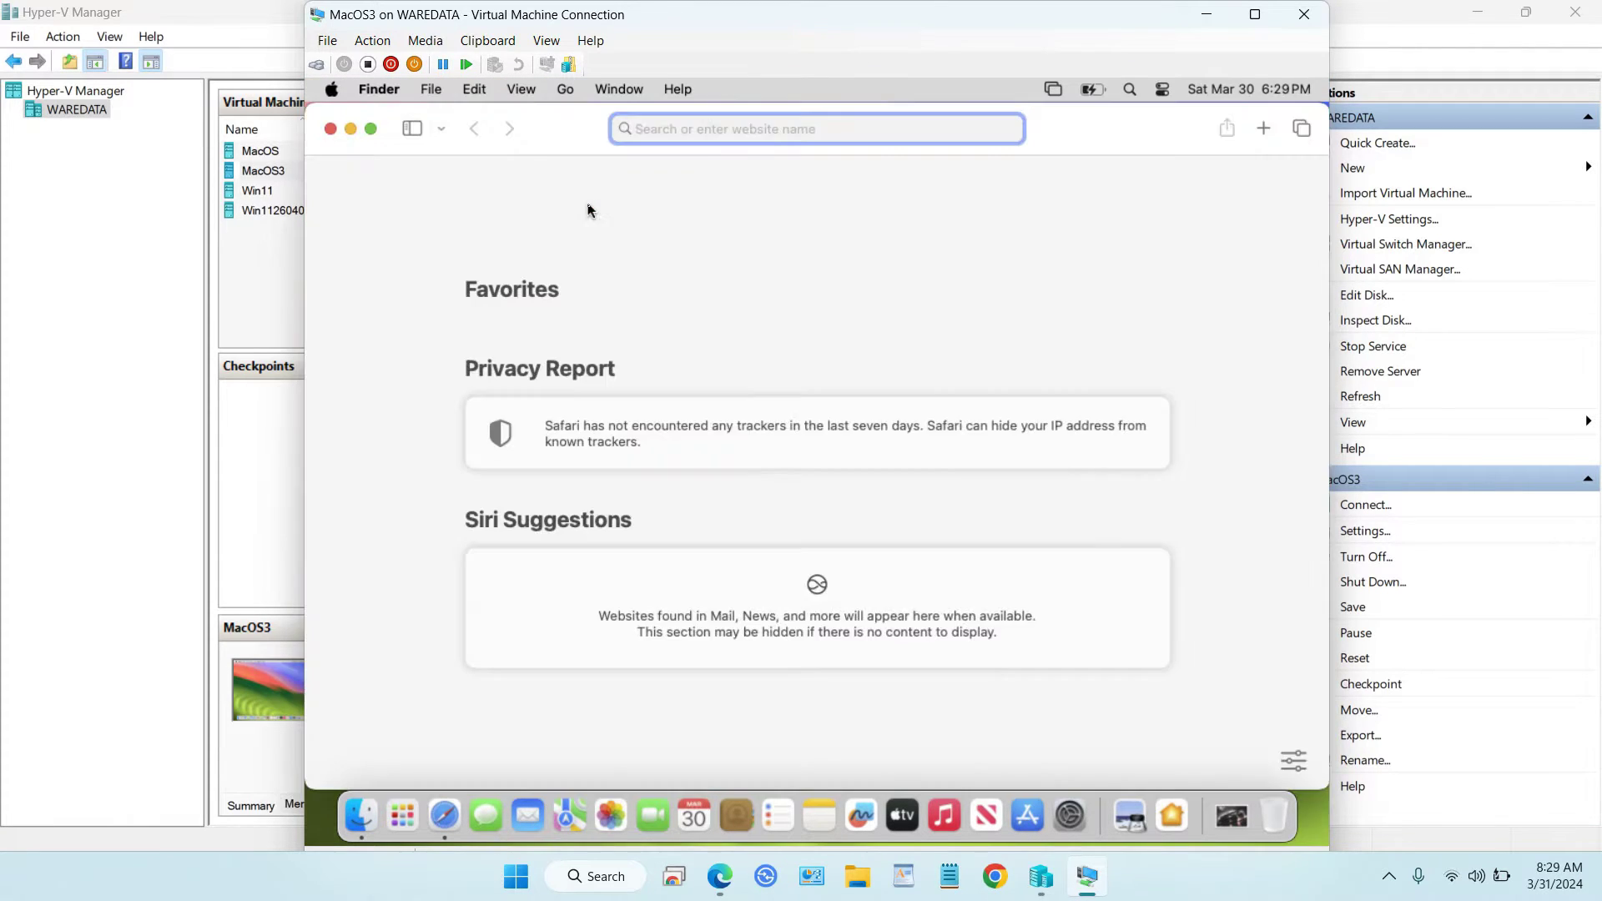
left_click(655, 298)
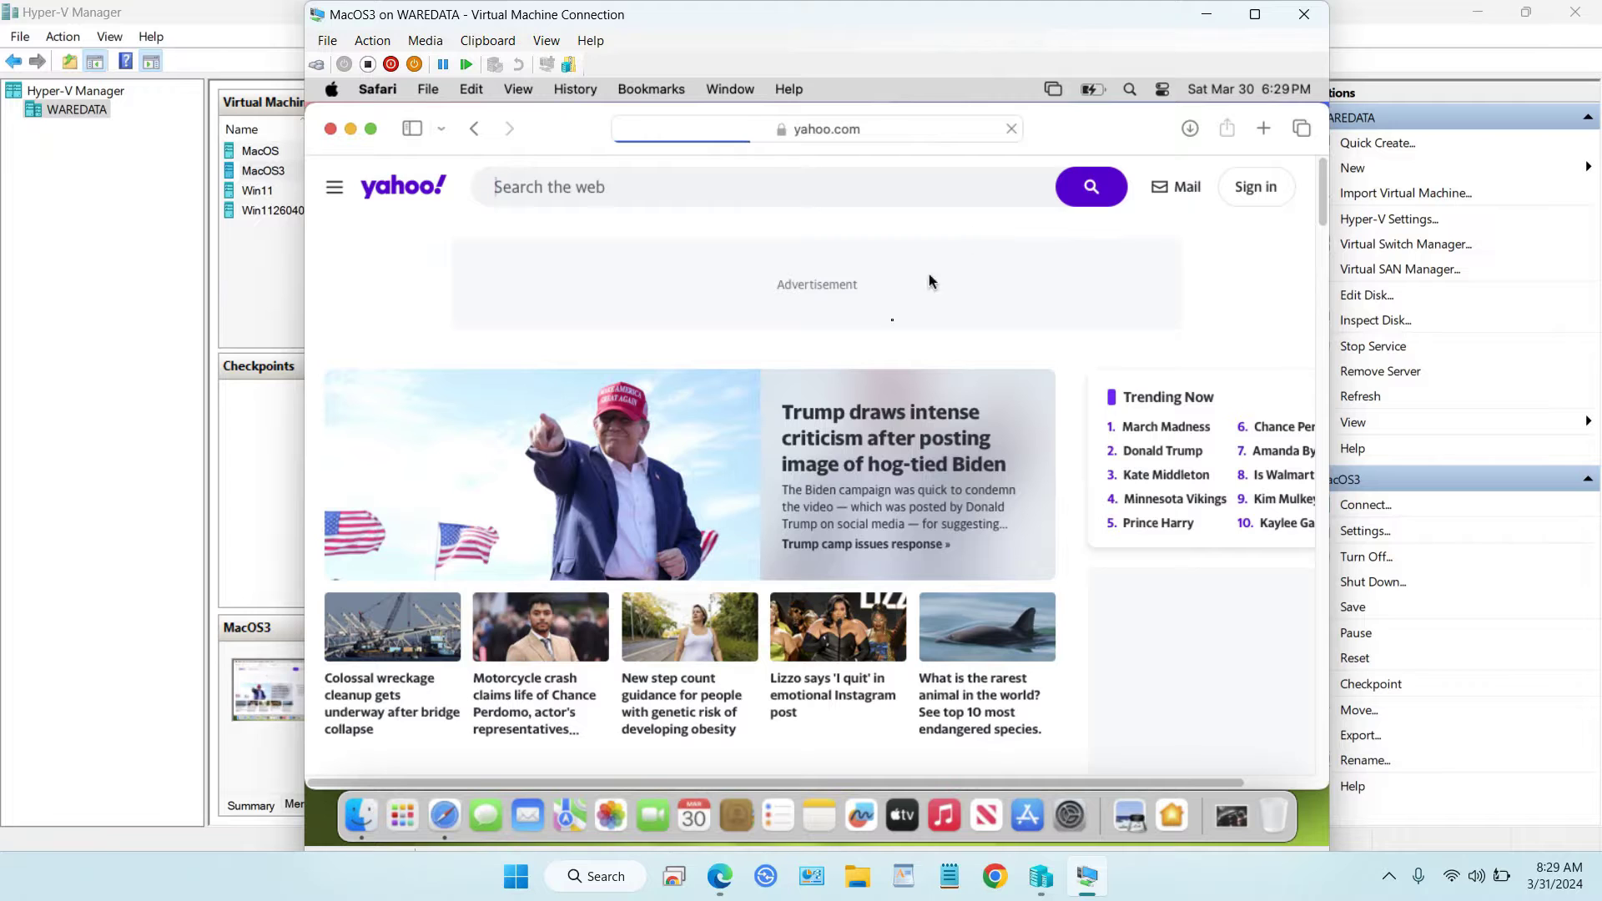
left_click(403, 815)
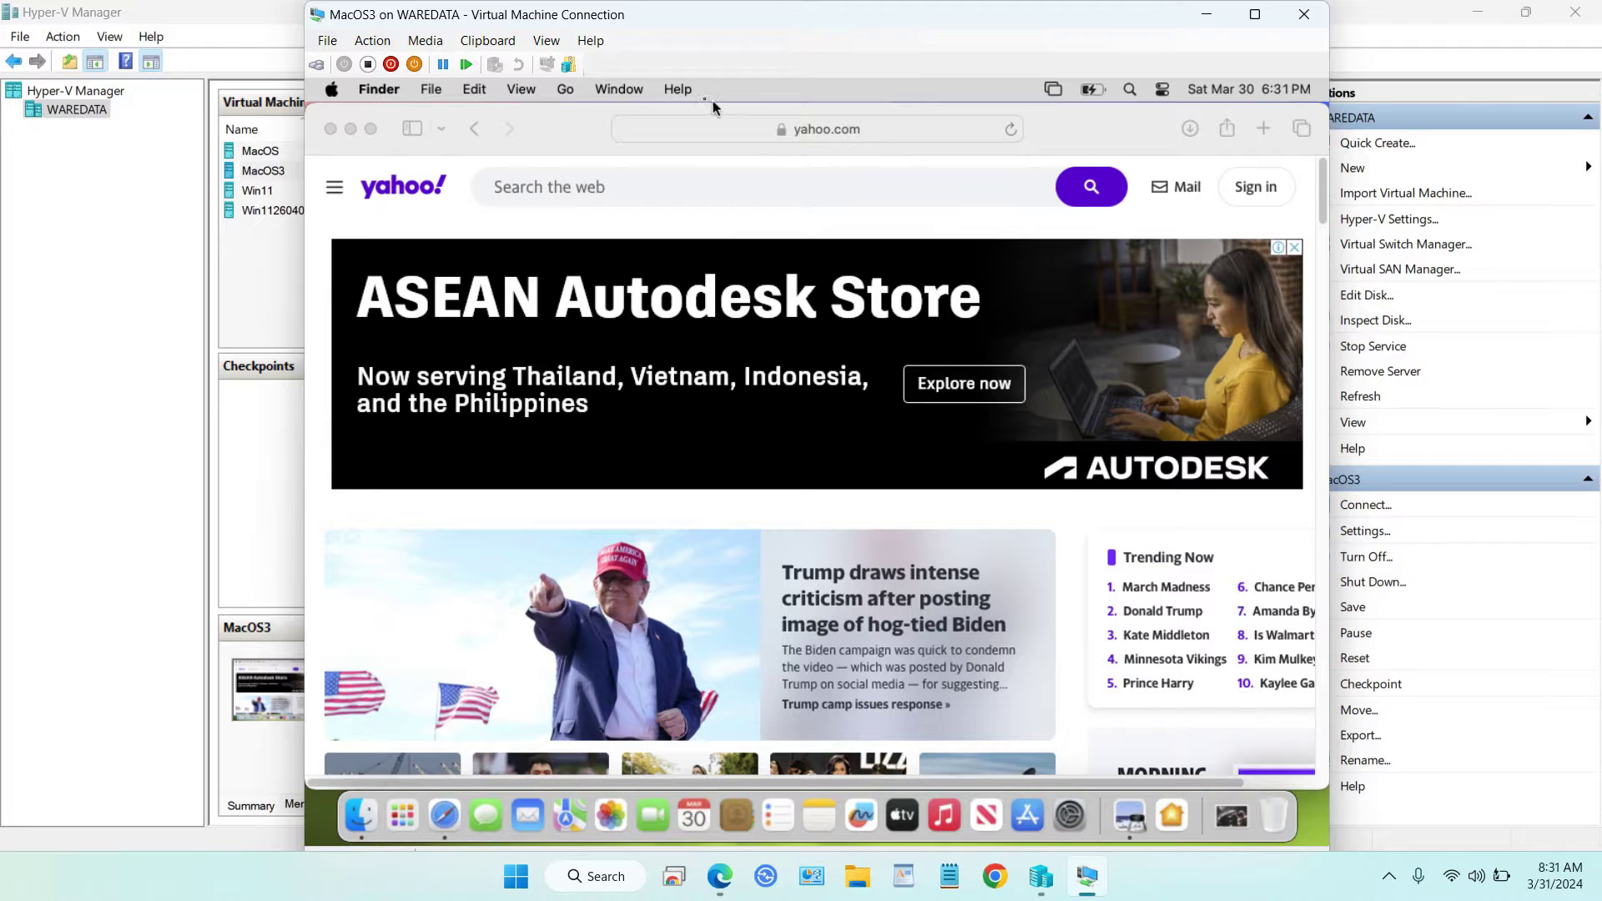
- View the What's New in macOS Sonoma collection in Tips for Your Mac, and close the Tips and Safari windows
left_click(689, 93)
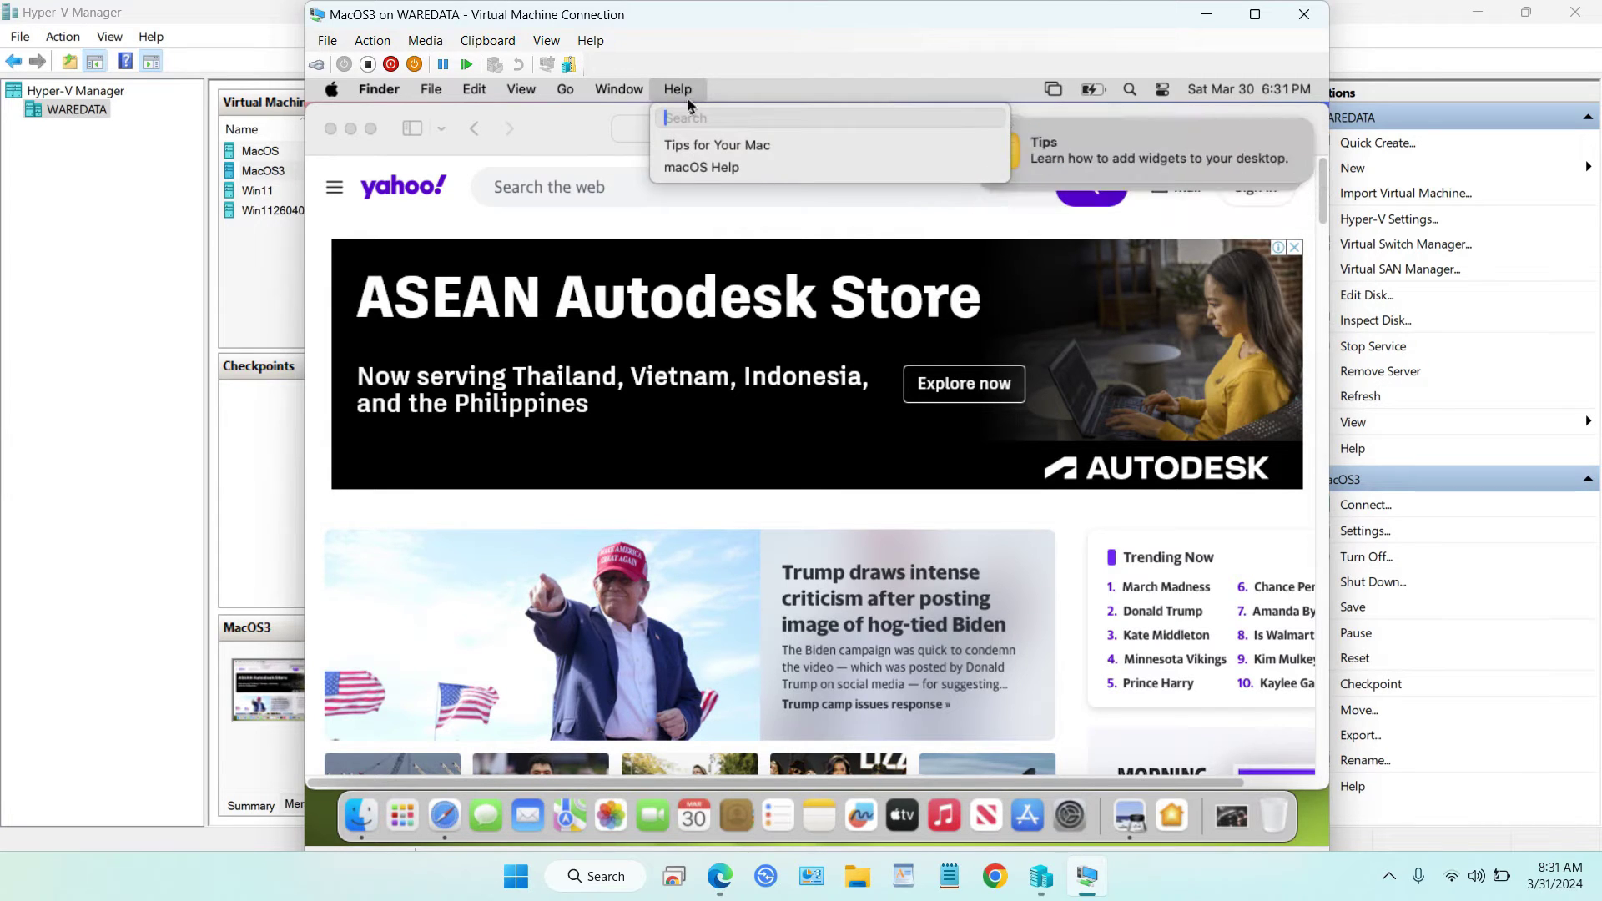
left_click(700, 146)
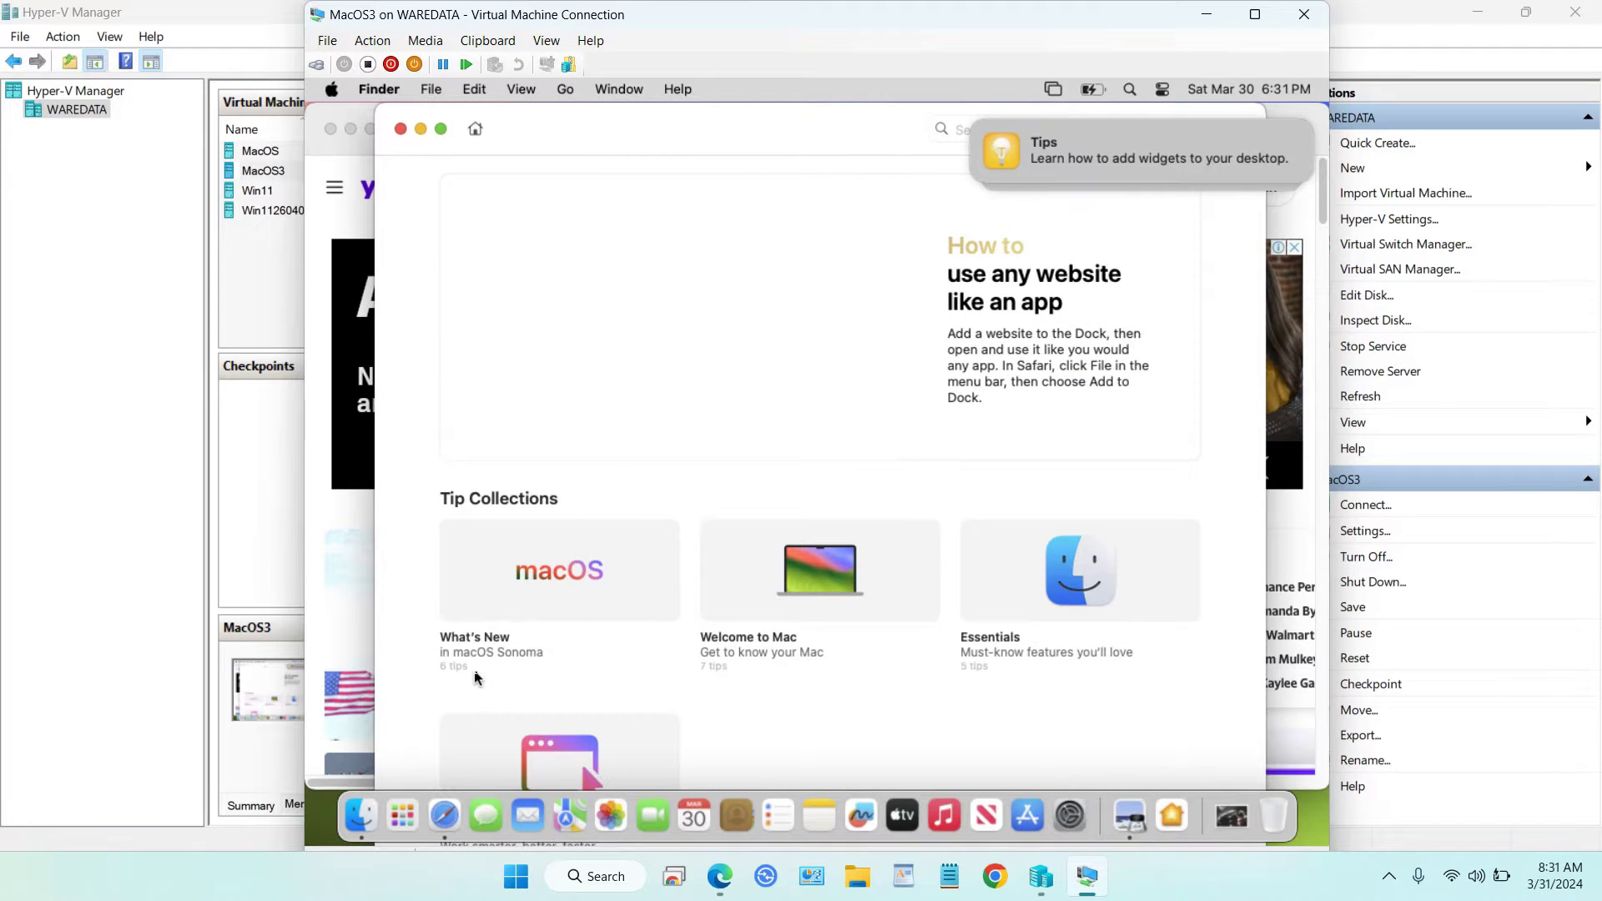
left_click(519, 643)
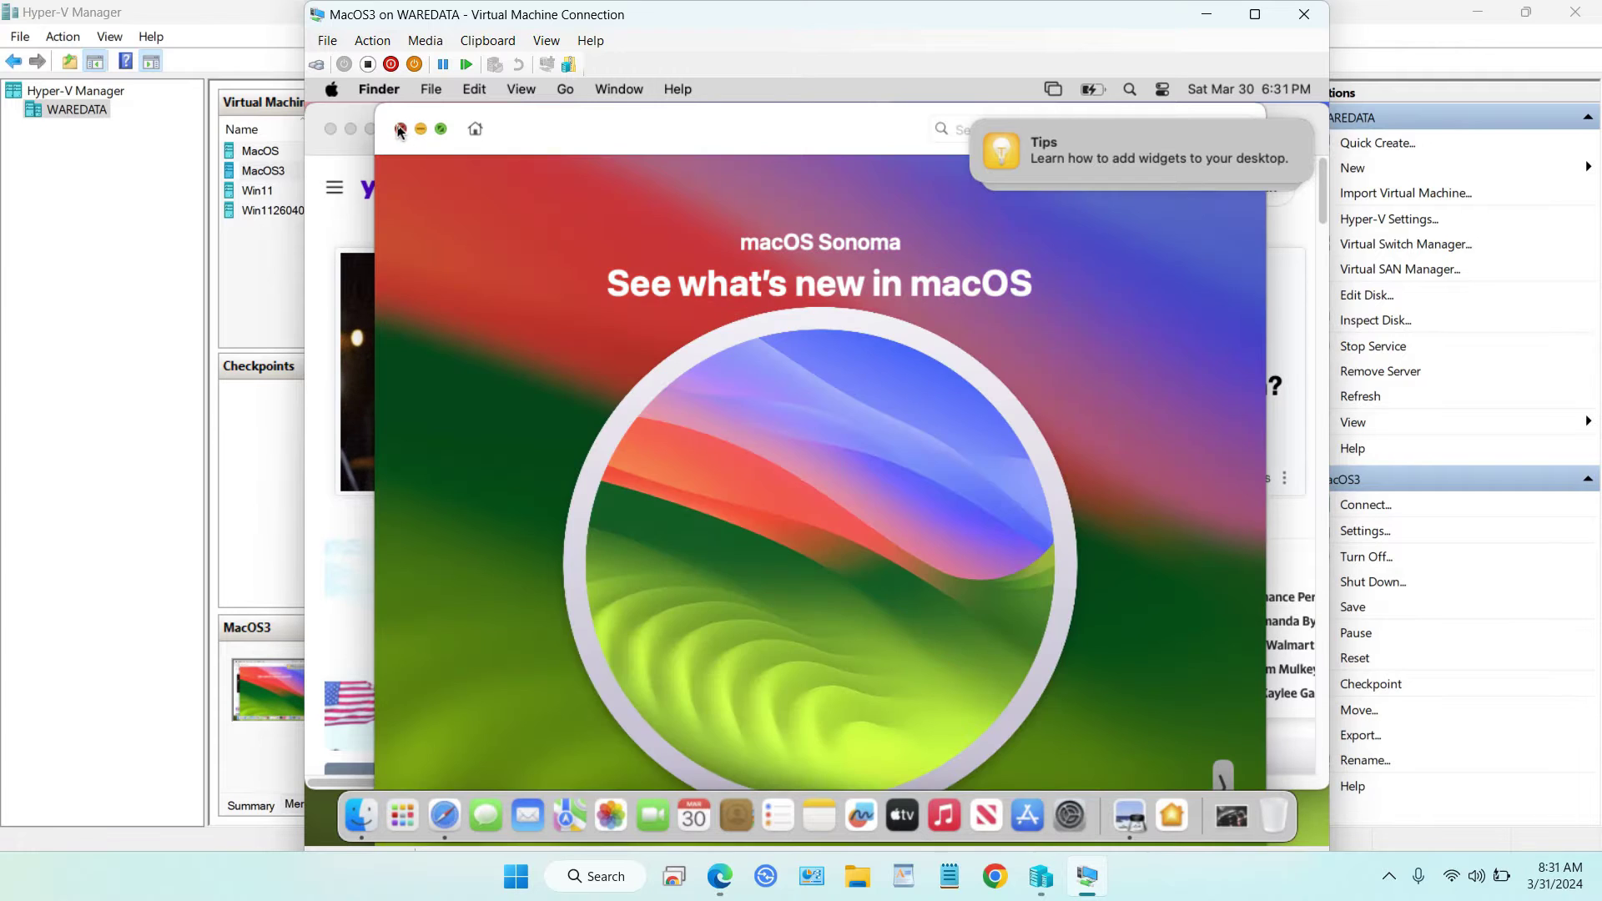
left_click(402, 128)
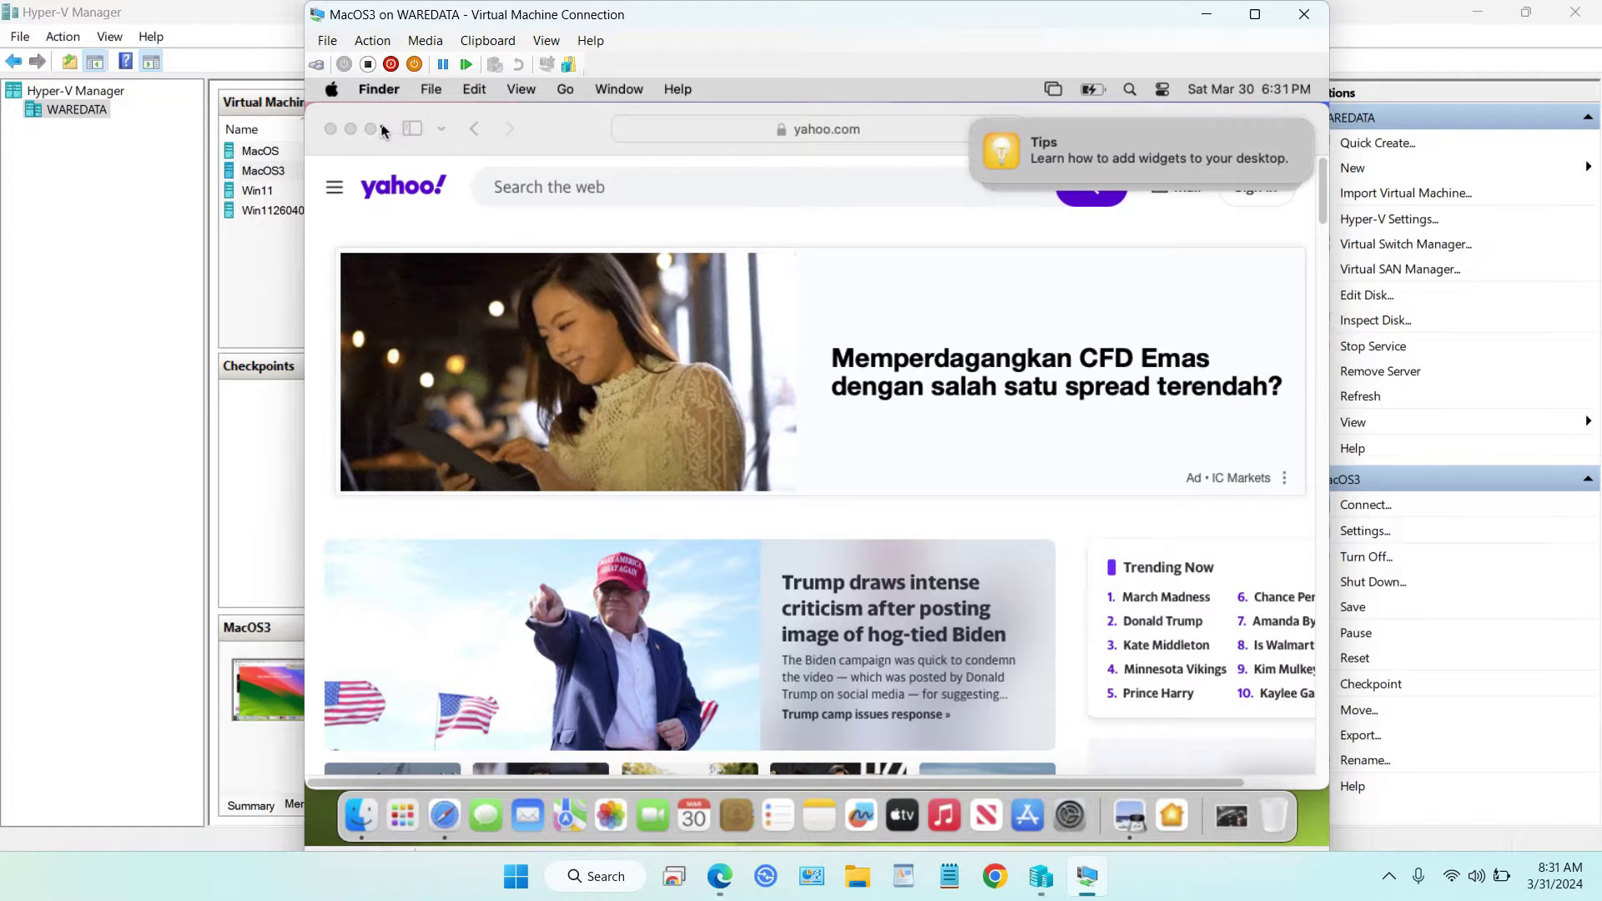
left_click(330, 130)
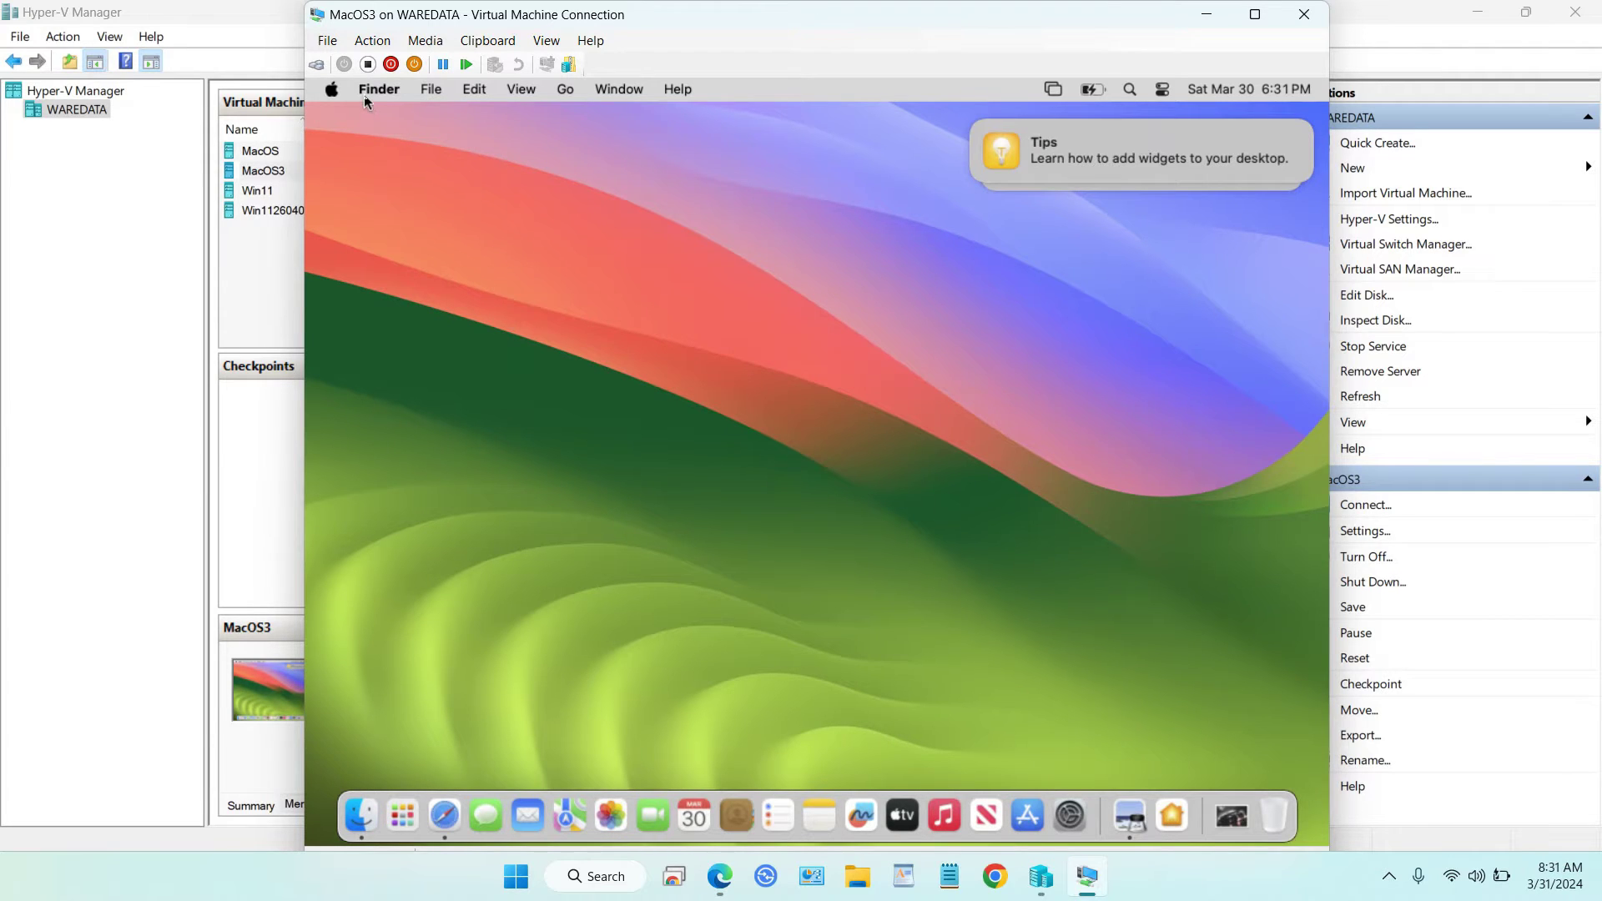
- Shut down macOS in the virtual machine without reopening windows at the next login
left_click(332, 91)
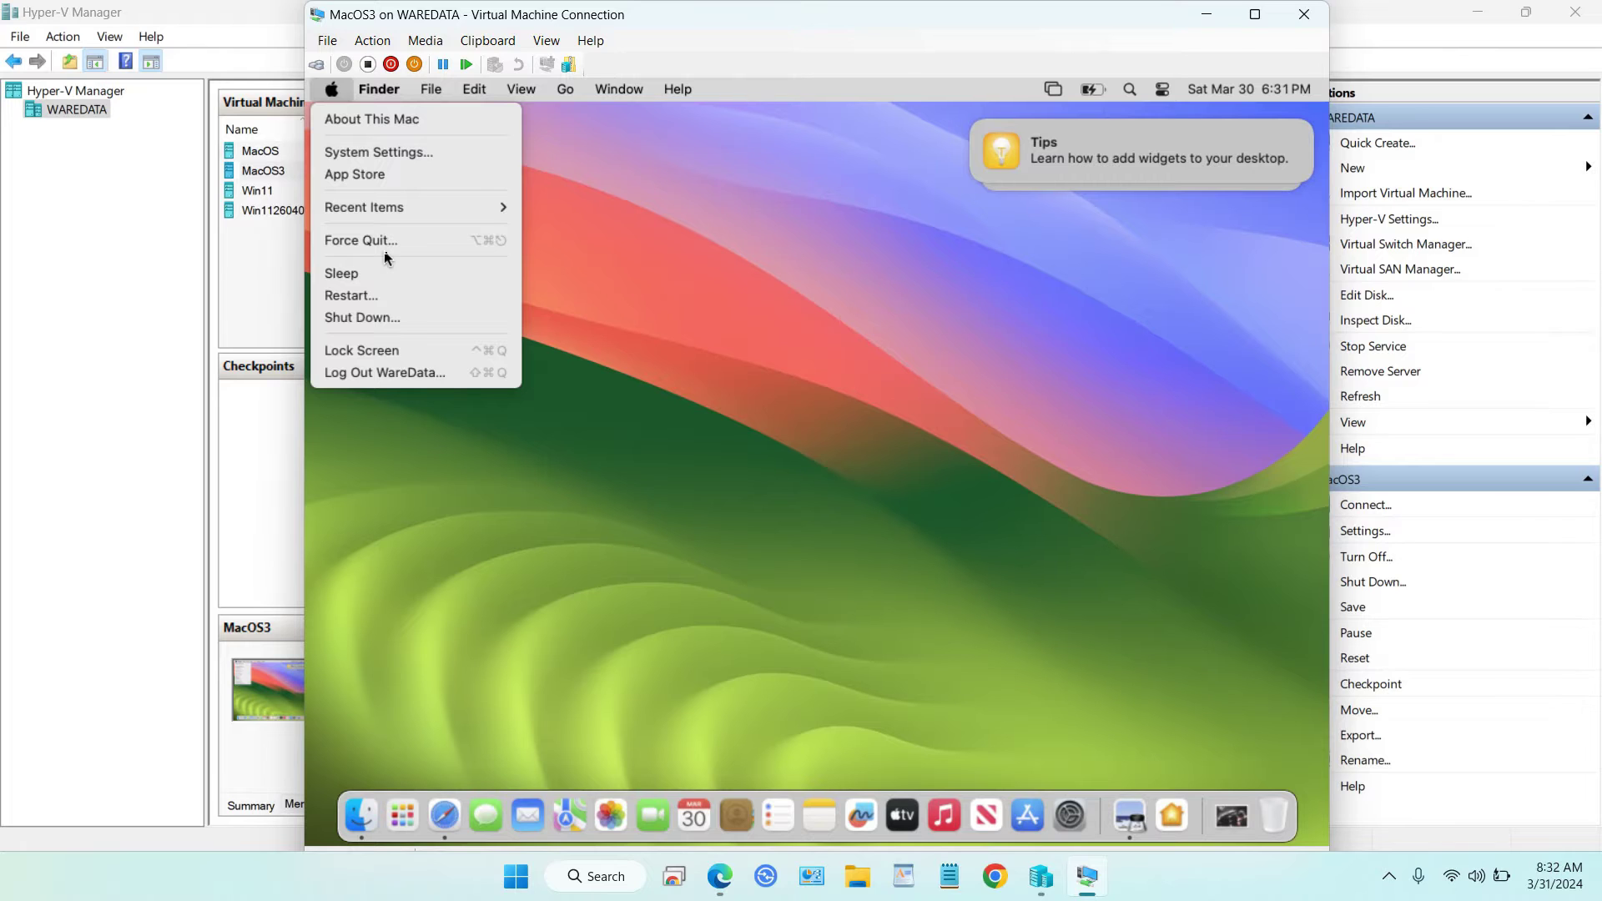
left_click(406, 314)
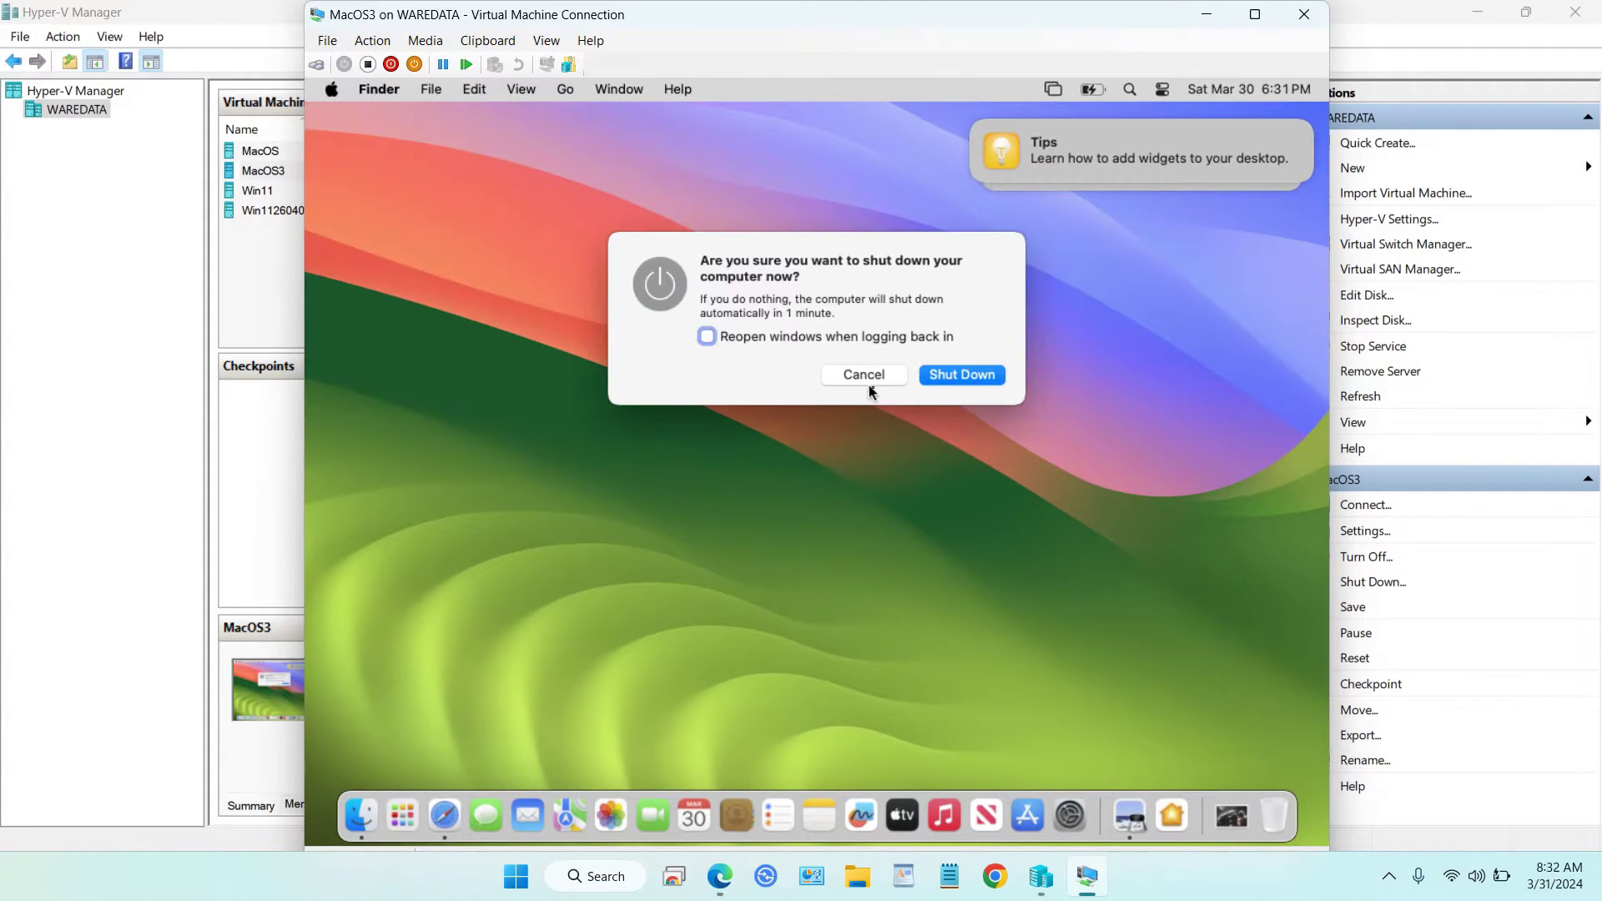
left_click(930, 380)
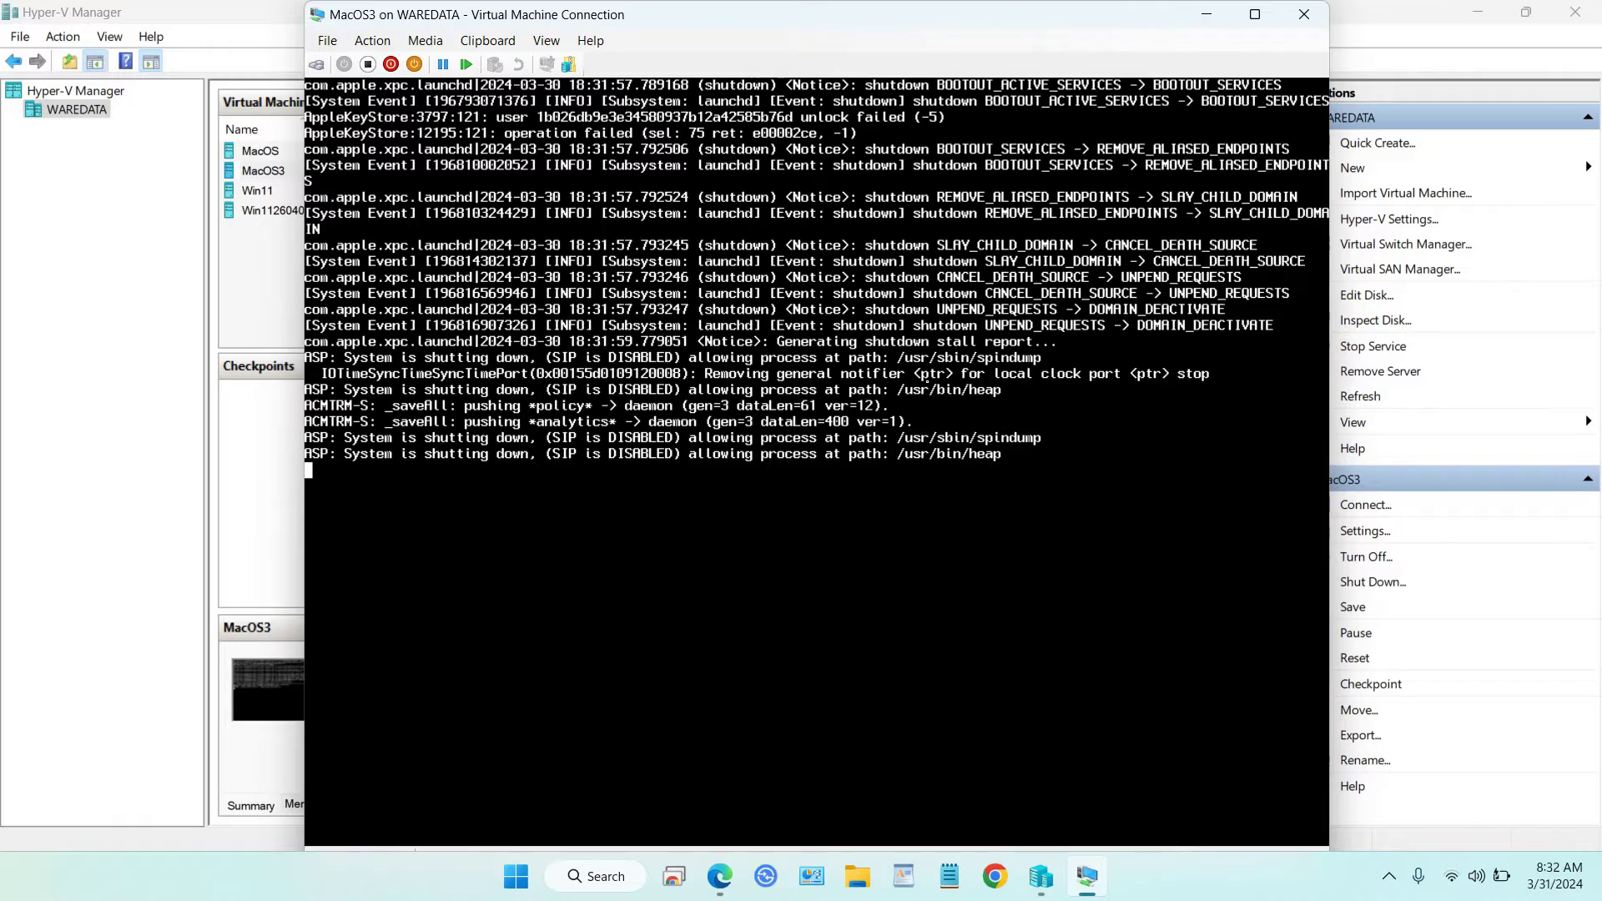
- Switch to Edge and look through the waredata.com article MacOS for Hyper-V Virtual Machine down to its download links
left_click(719, 876)
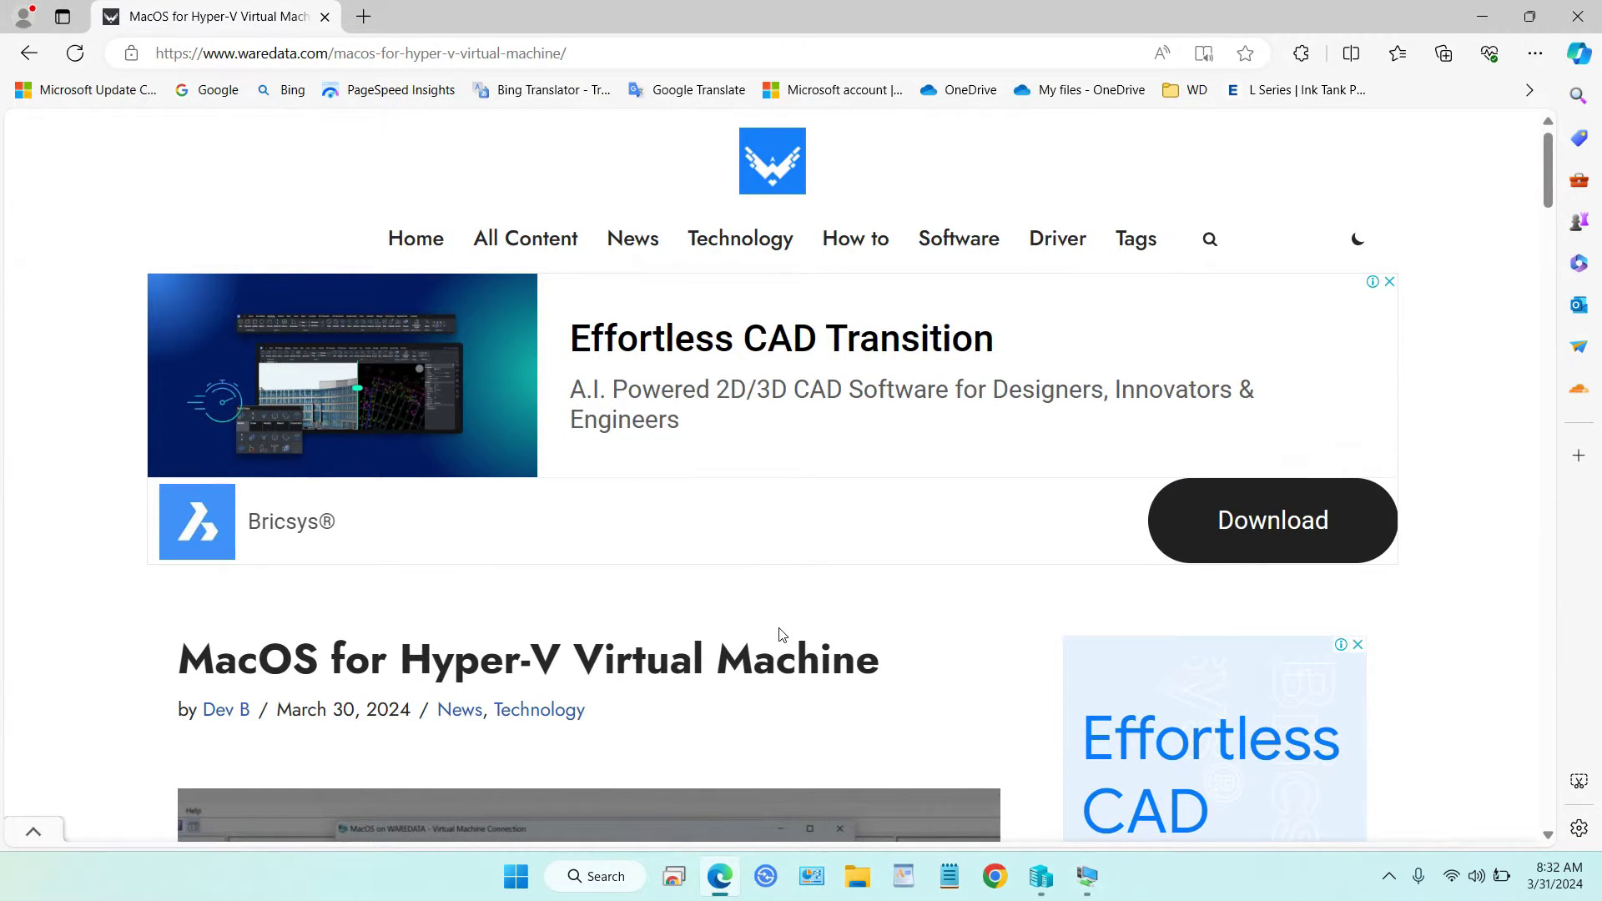
scroll(782, 634, "down", 4)
scroll(782, 634, "up", 1)
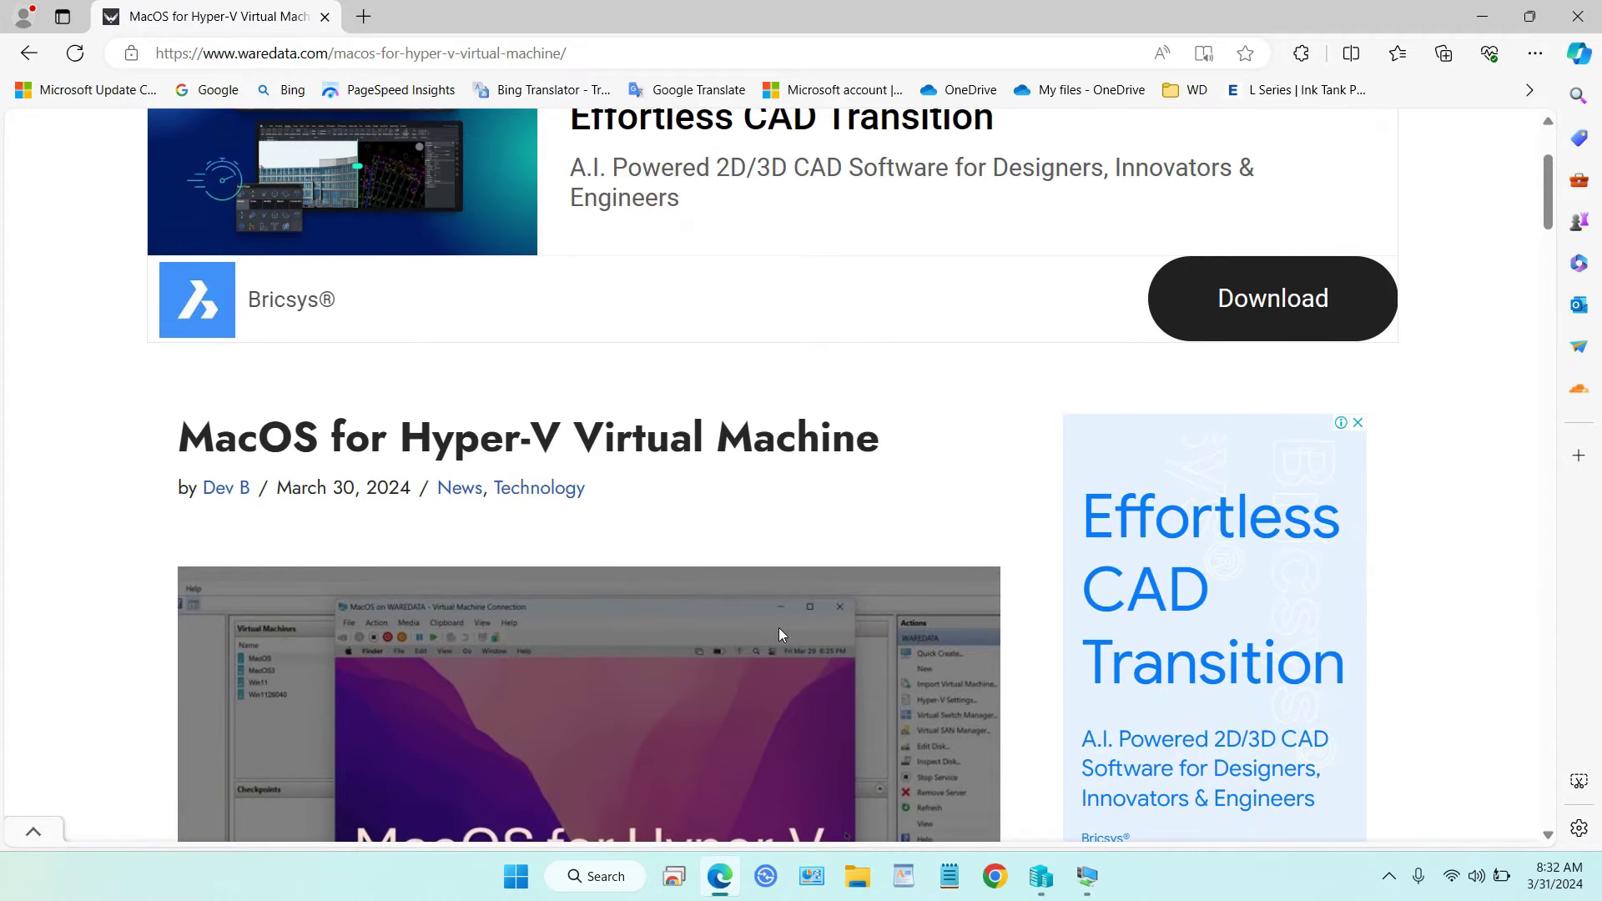
left_click(388, 52)
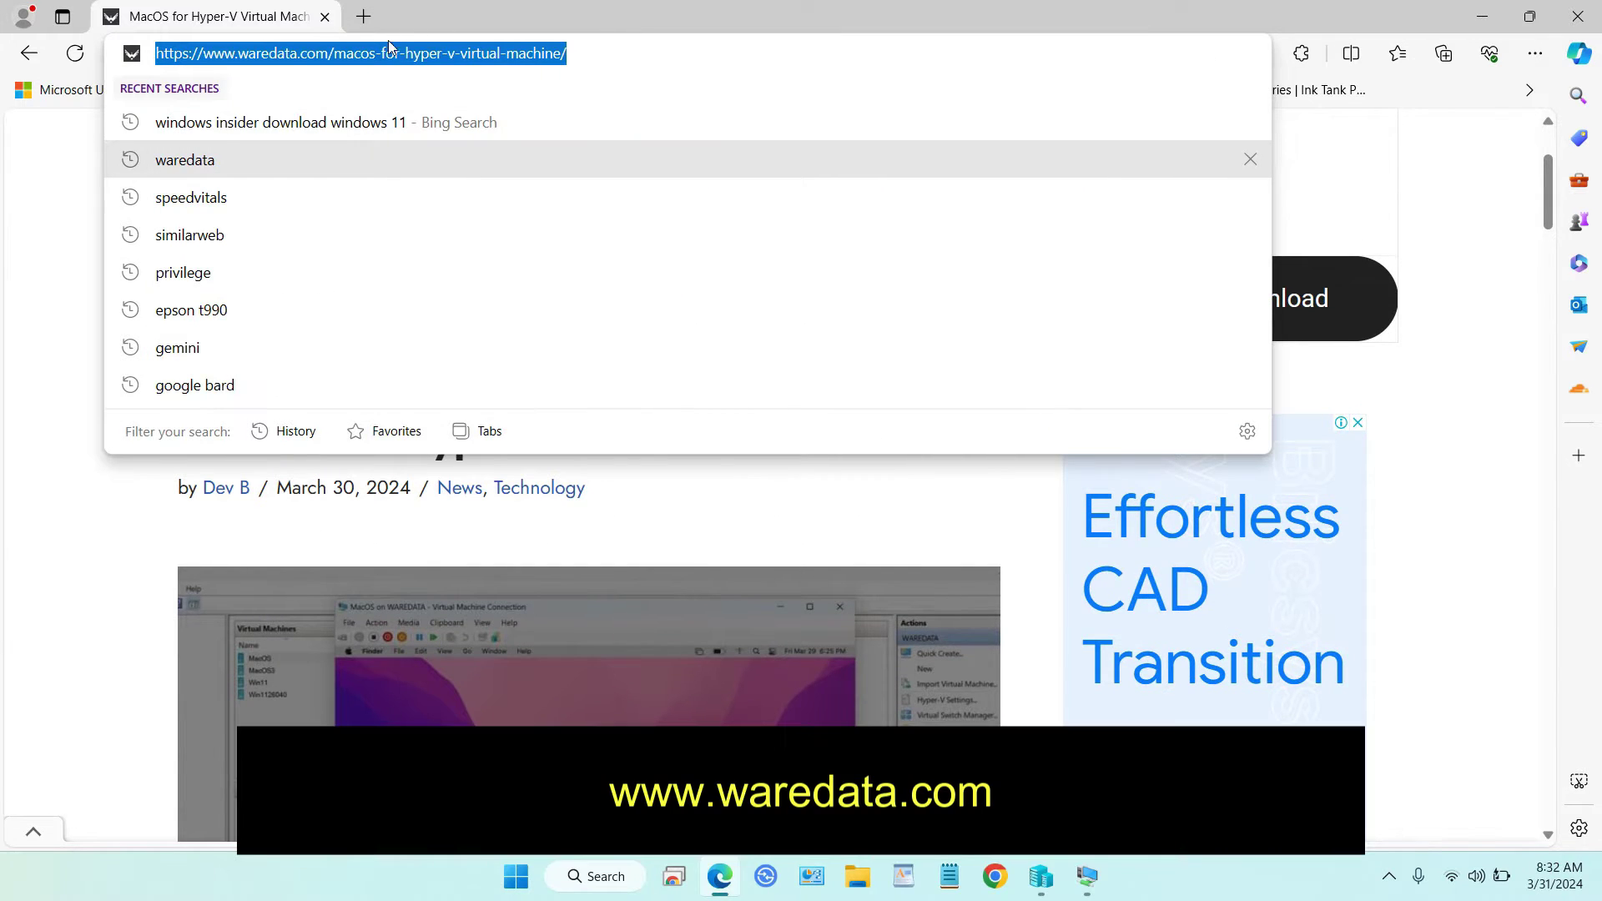
left_click(66, 146)
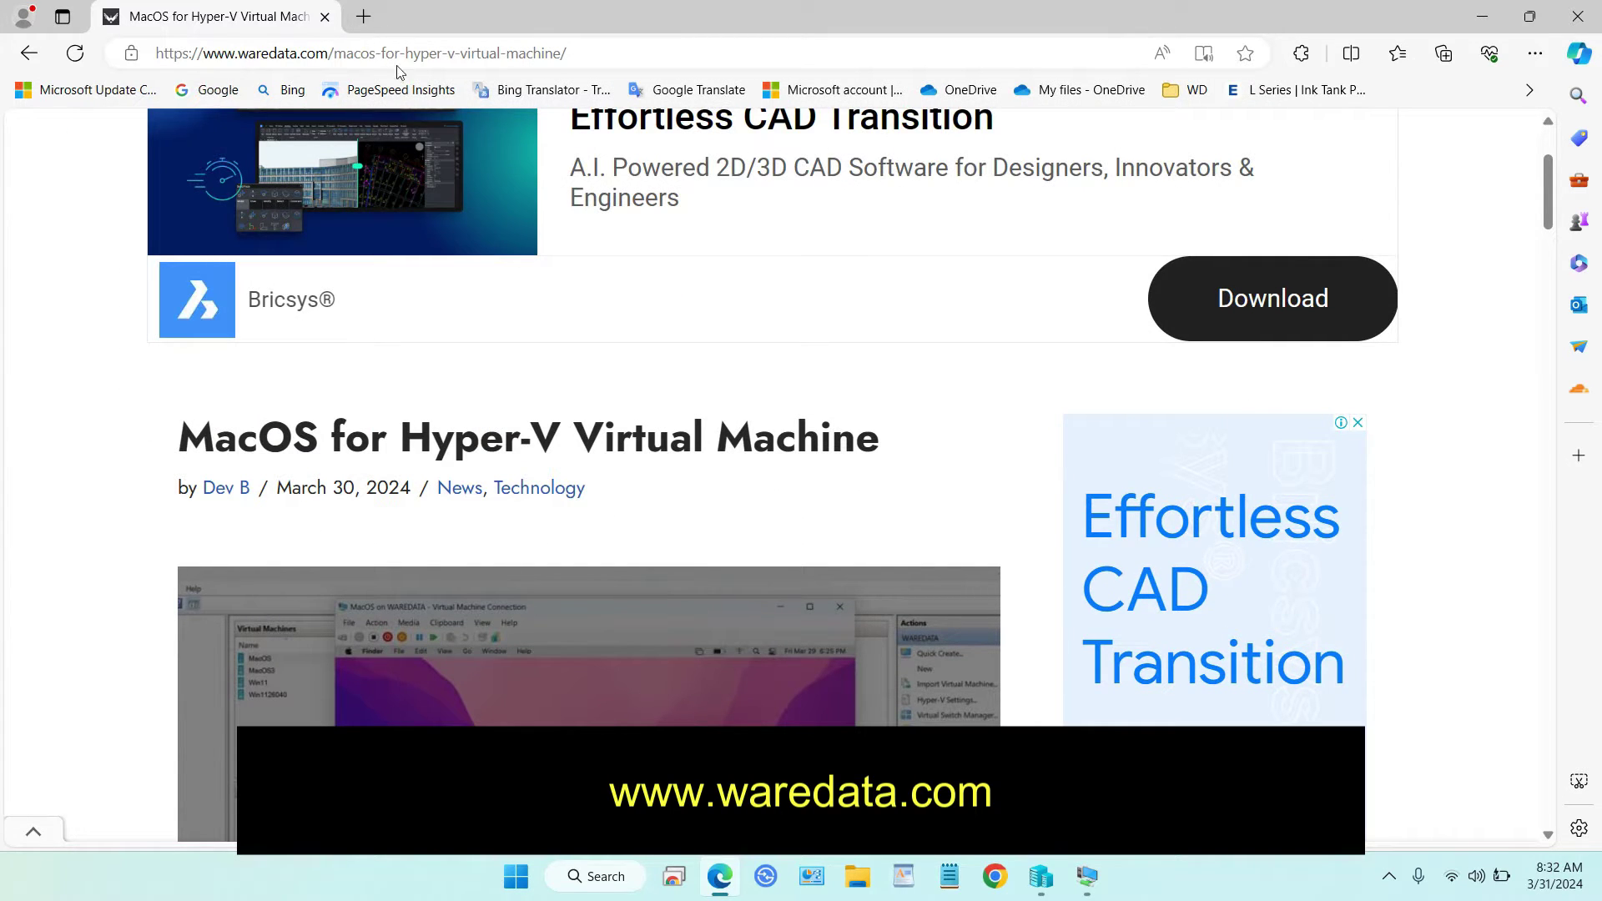
scroll(518, 380, "down", 10)
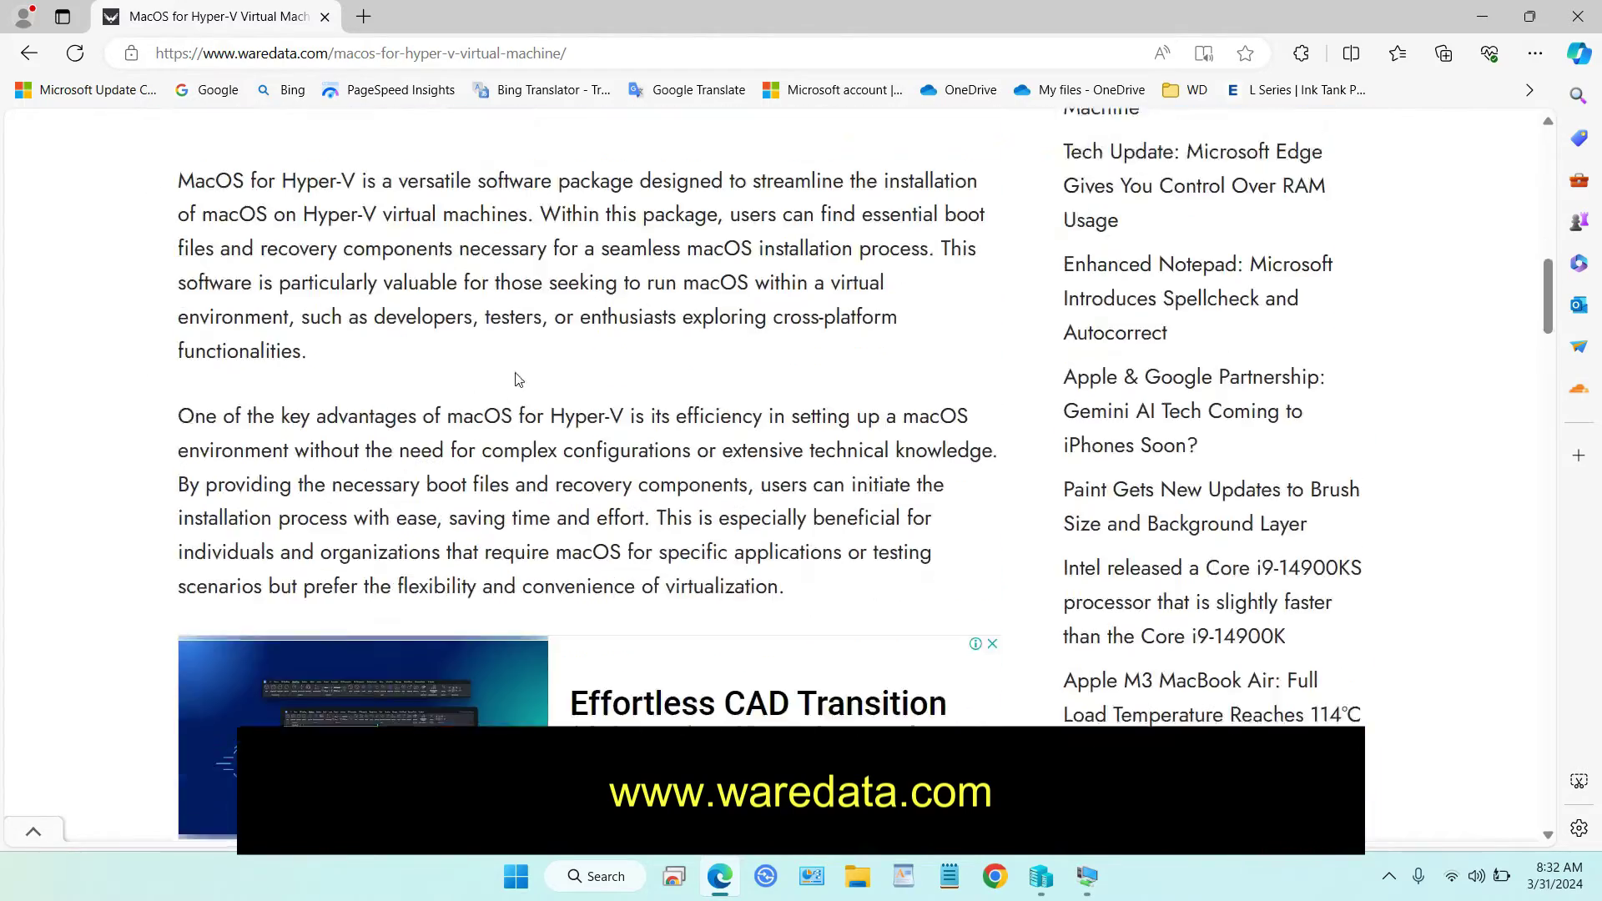
scroll(601, 369, "down", 15)
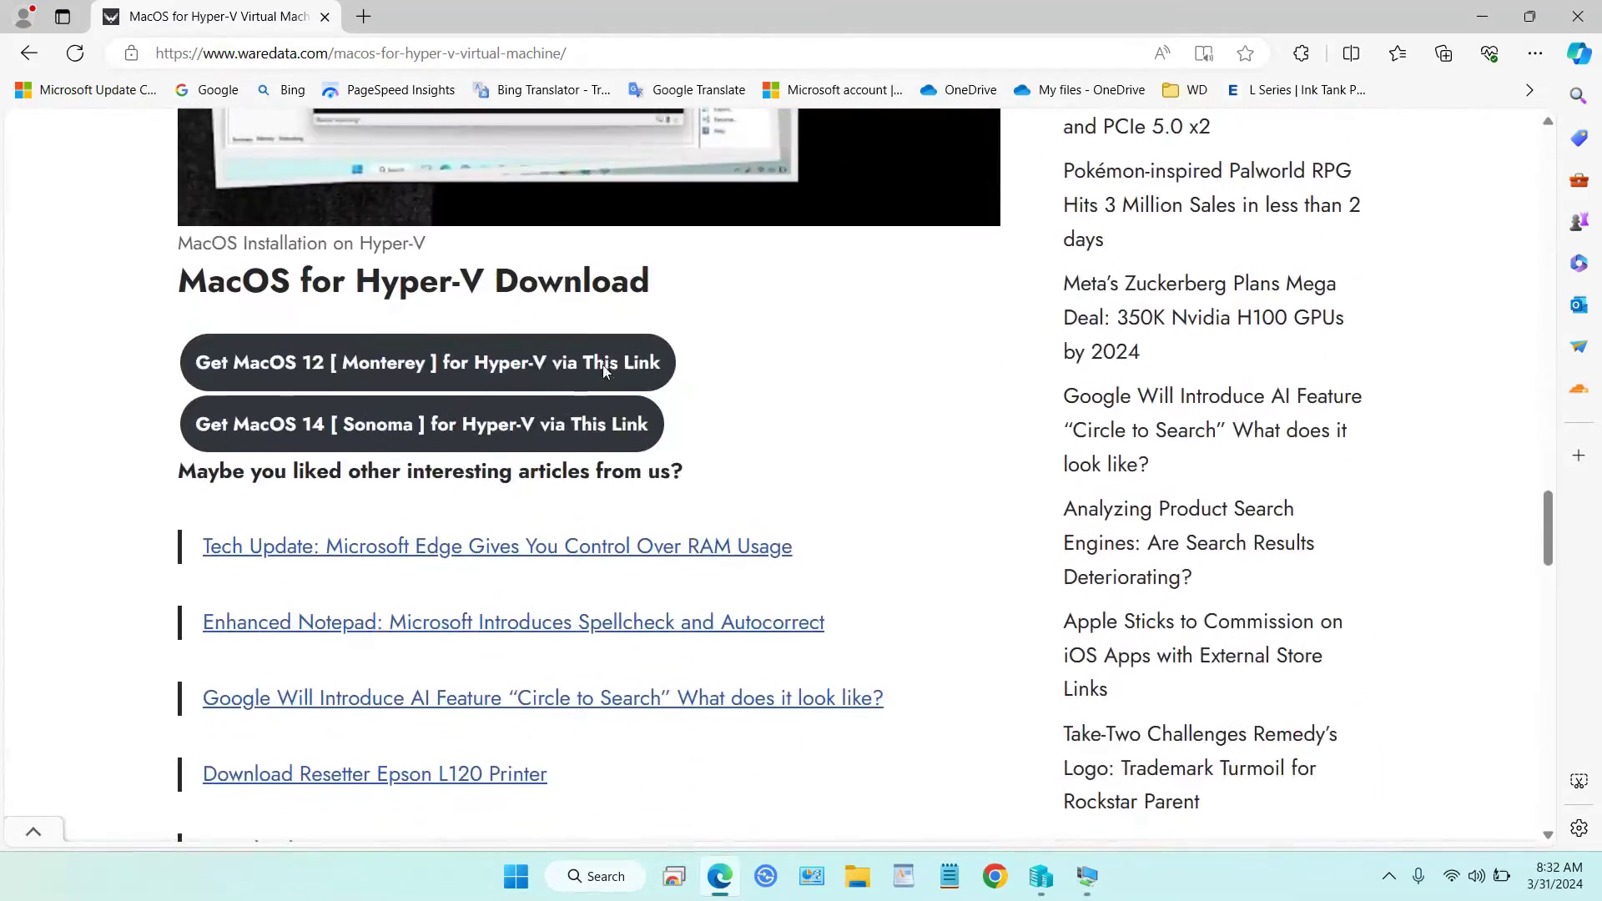
- Start downloading MacOS-Sonoma-waredata.com.zip from the article's MacOS 14 [ Sonoma ] OneDrive link and pause the download
left_click(416, 433)
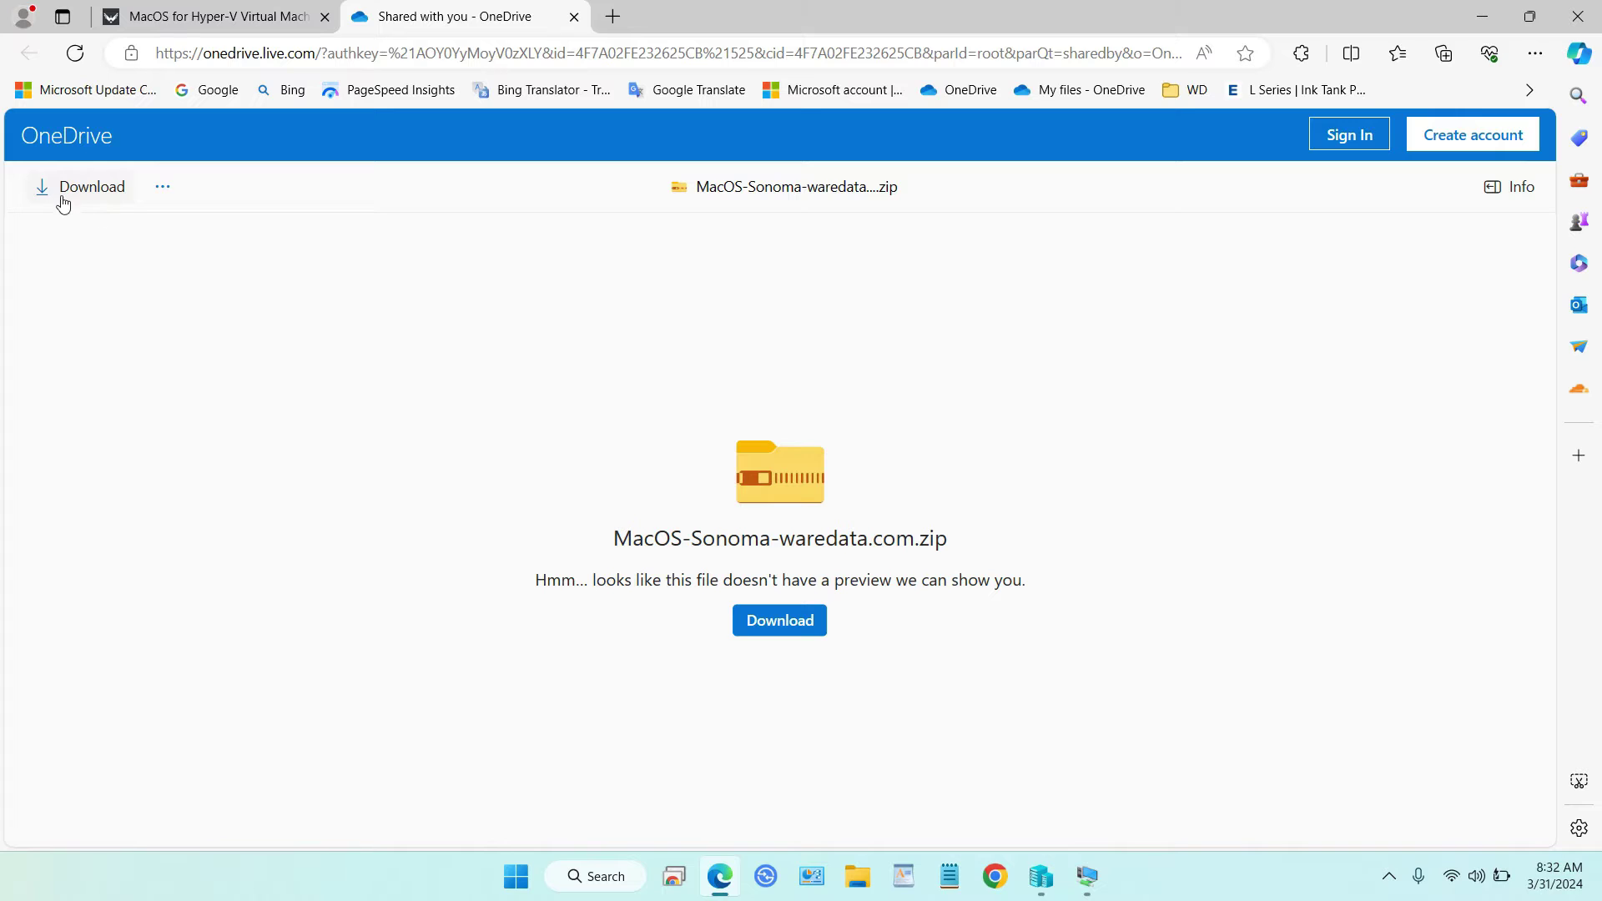
left_click(84, 194)
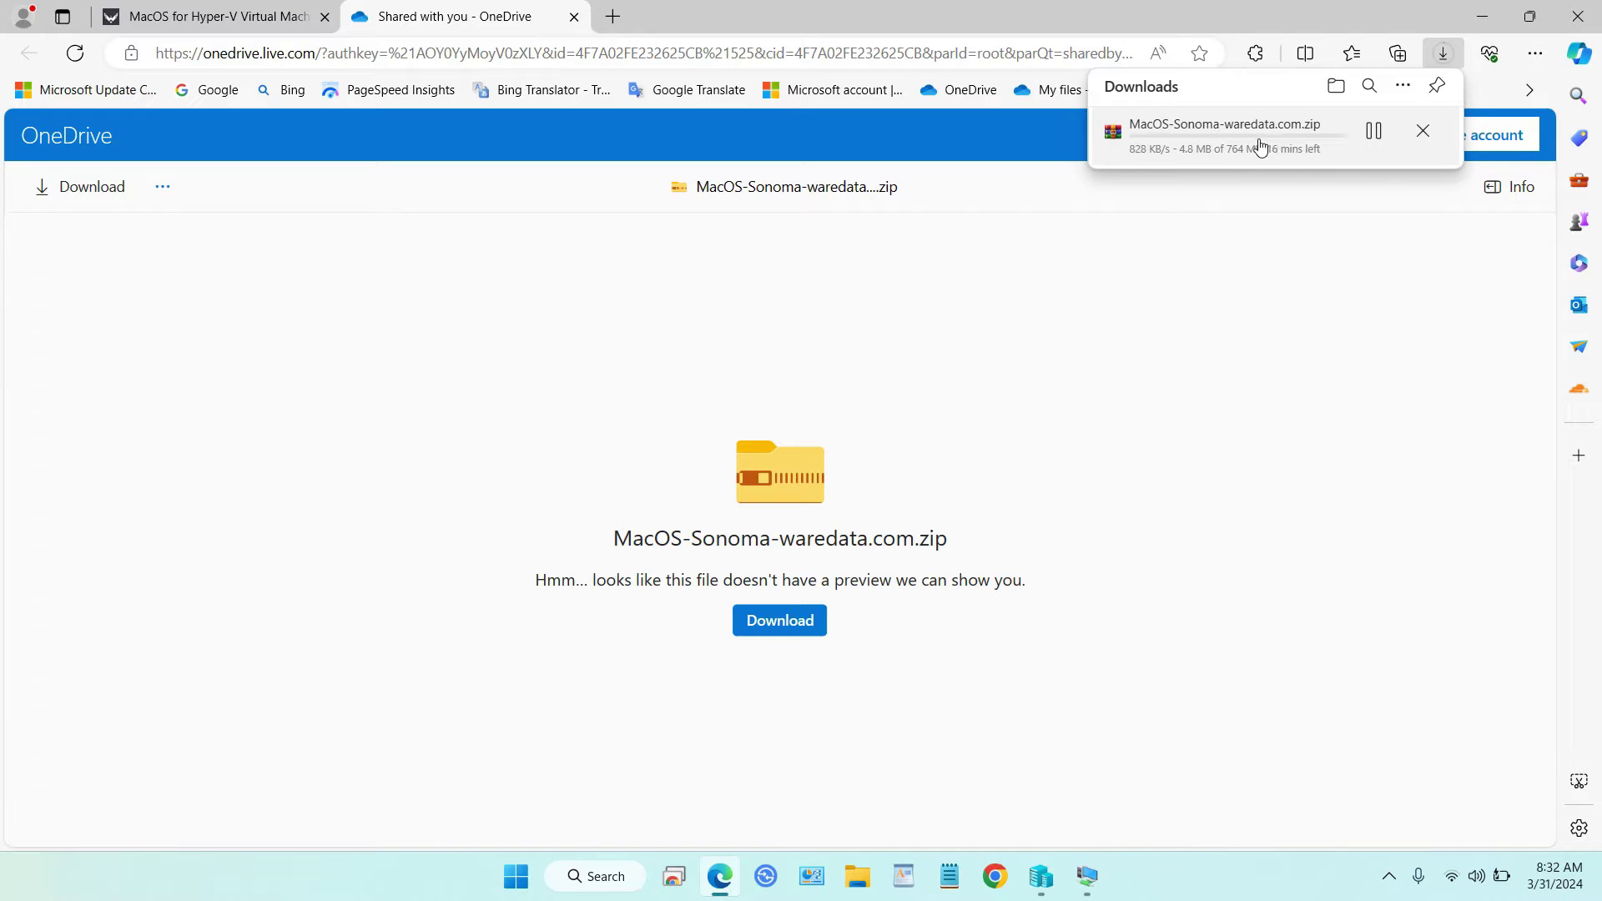
left_click(1371, 135)
- Switch to File Explorer and select MacOS-Sonoma-waredata.com.zip in the Desktop folder
left_click(859, 868)
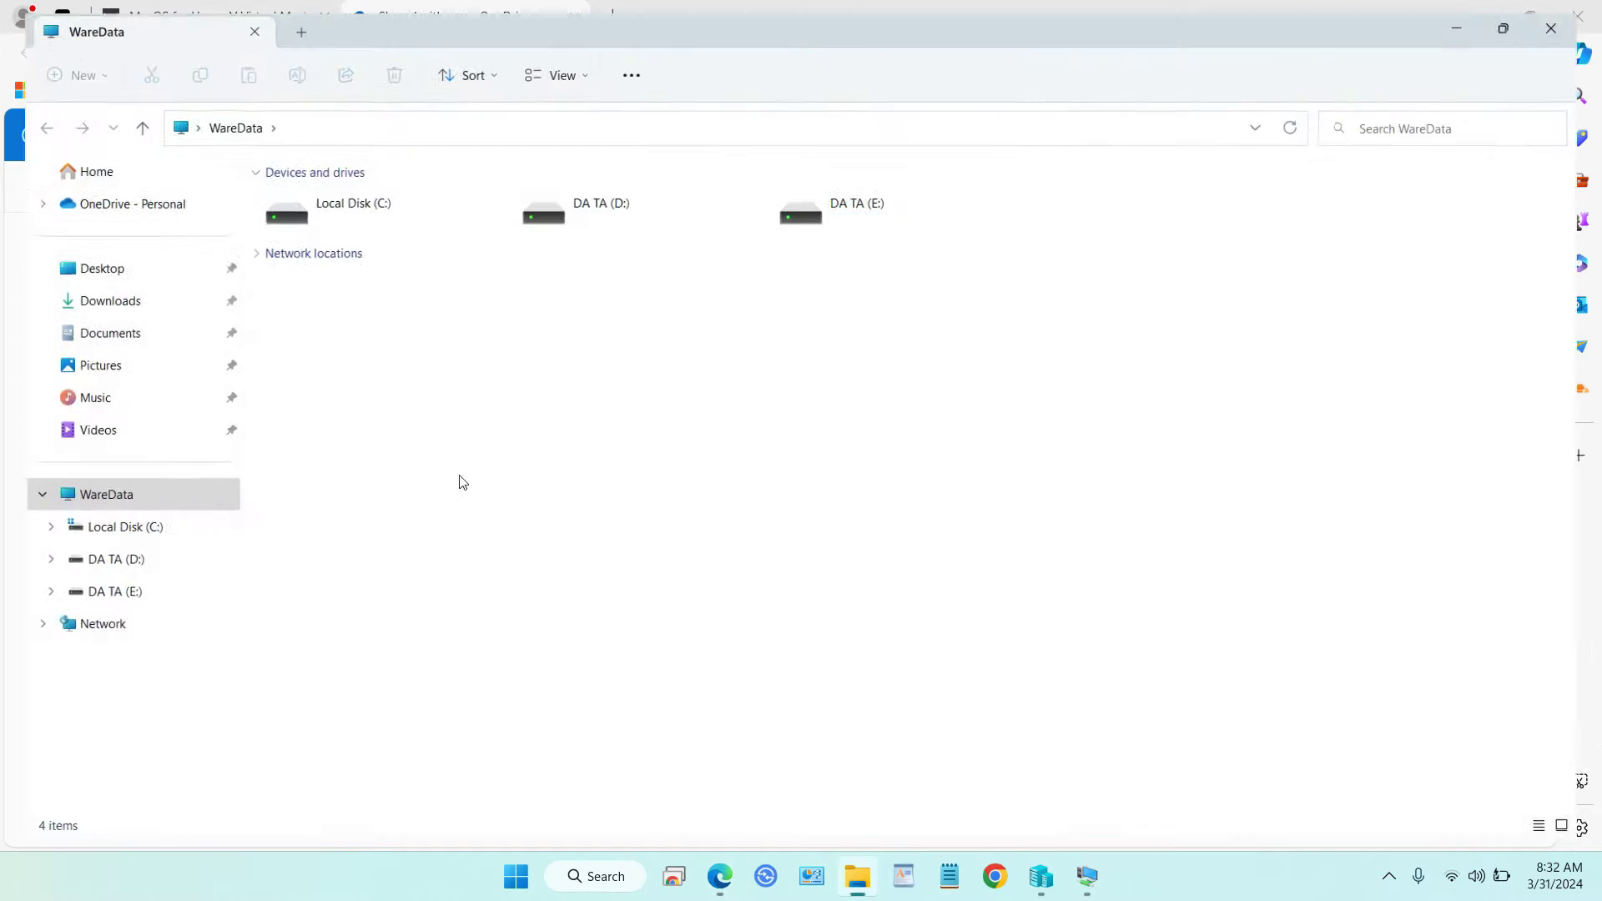
left_click(125, 265)
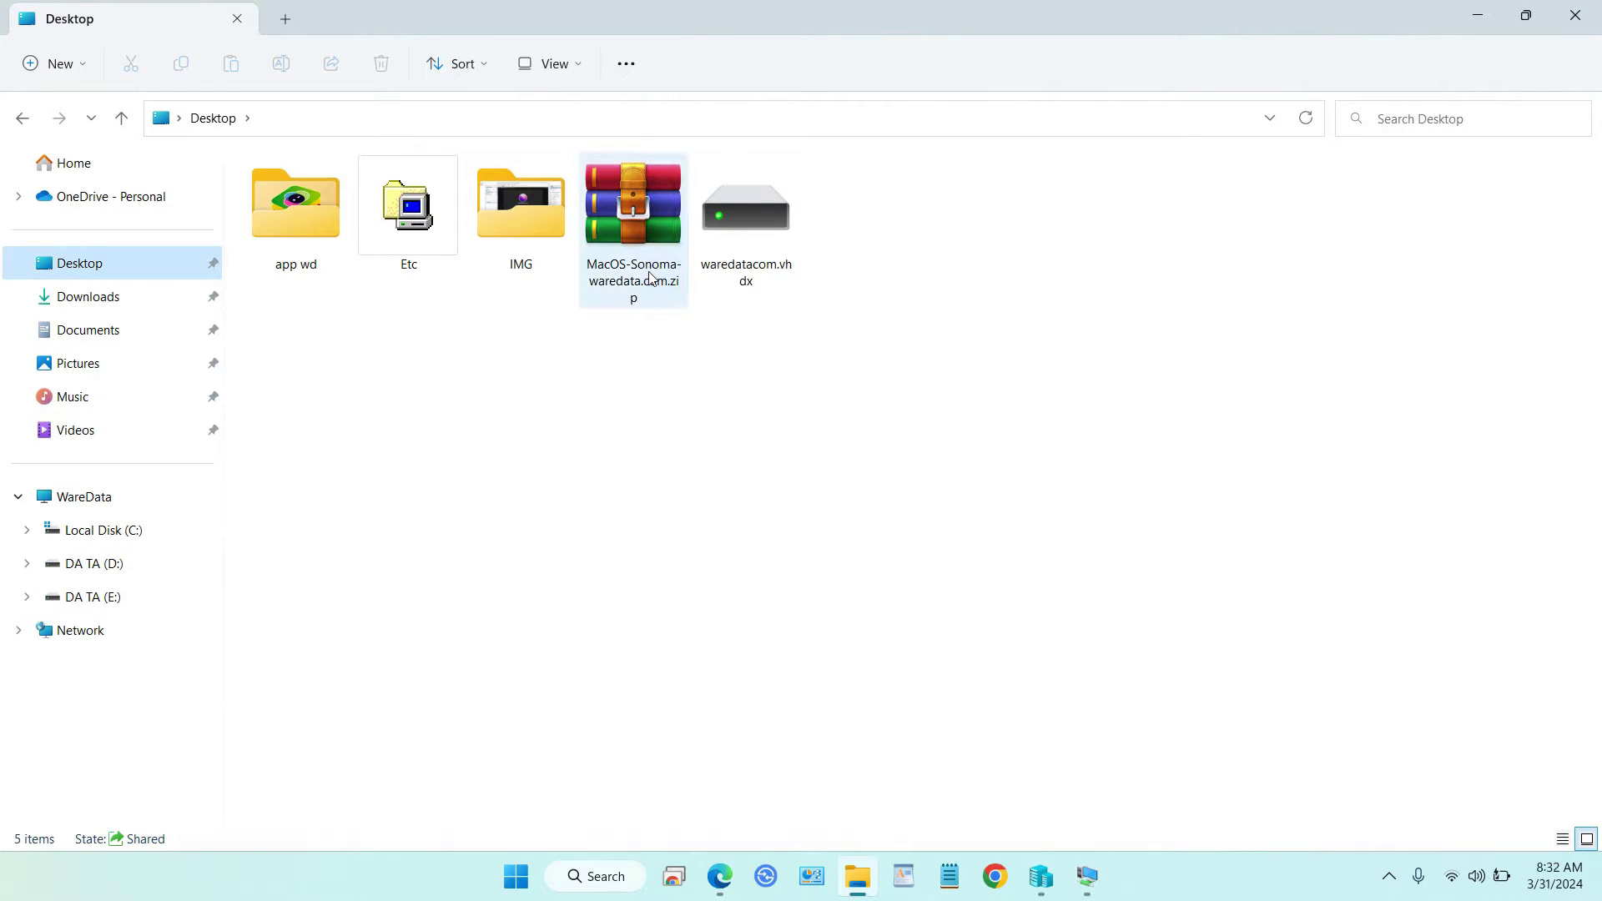
left_click(652, 278)
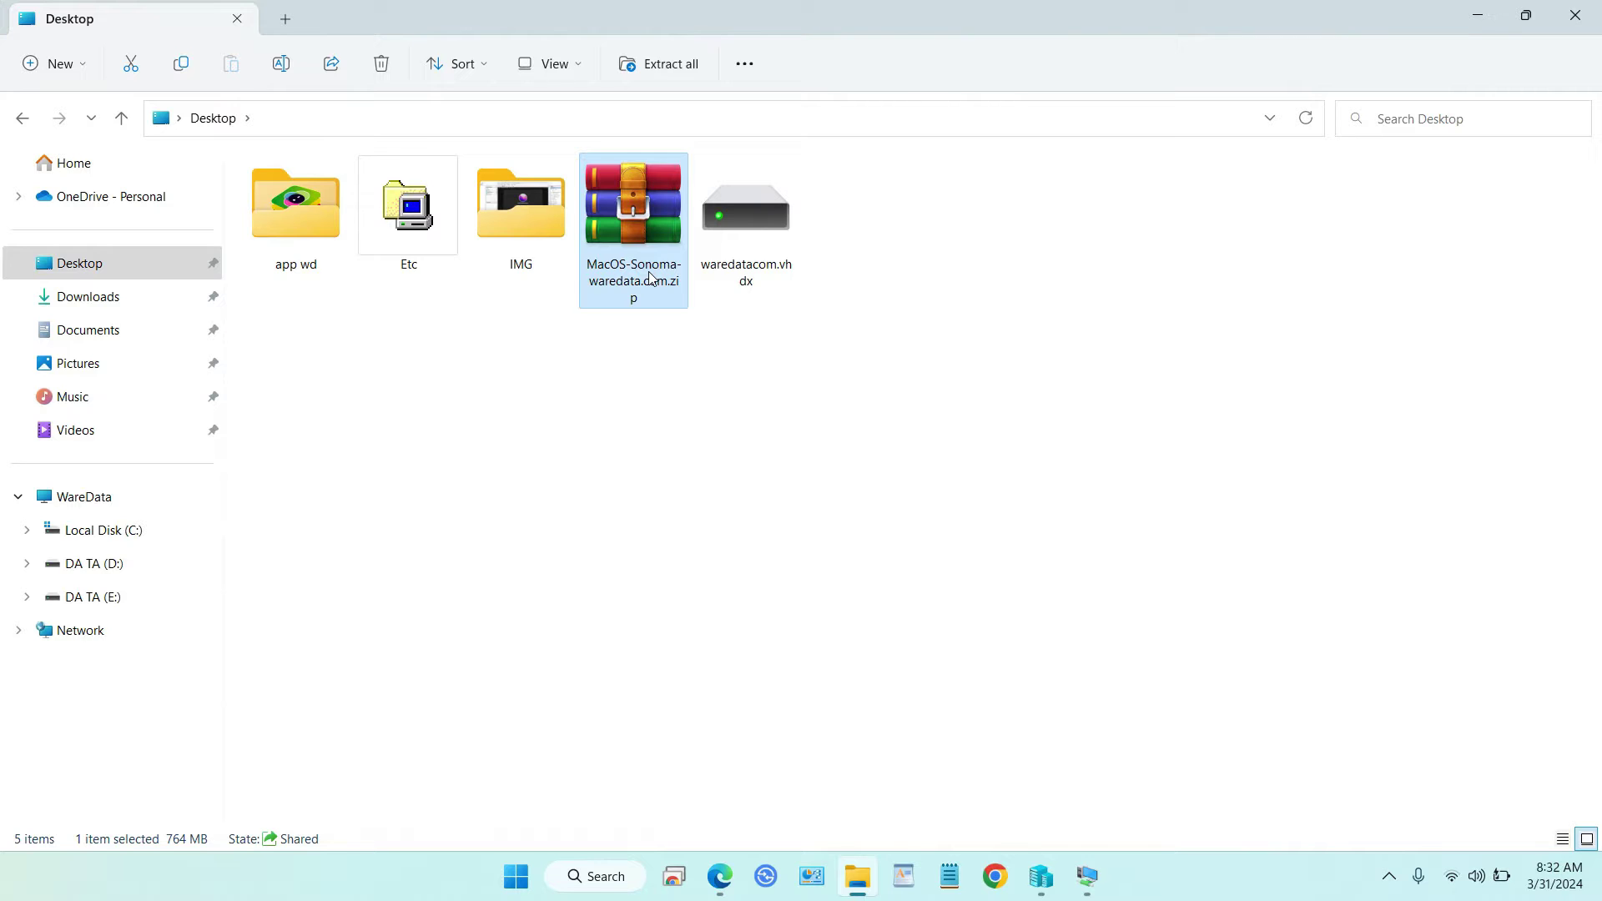
- Close the Edge browser despite the paused download
left_click(721, 876)
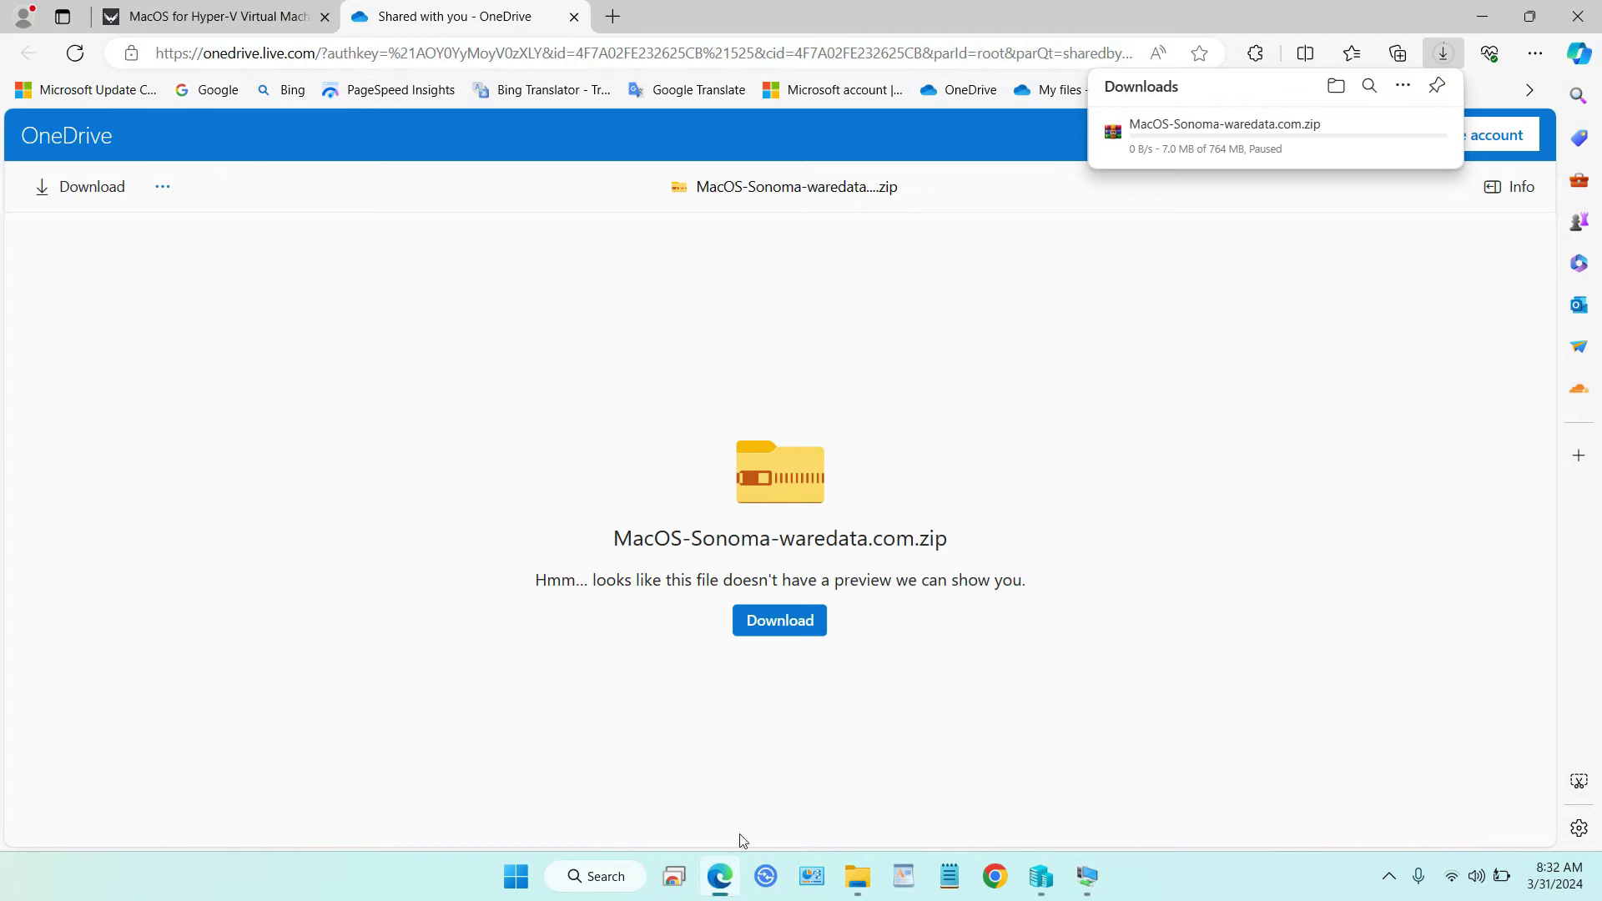
left_click(1580, 21)
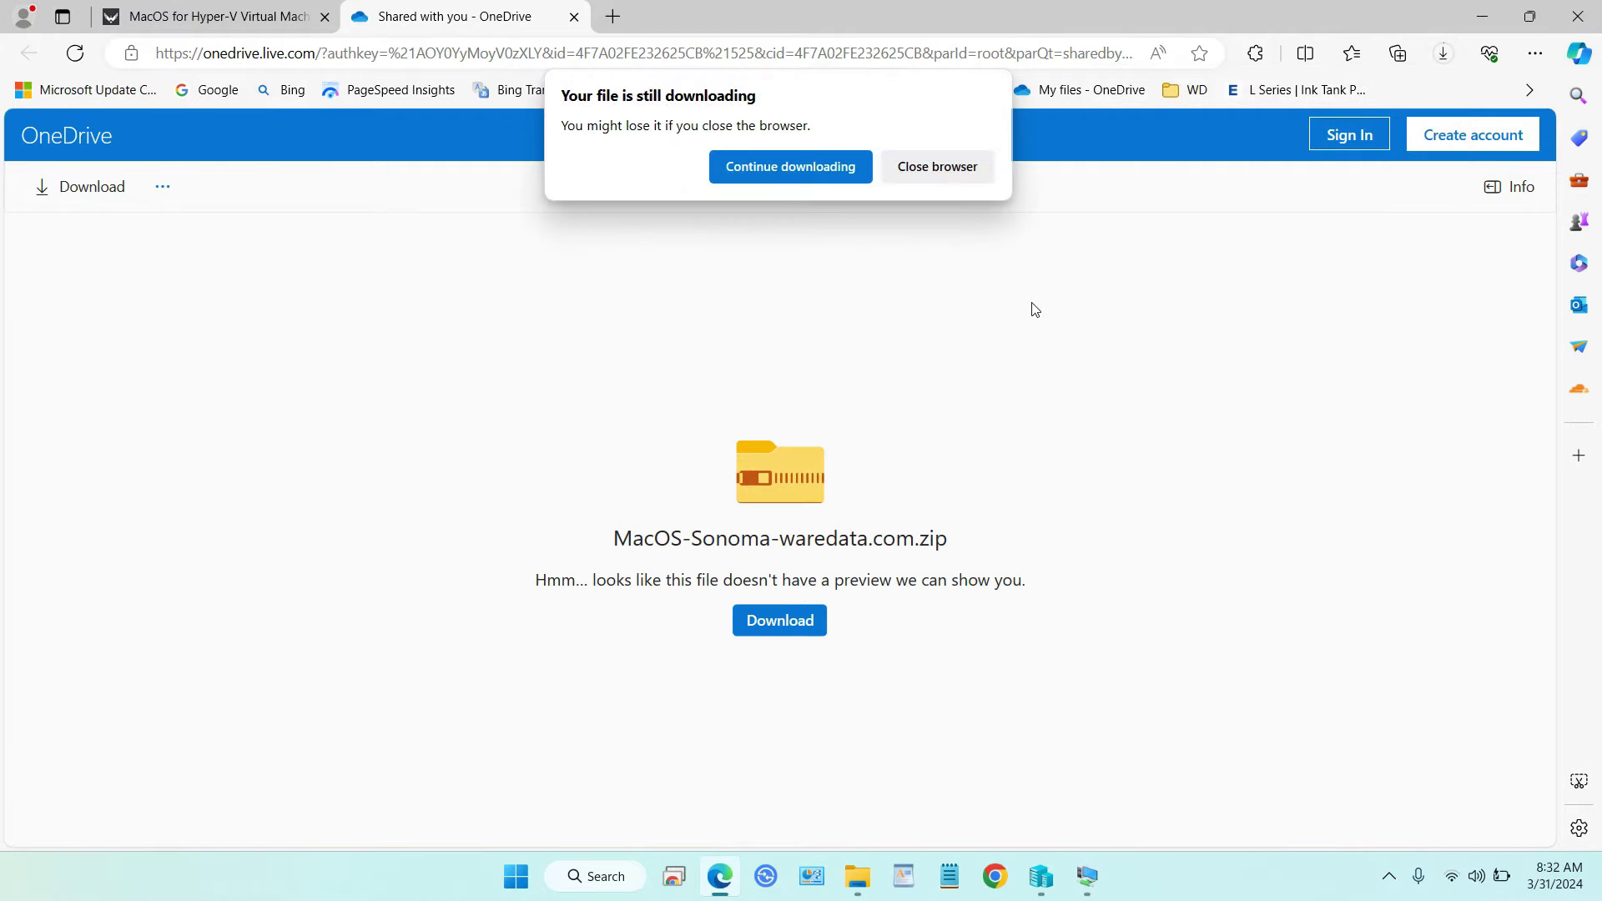
left_click(938, 167)
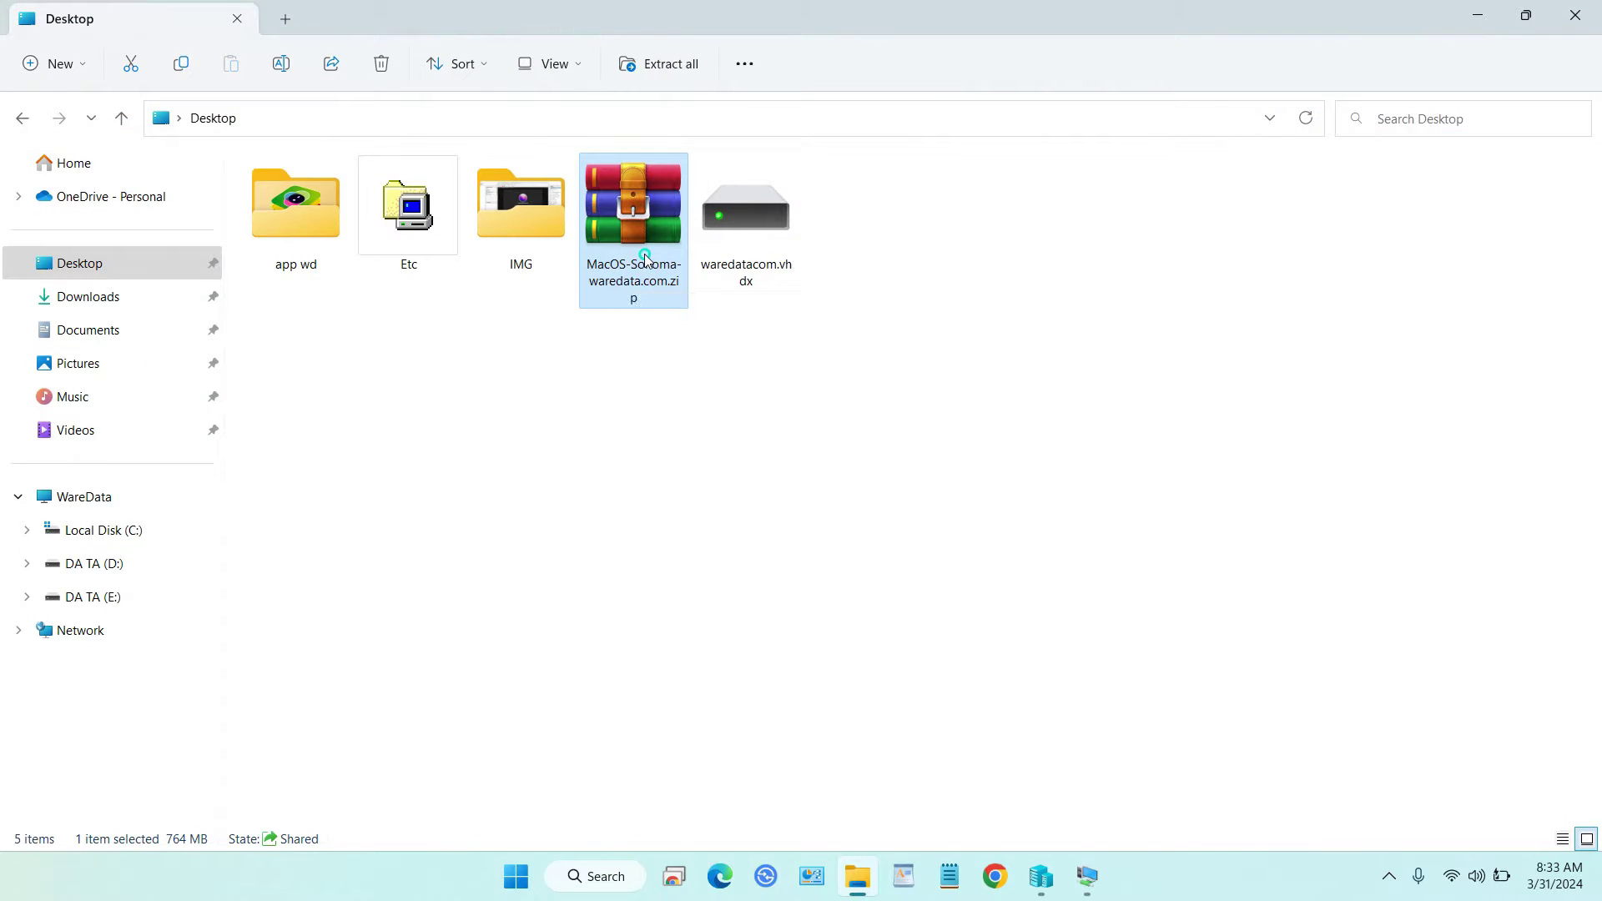
- Extract MacOS-Sonoma-waredata.com.zip into the Desktop folder with WinRAR
right_click(645, 261)
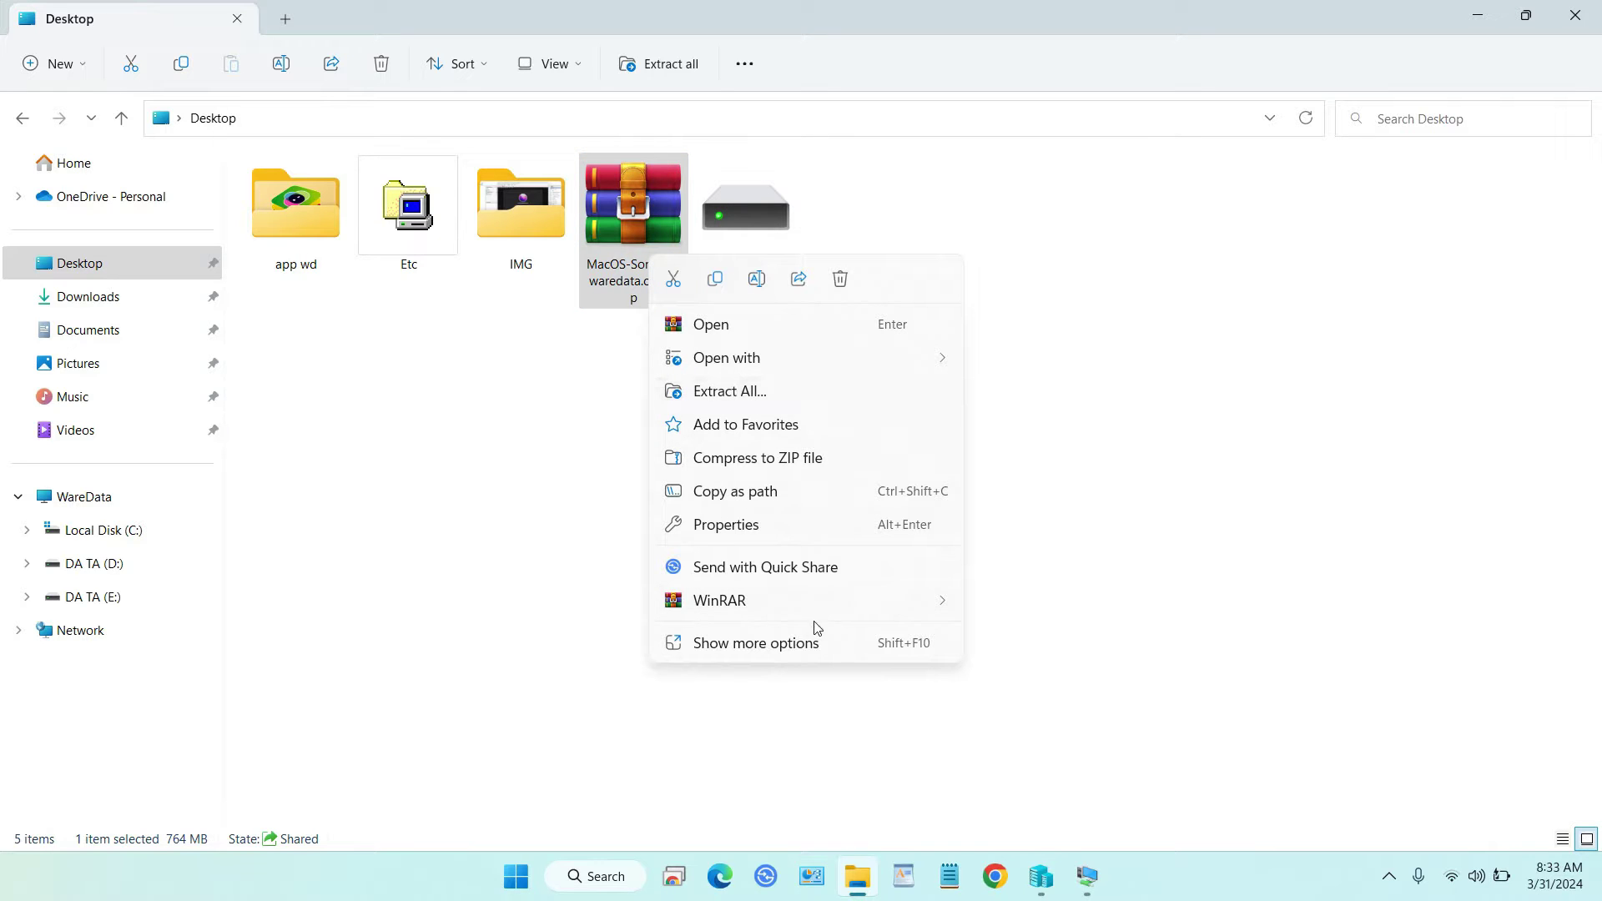
mouse_move(948, 615)
left_click(1065, 705)
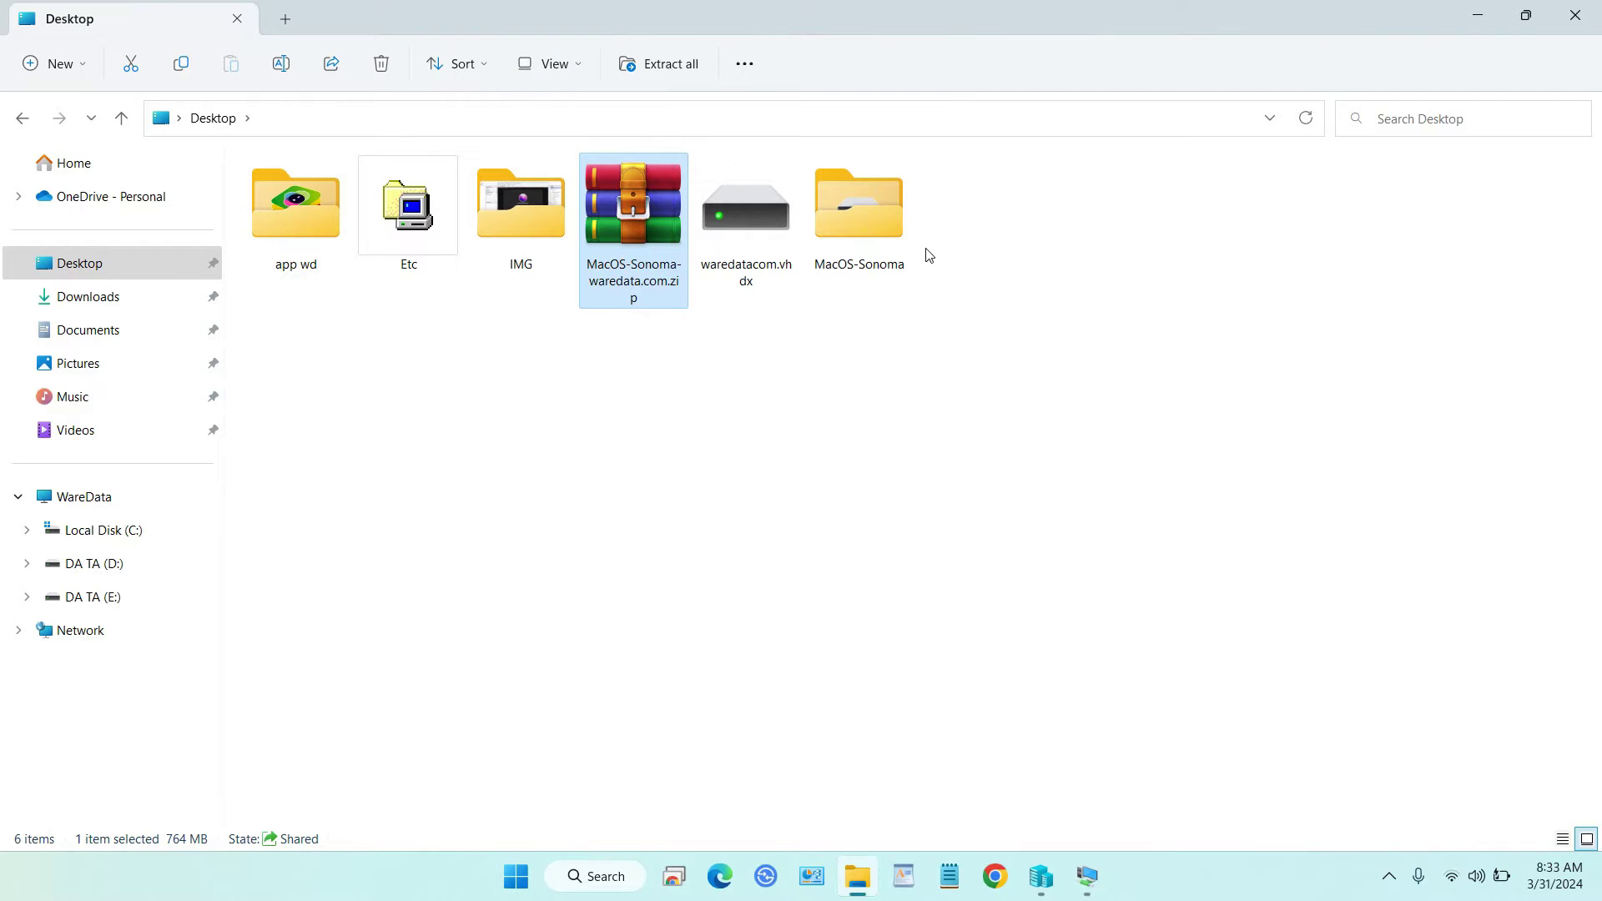
- Move the MacOS-Sonoma folder from the Desktop to Local Disk (C:)
right_click(884, 240)
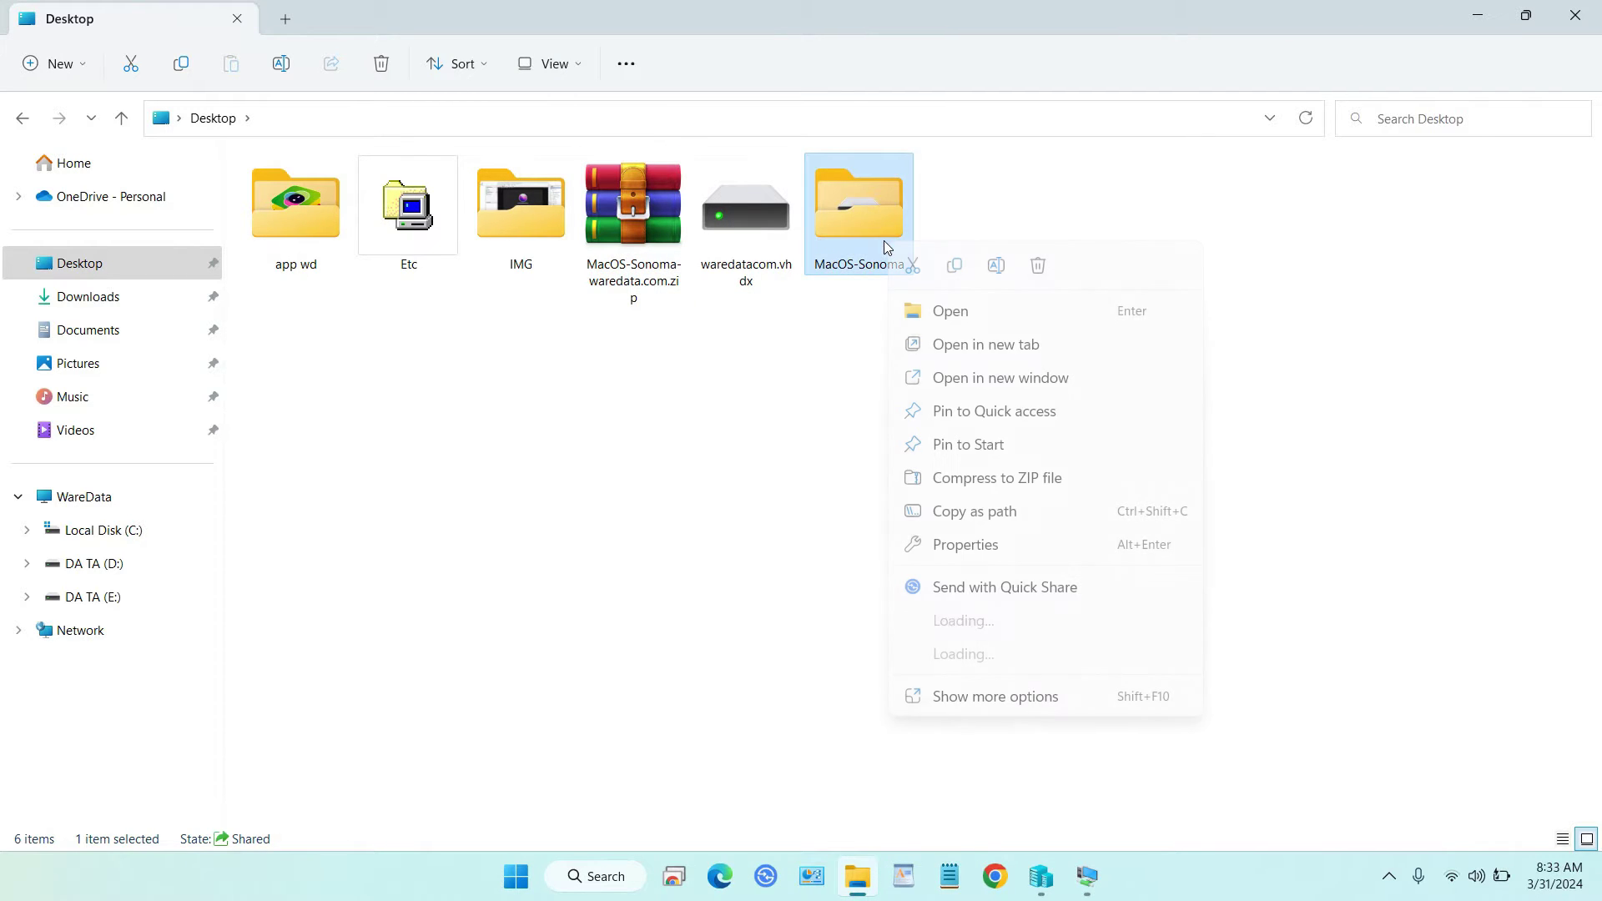
left_click(910, 269)
left_click(140, 534)
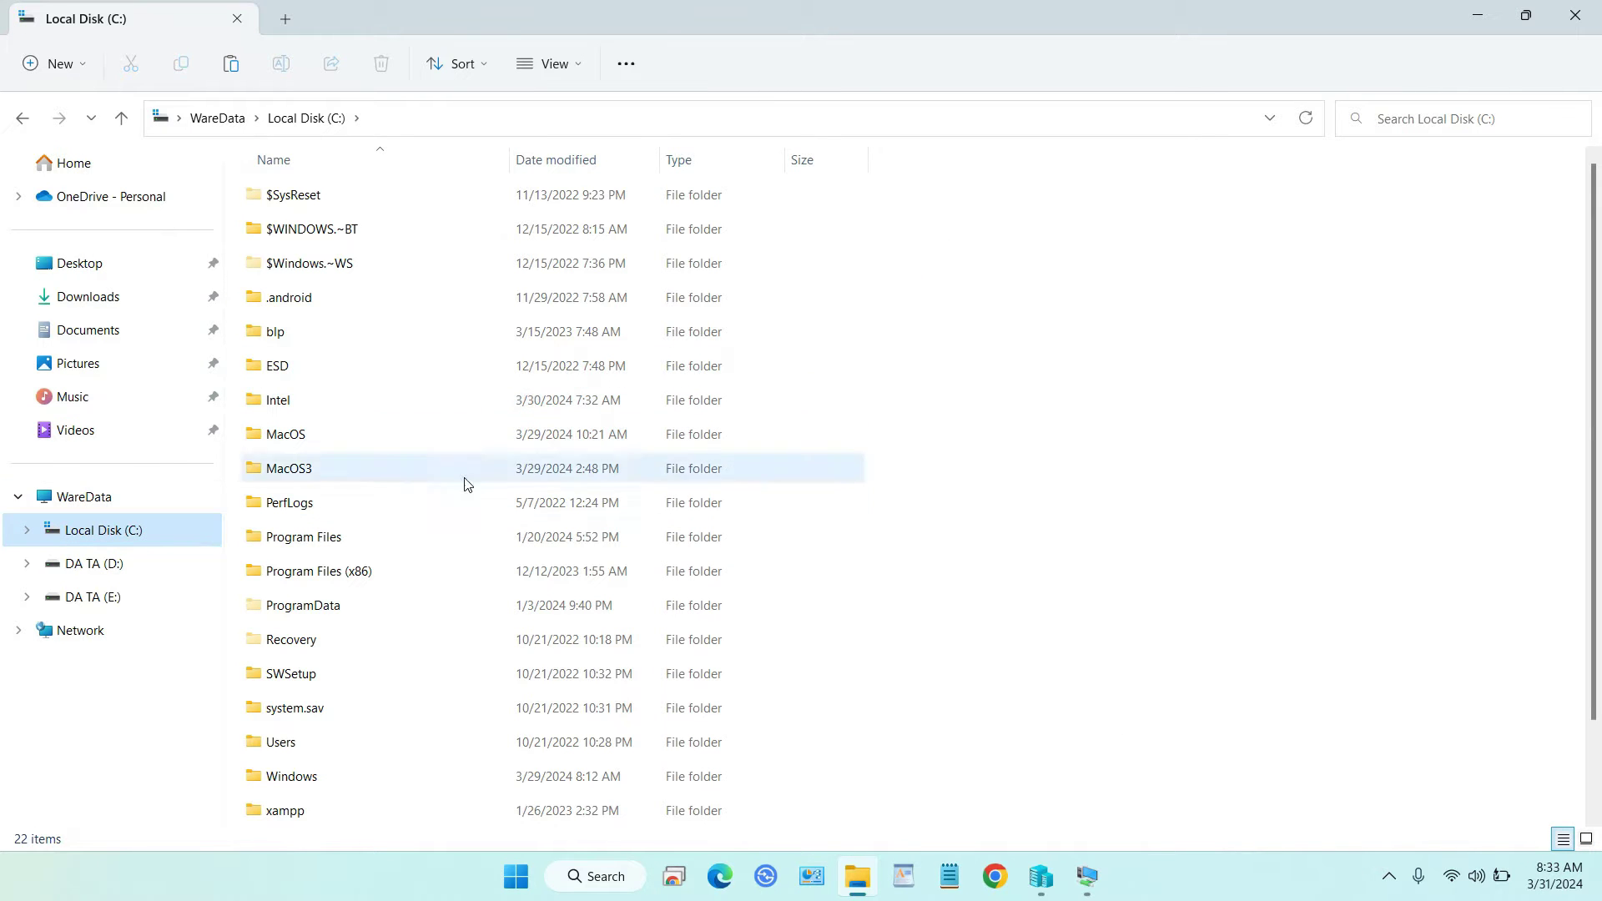
right_click(944, 372)
left_click(972, 400)
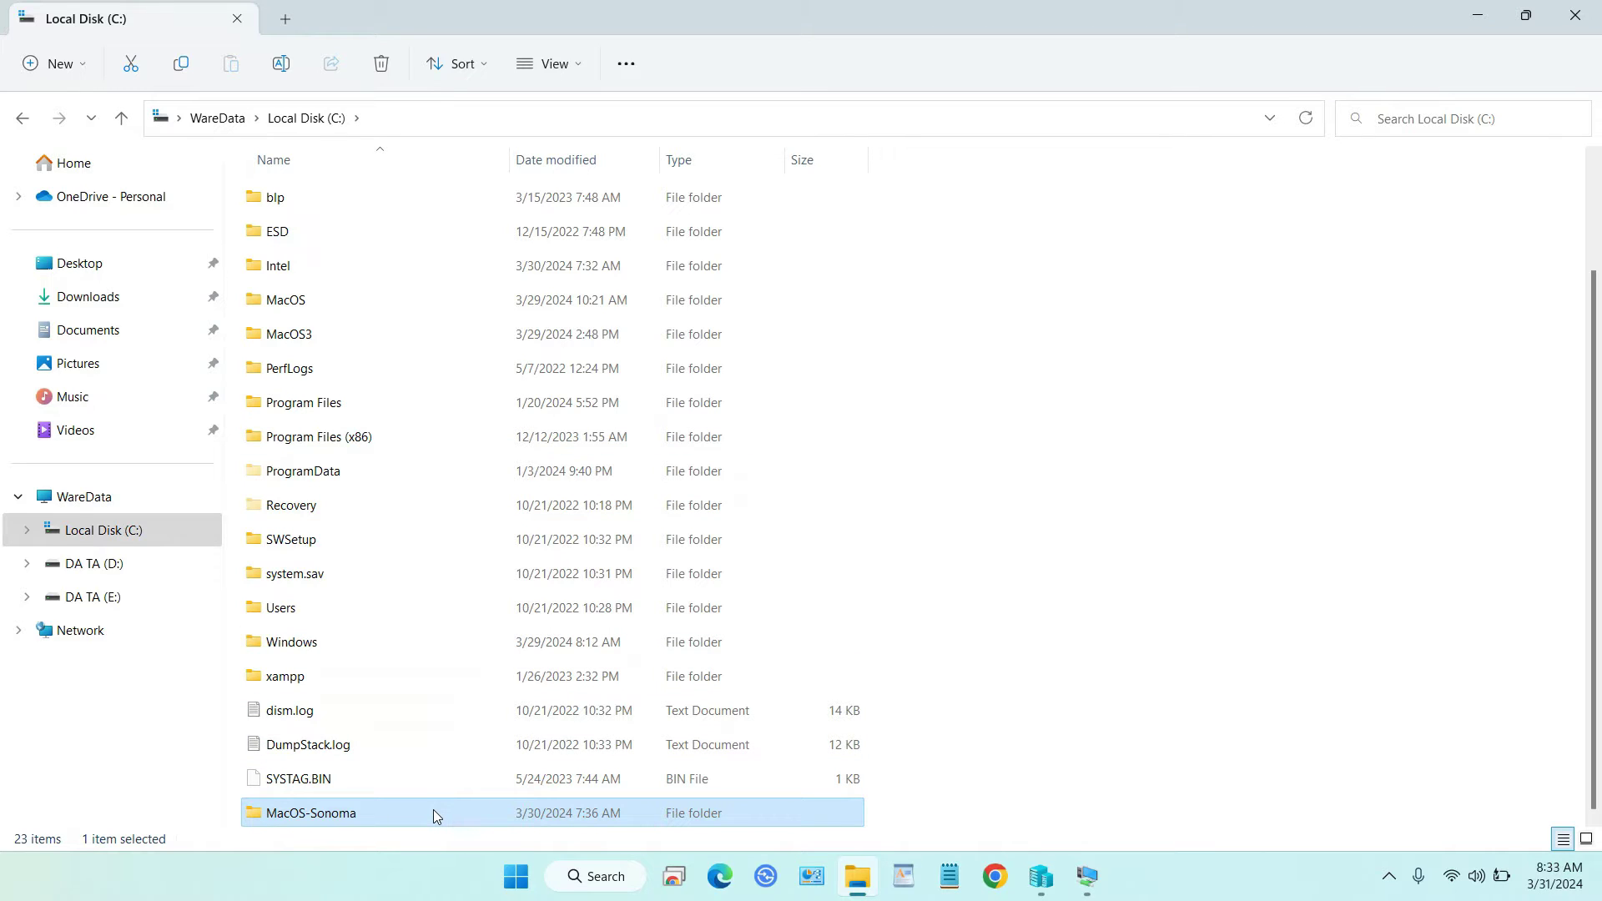
mouse_move(433, 813)
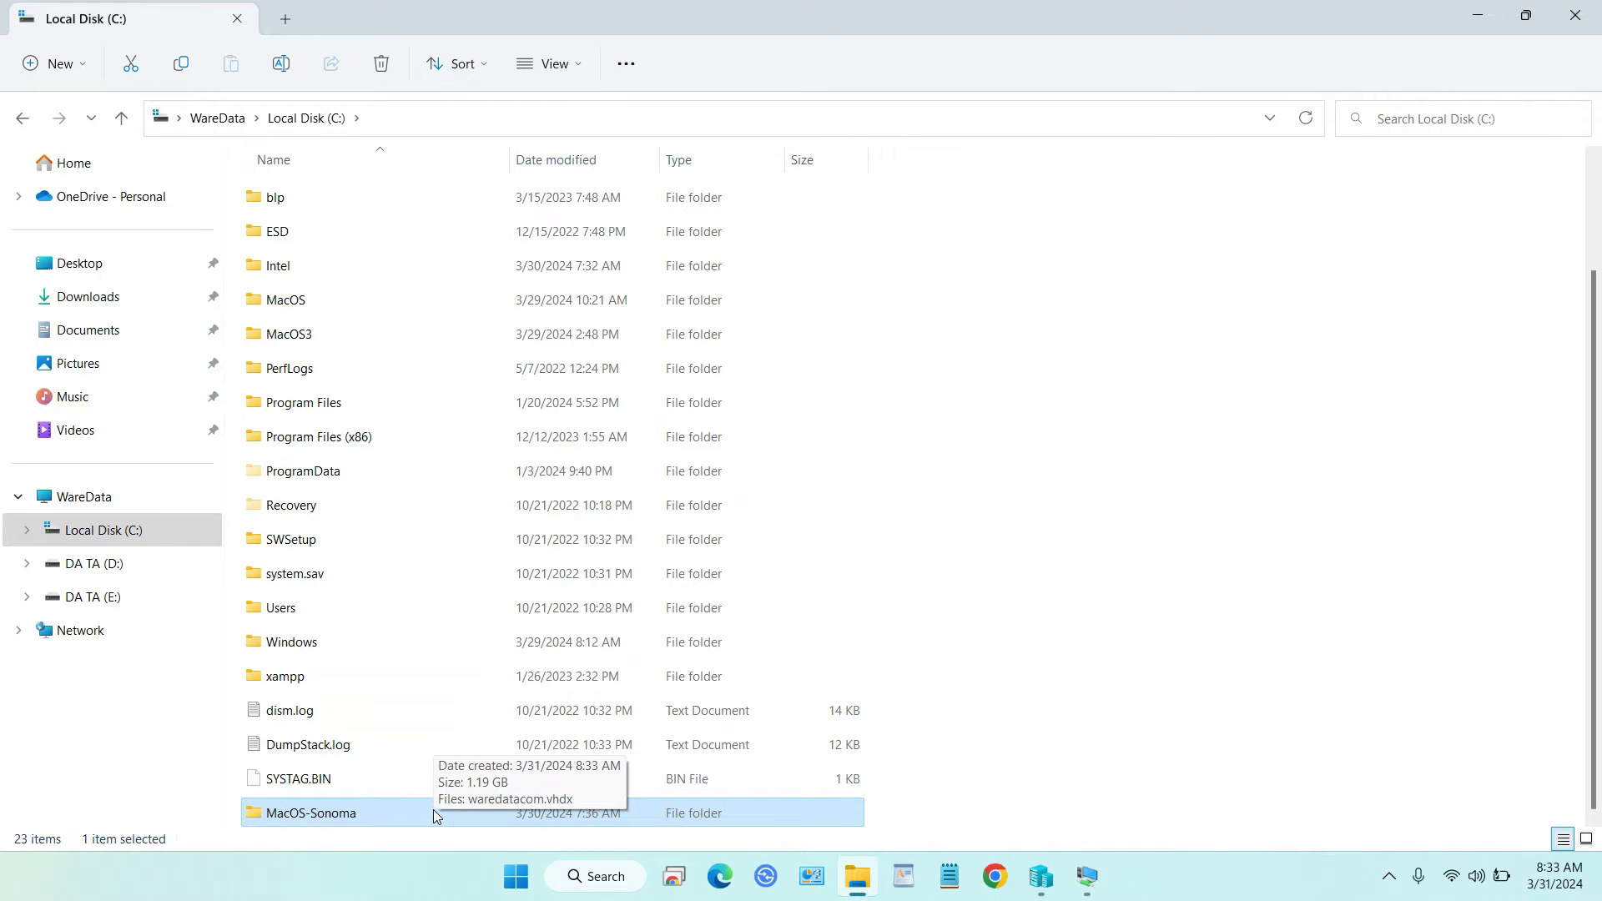
- Open the MacOS-Sonoma folder on Local Disk (C:) and select waredatacom.vhdx to check its details
left_click(140, 533)
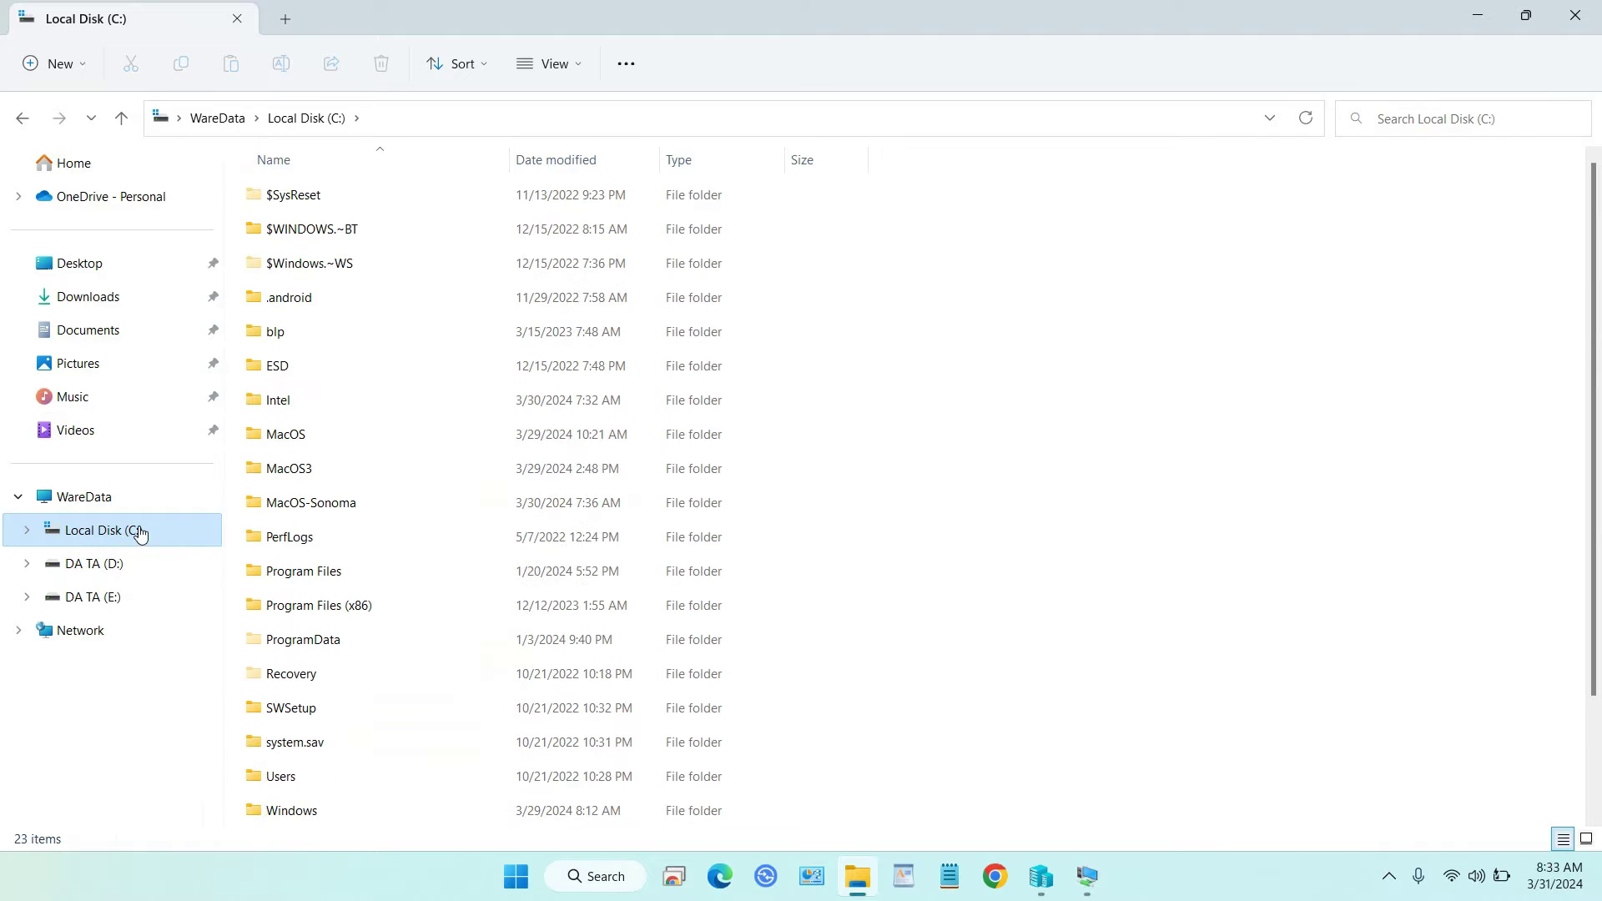
left_click(398, 504)
double_click(398, 505)
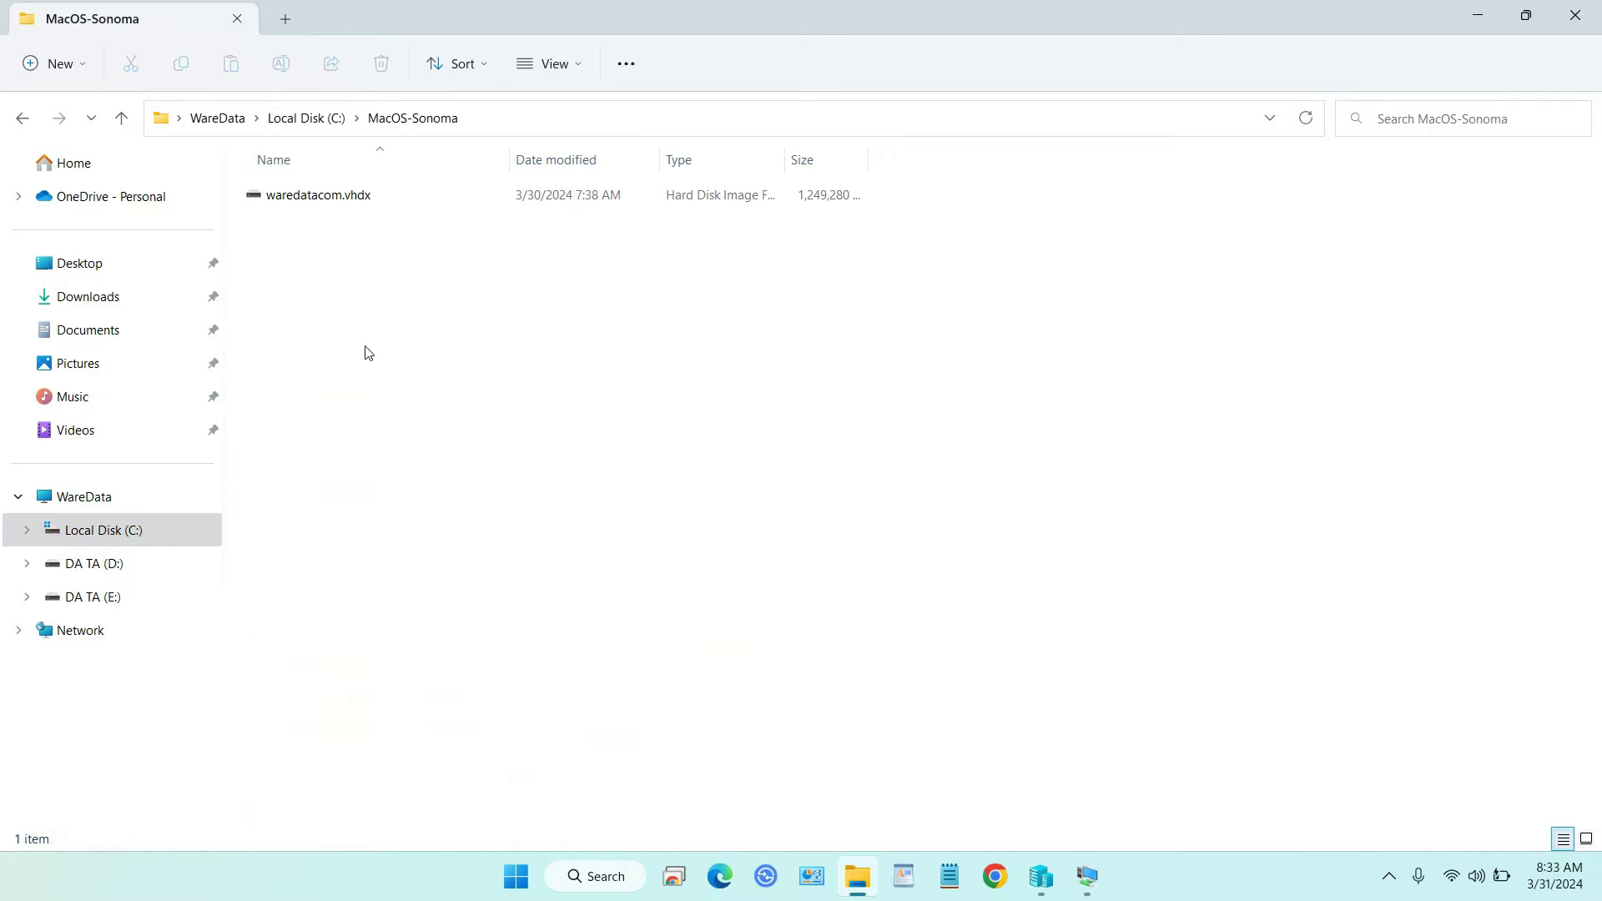
left_click(354, 207)
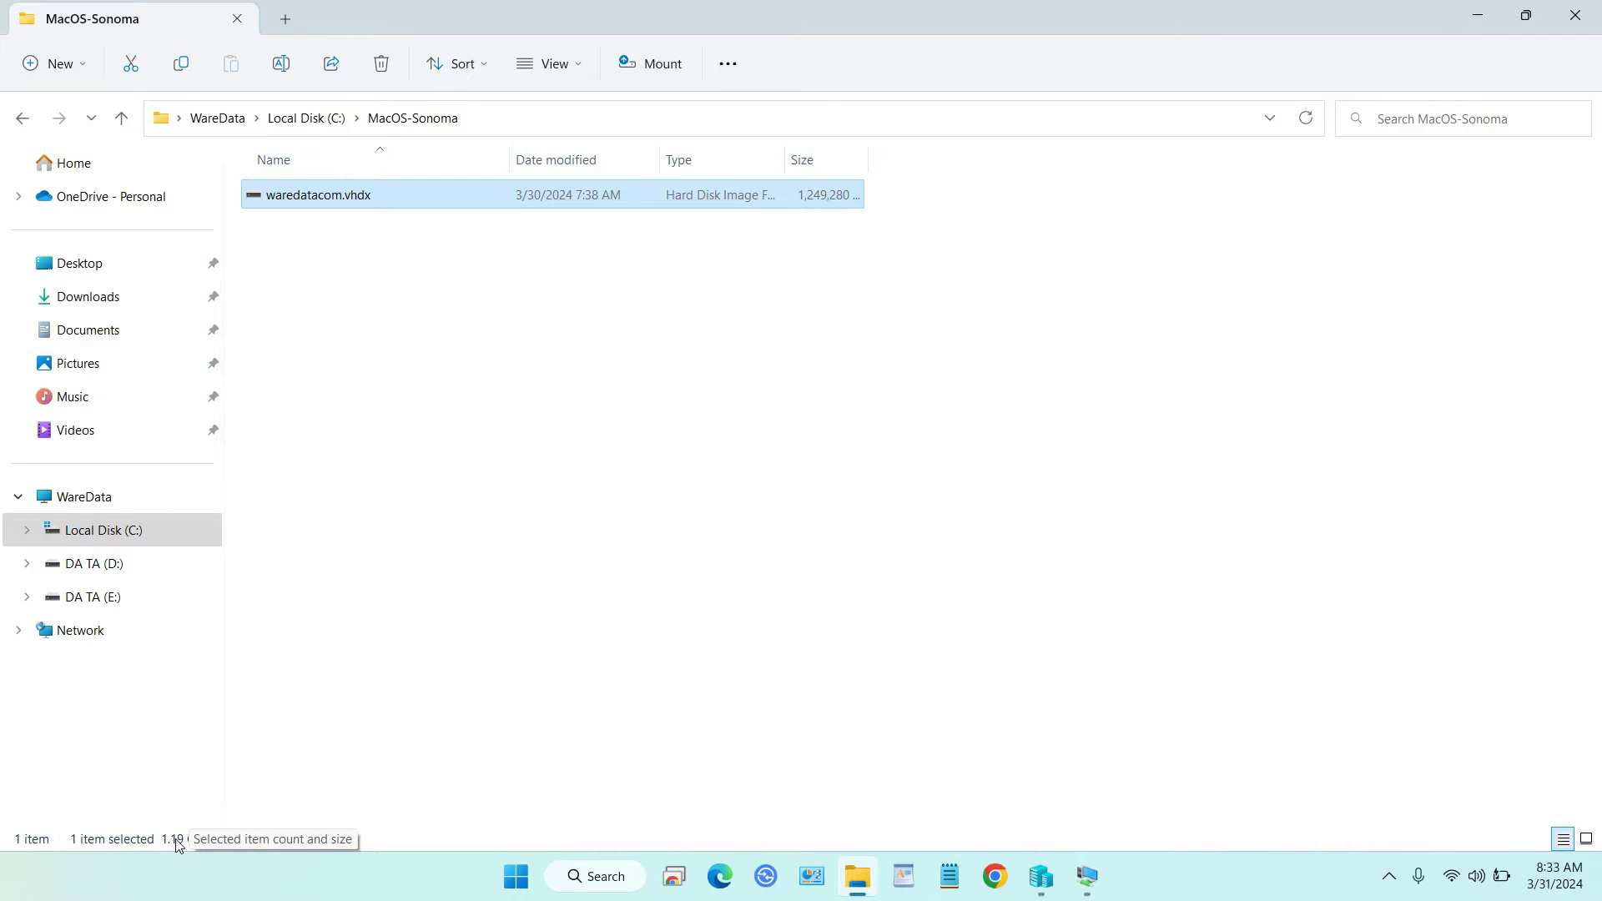
- Switch to Hyper-V Manager, closing the MacOS3 connection window, and start creating a new virtual machine on WAREDATA
left_click(1475, 16)
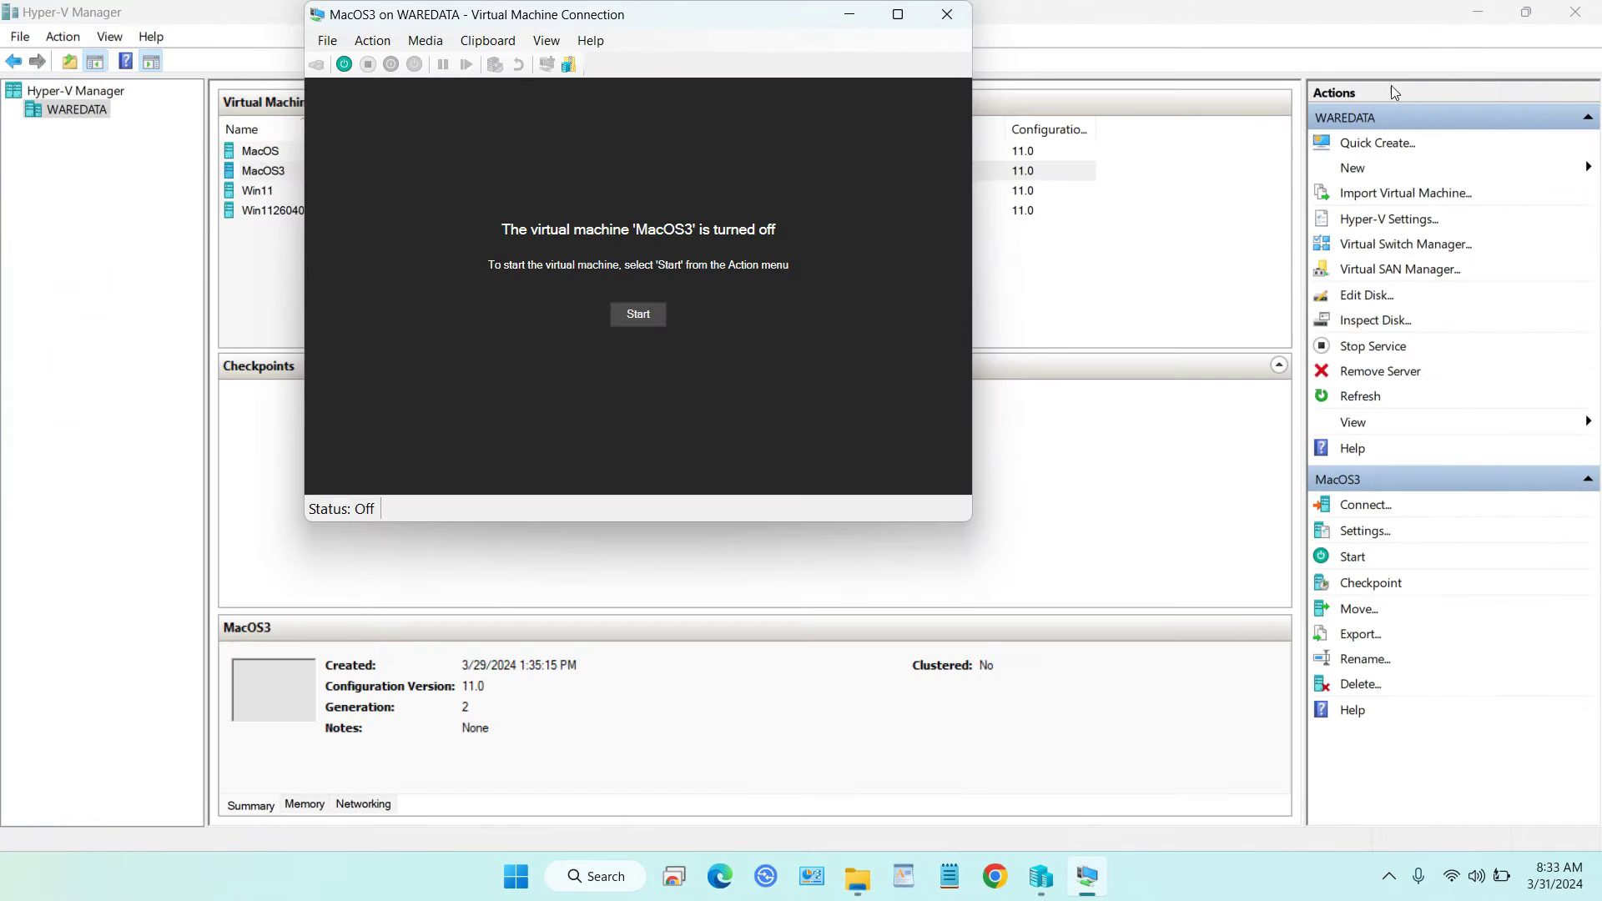
left_click(948, 14)
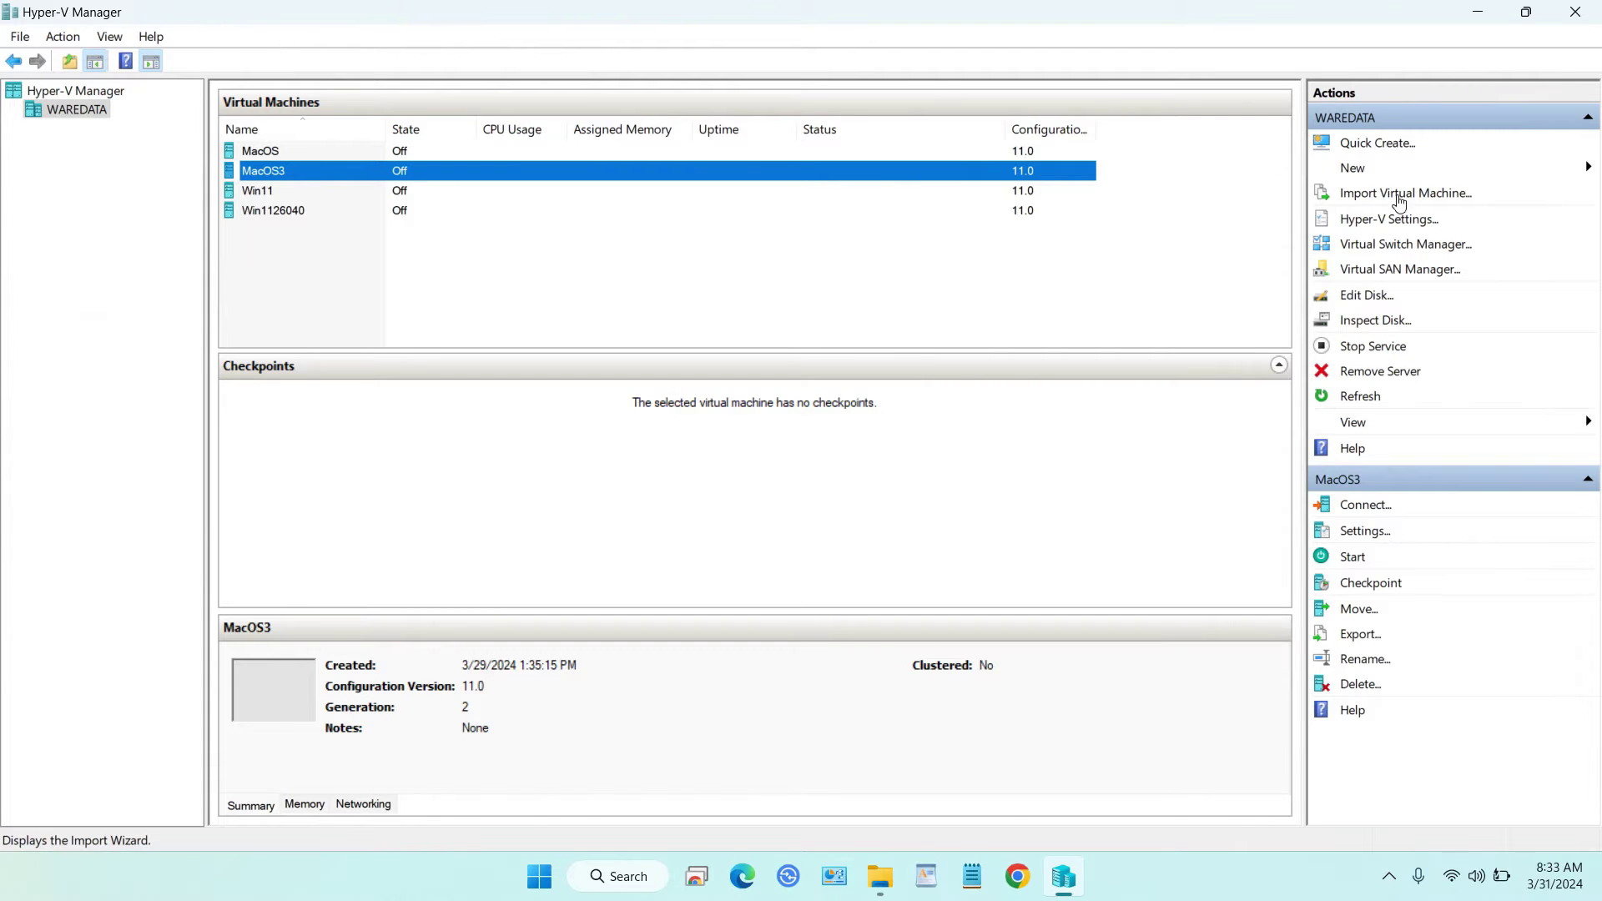
left_click(1371, 167)
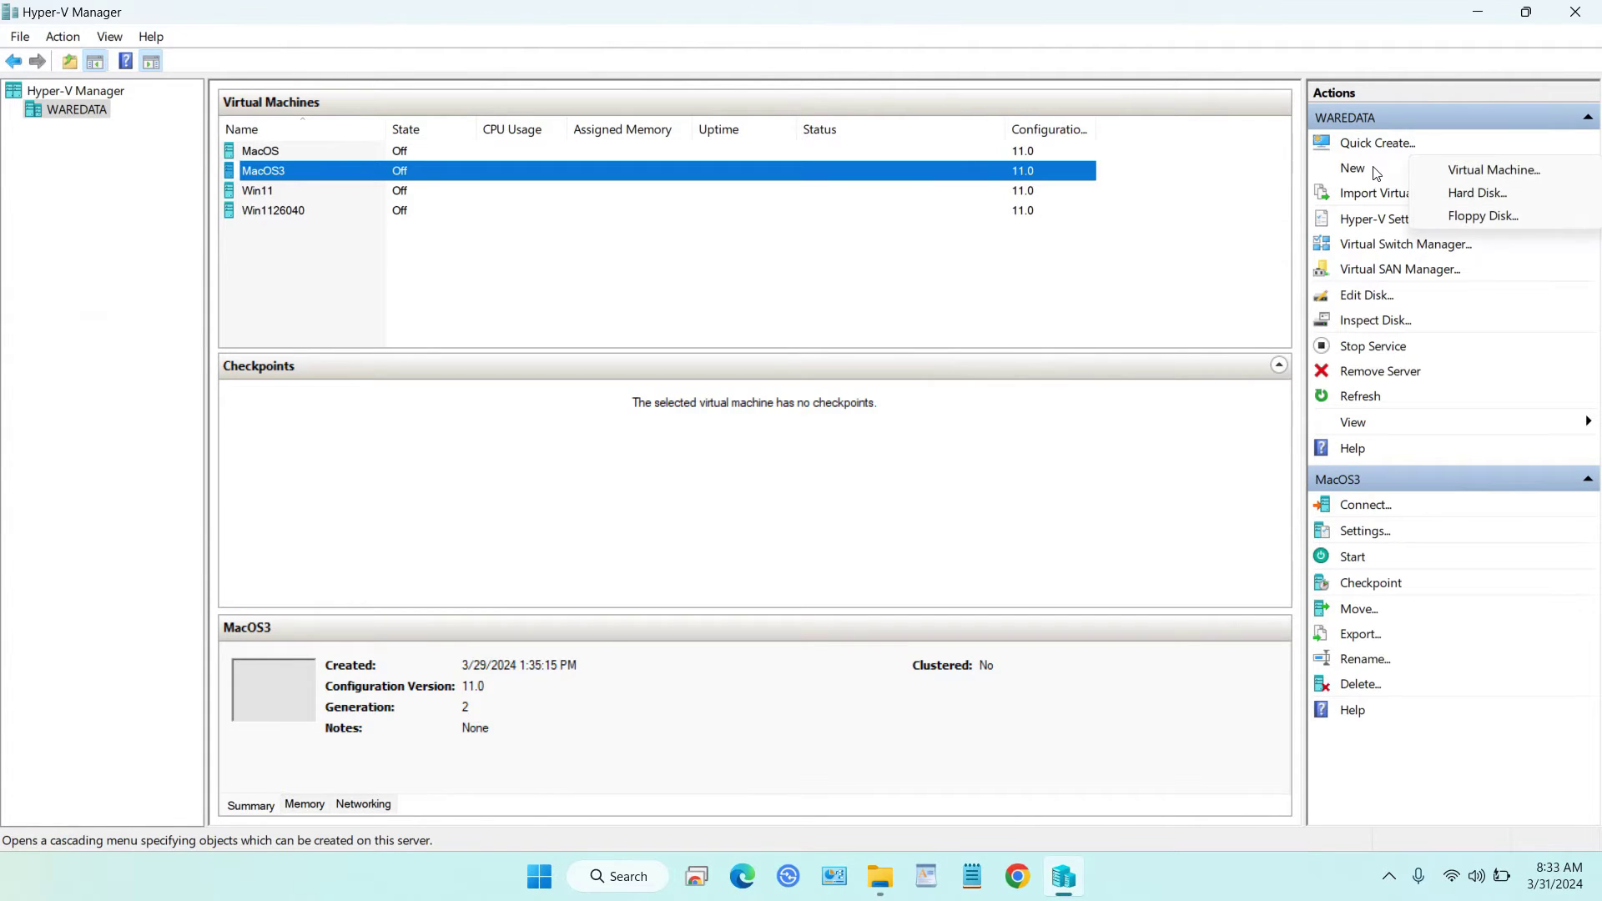
left_click(1476, 171)
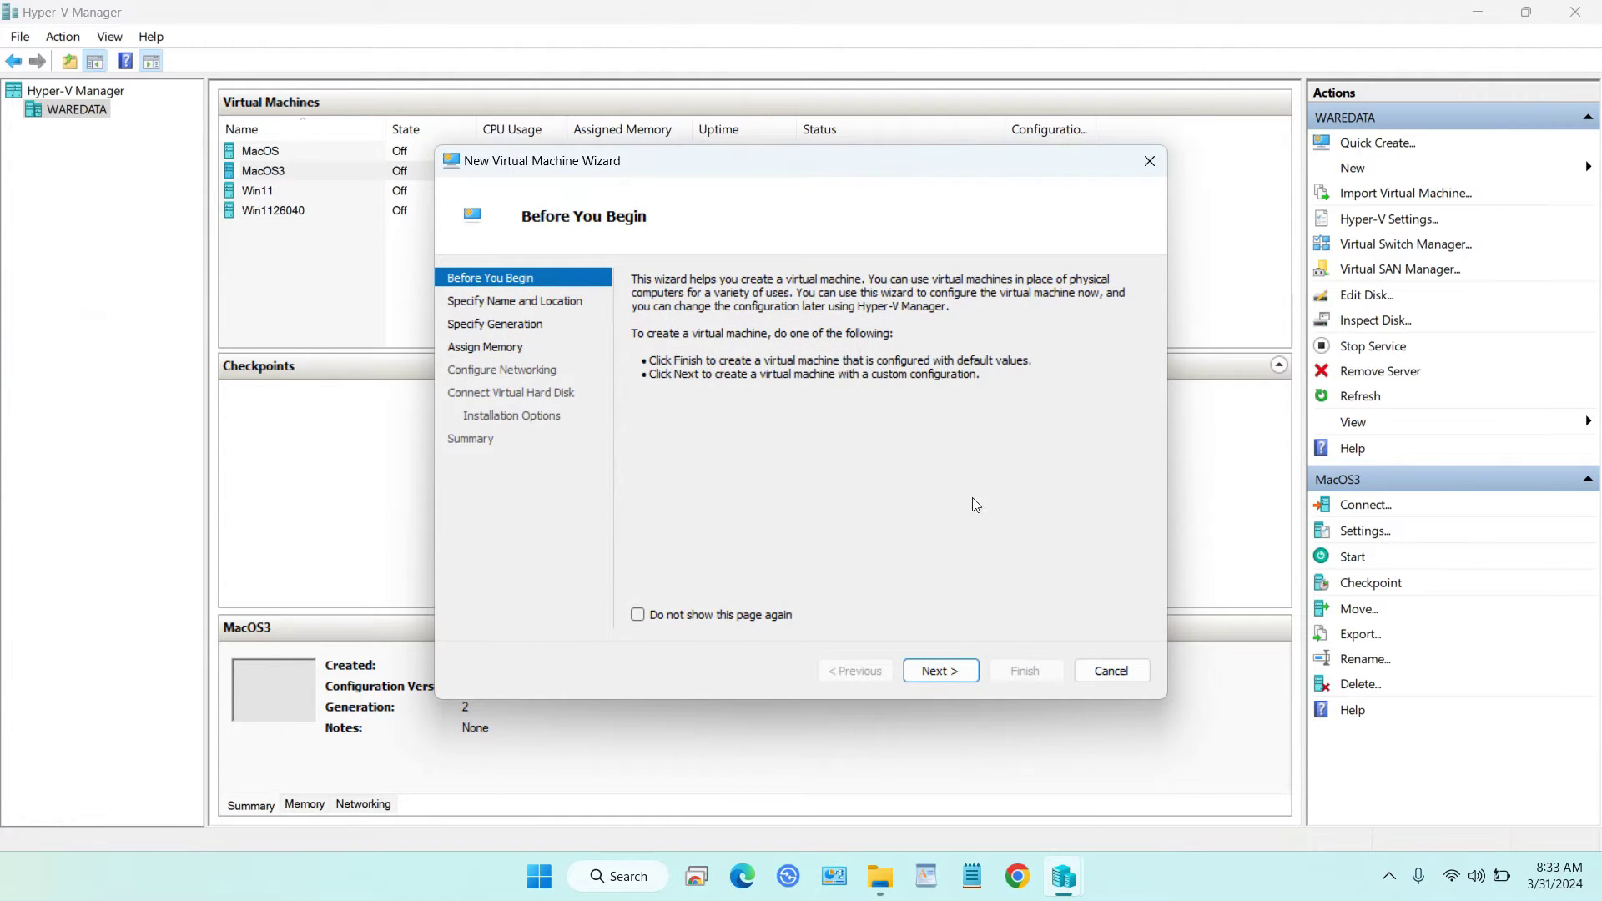
left_click(965, 674)
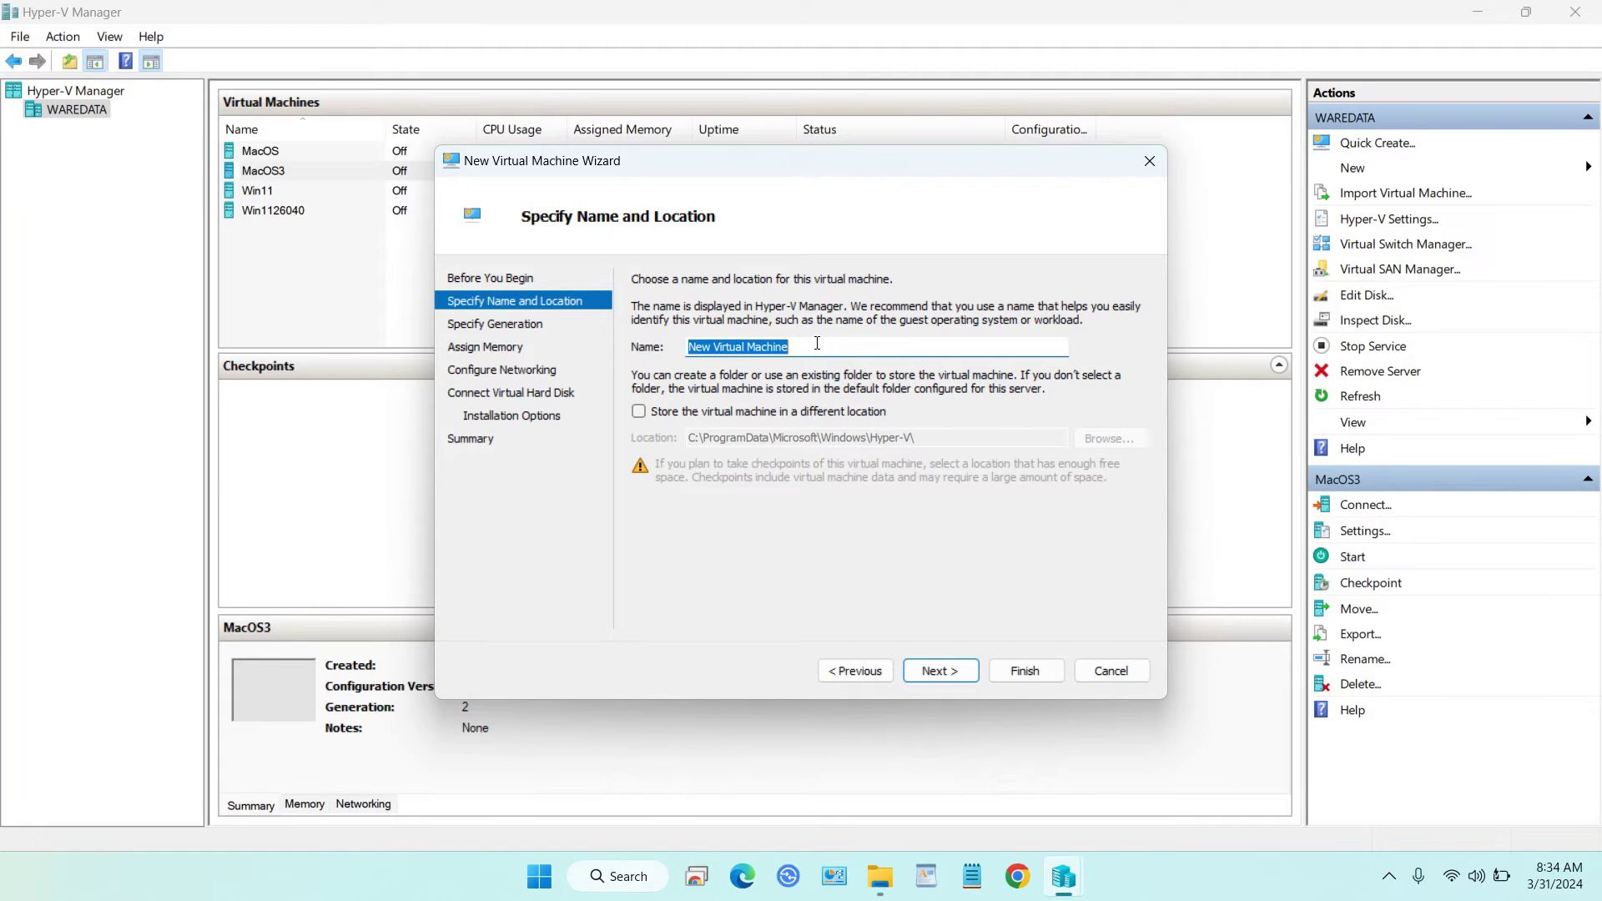
- Name the new virtual machine MacOS Sonoma and choose Generation 2
type("MacOS S")
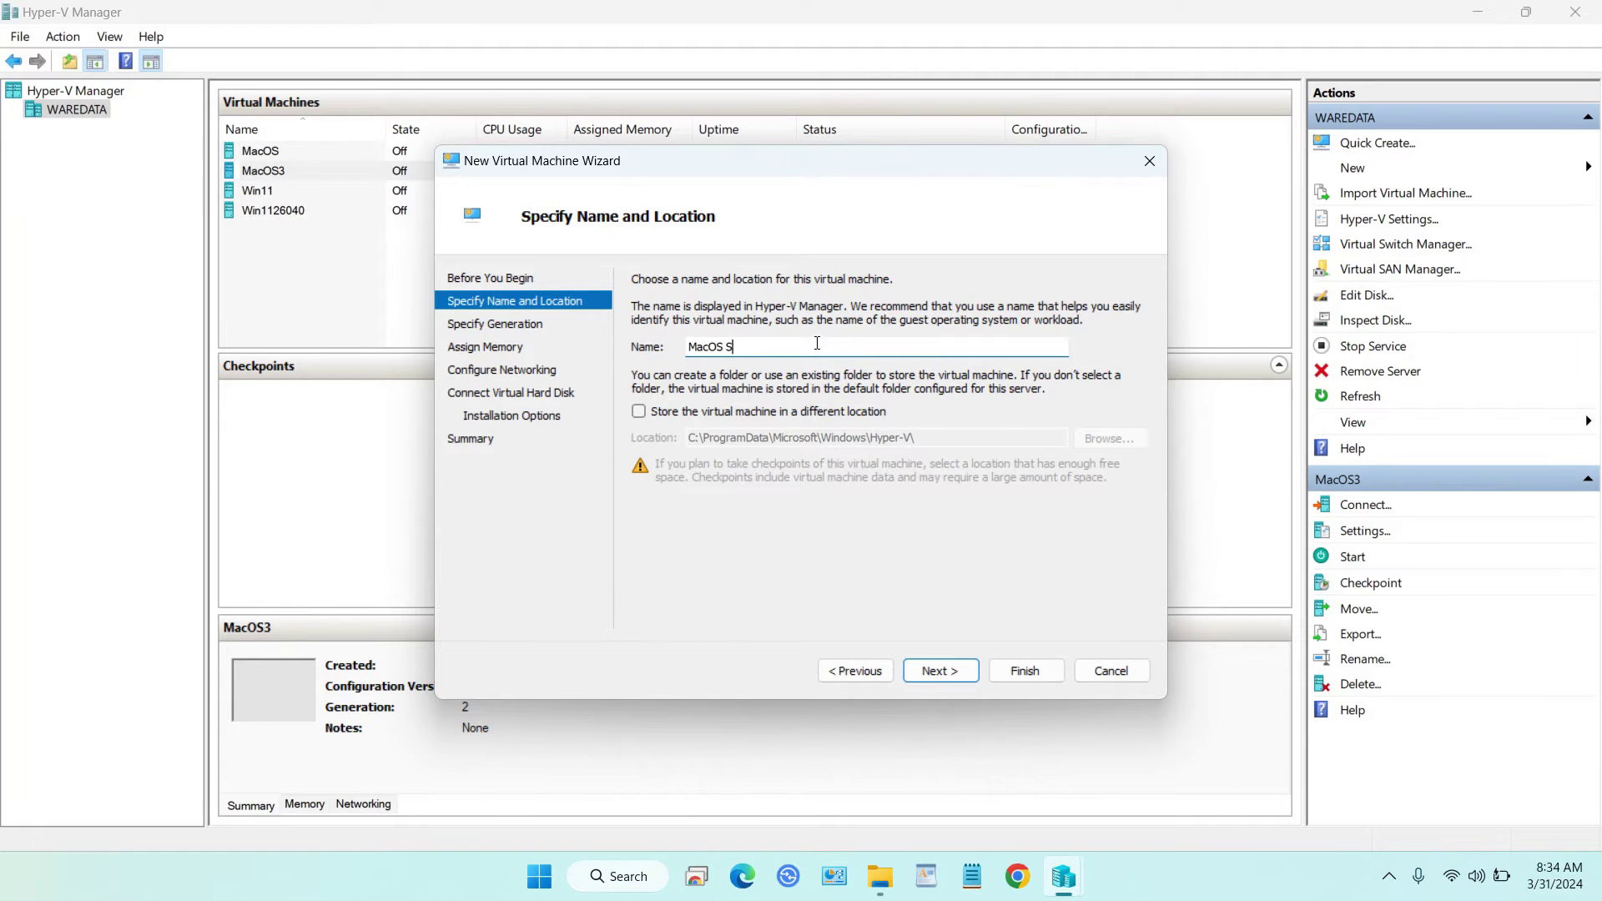
type("onom")
key("BackSpace")
type("ma")
left_click(940, 668)
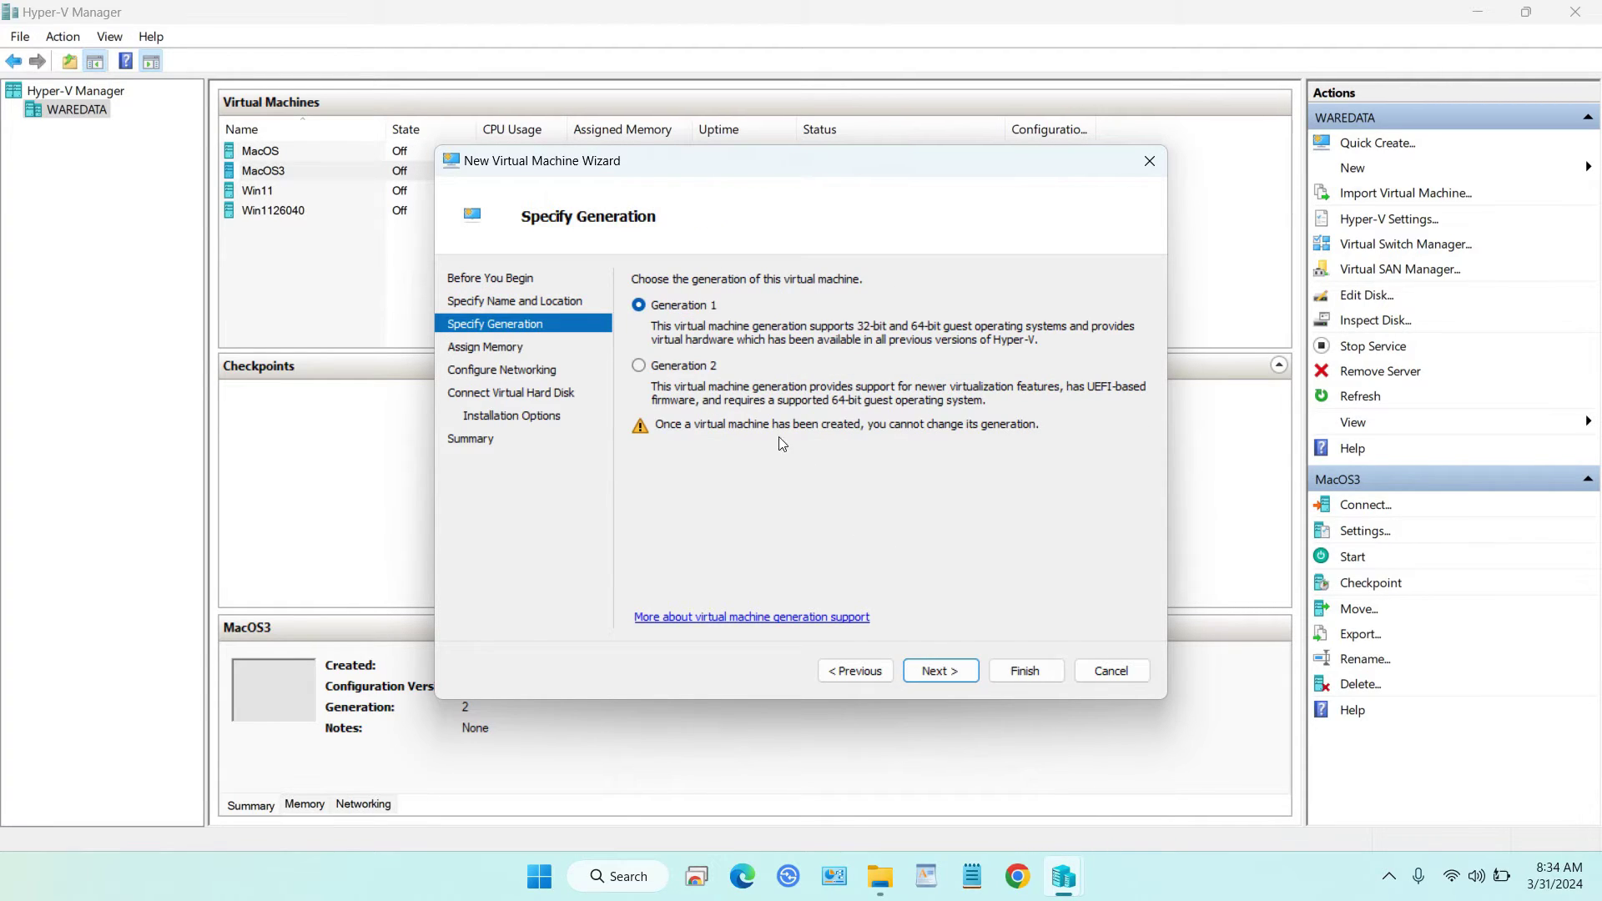
left_click(639, 366)
left_click(948, 668)
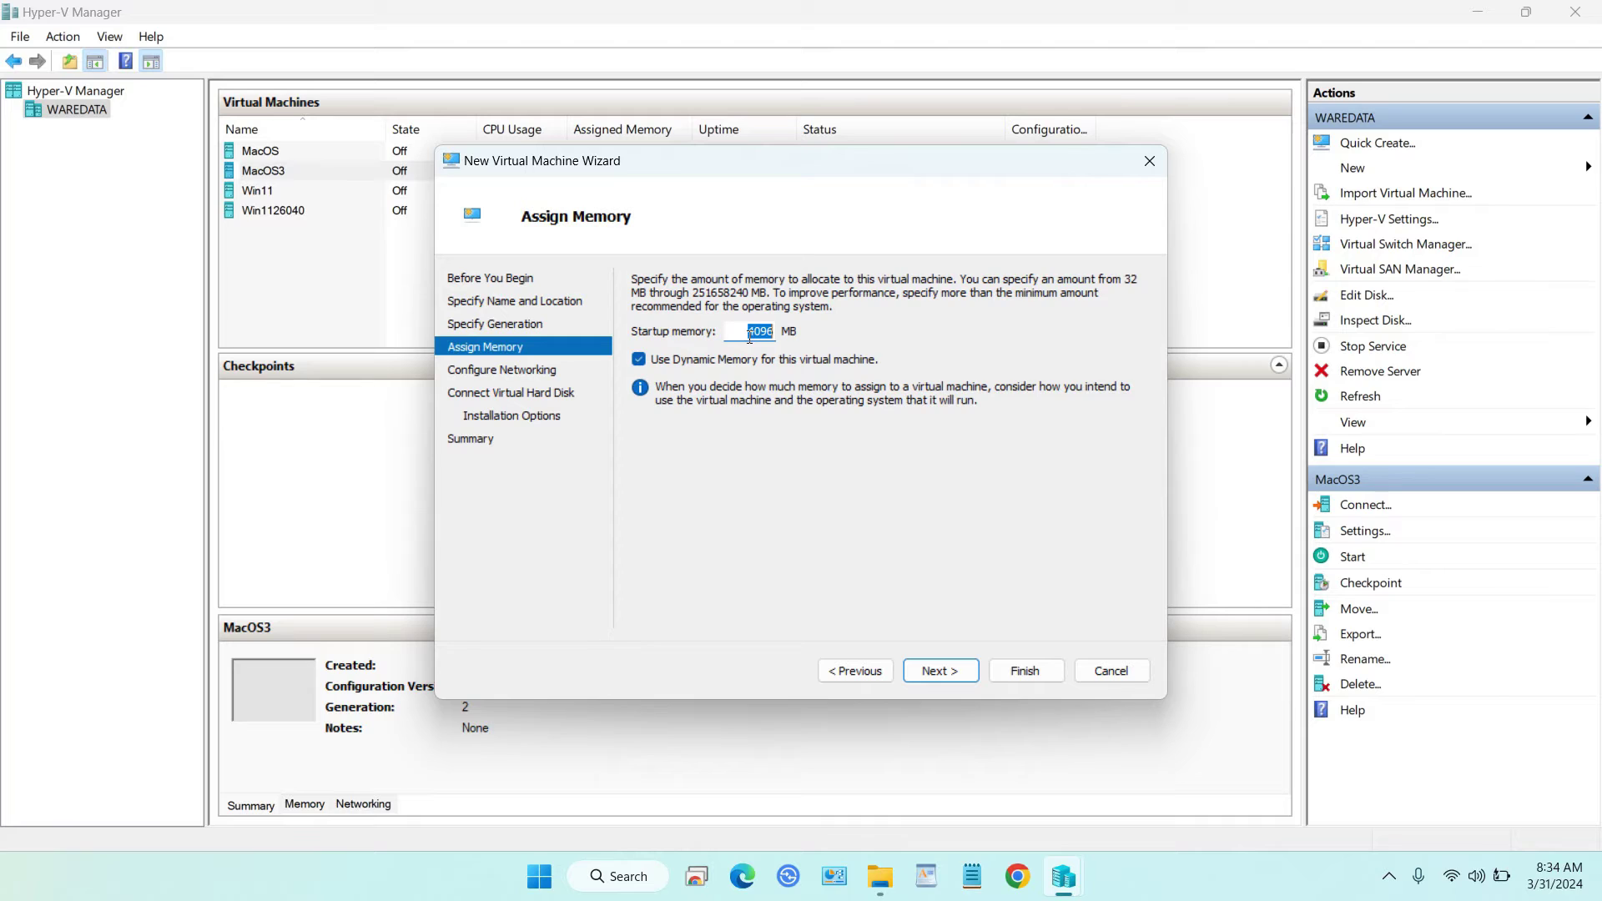
- Set the virtual machine's startup memory to 8192 MB
left_click_drag(753, 336, 731, 331)
key("BackSpace")
key("BackSpace")
key("BackSpace")
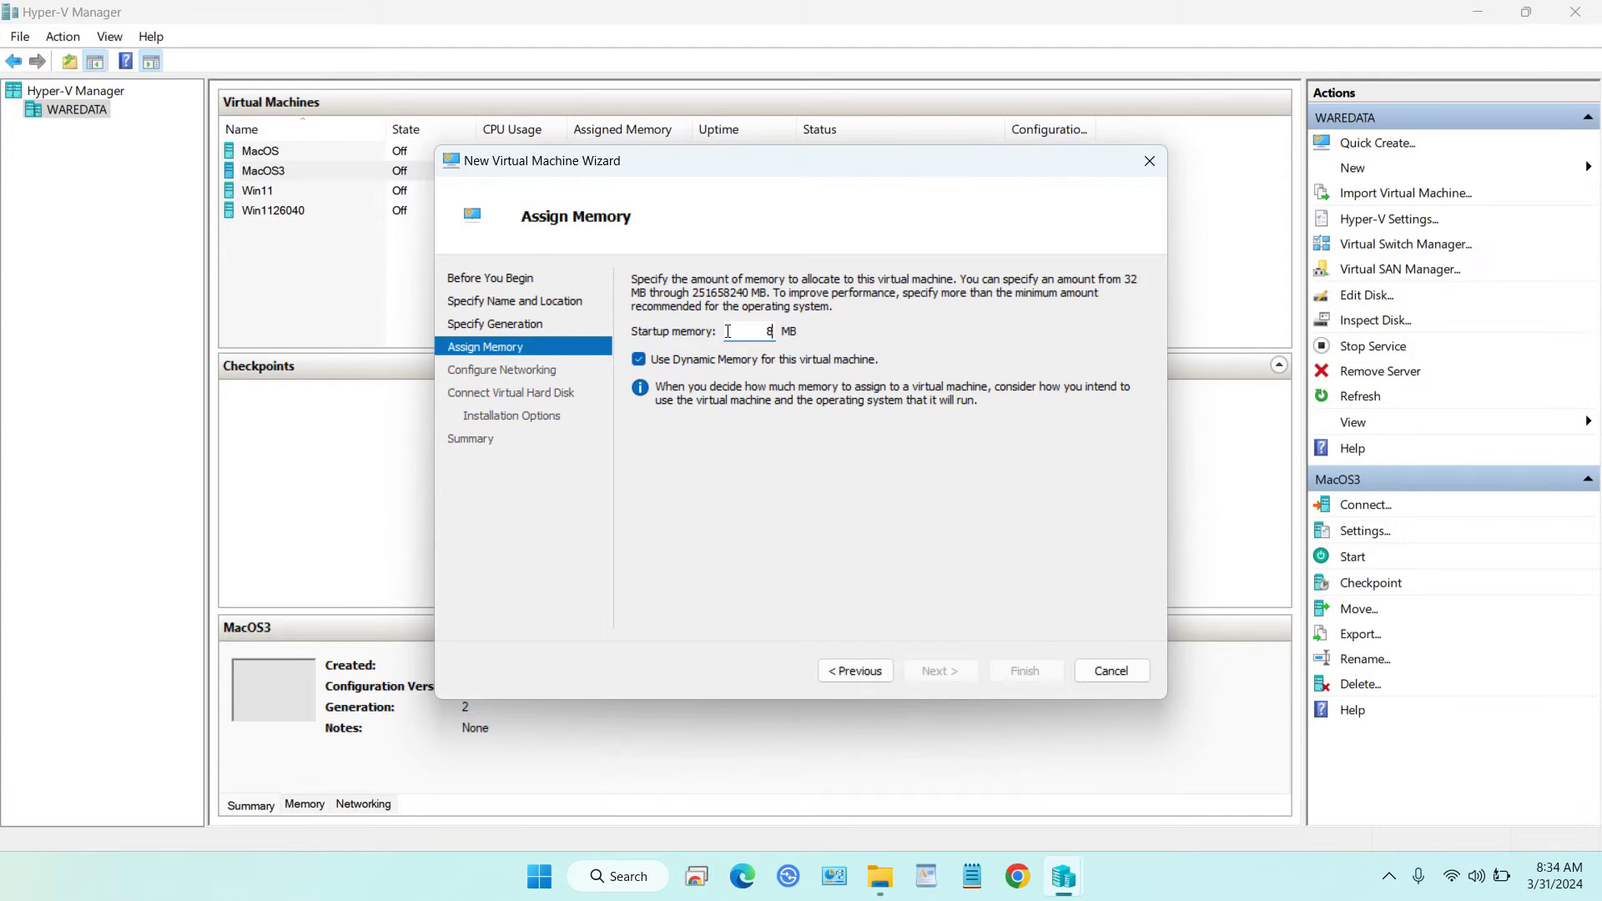
type("19")
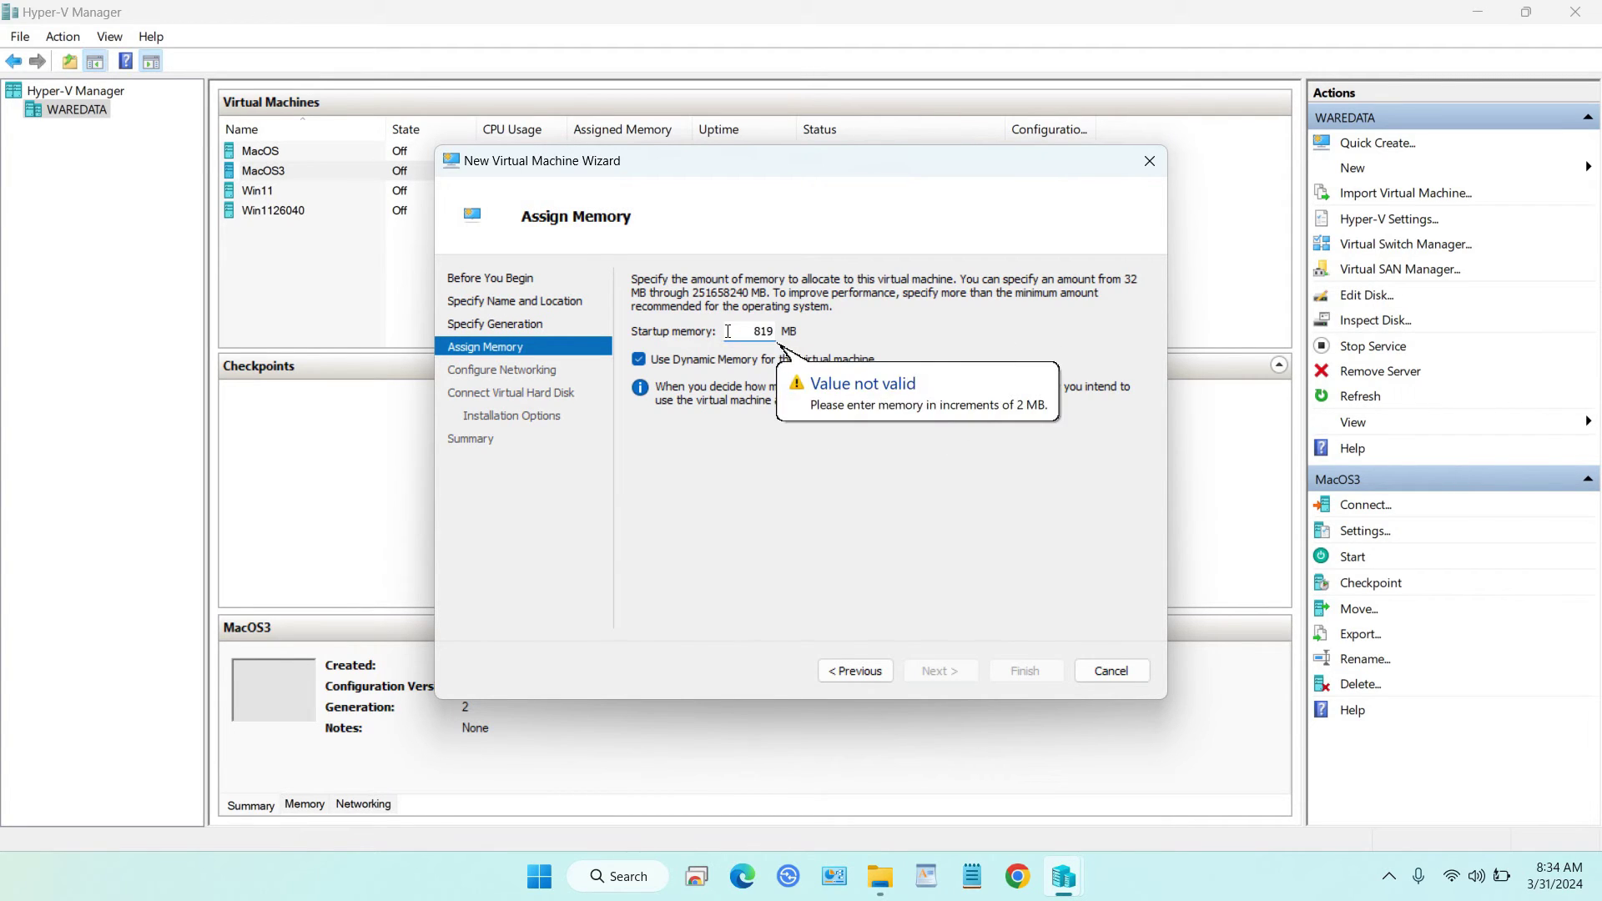
type("2")
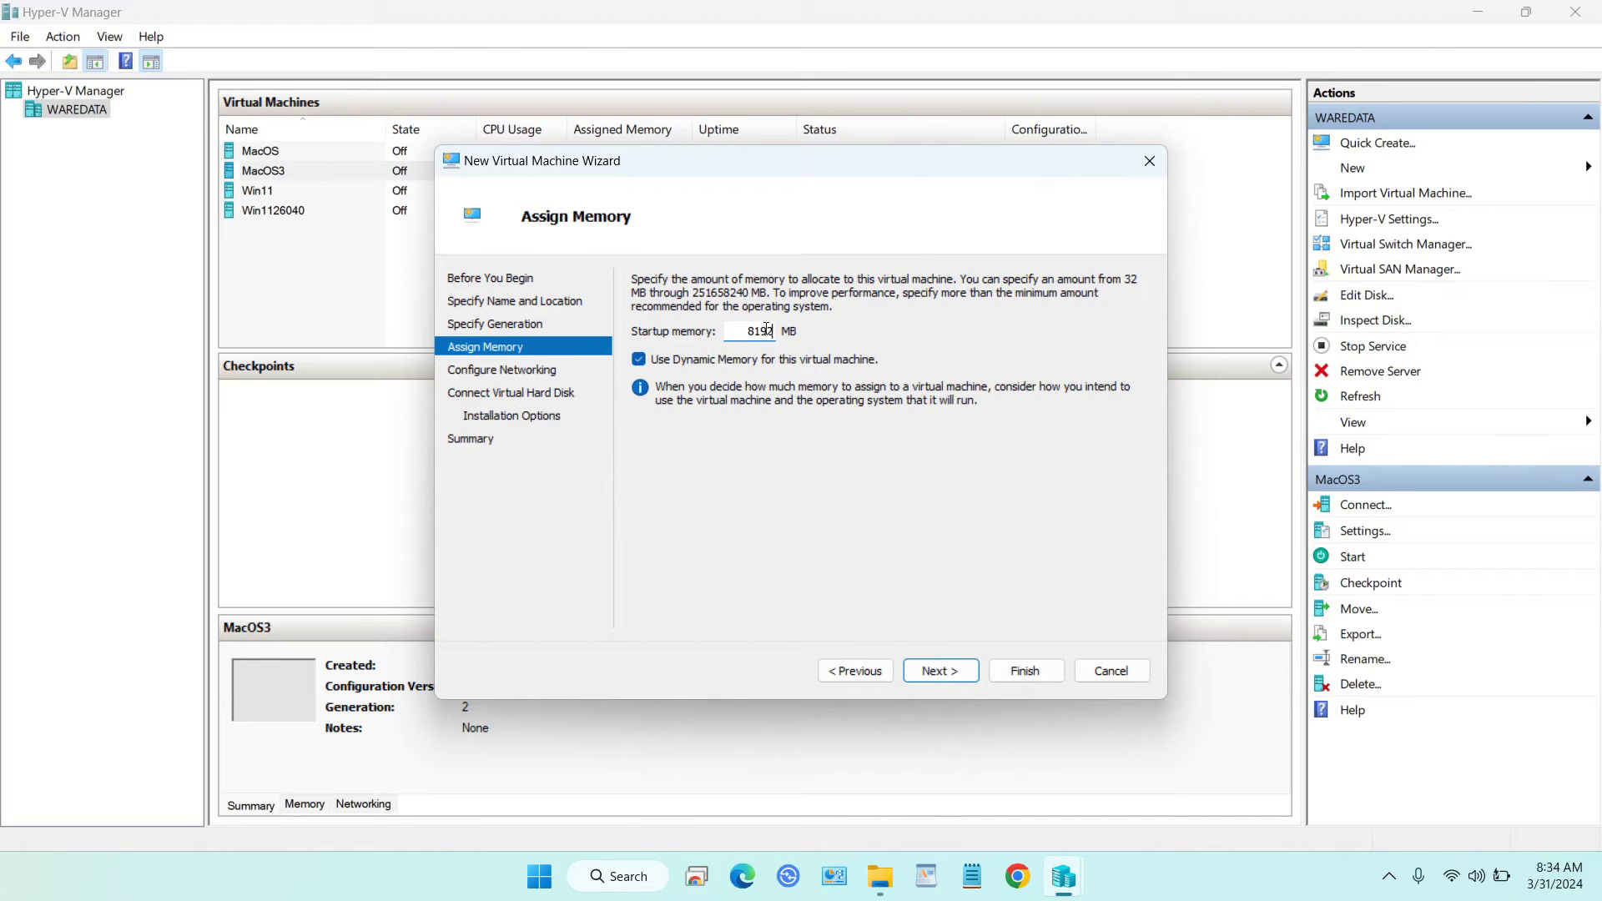
left_click(941, 672)
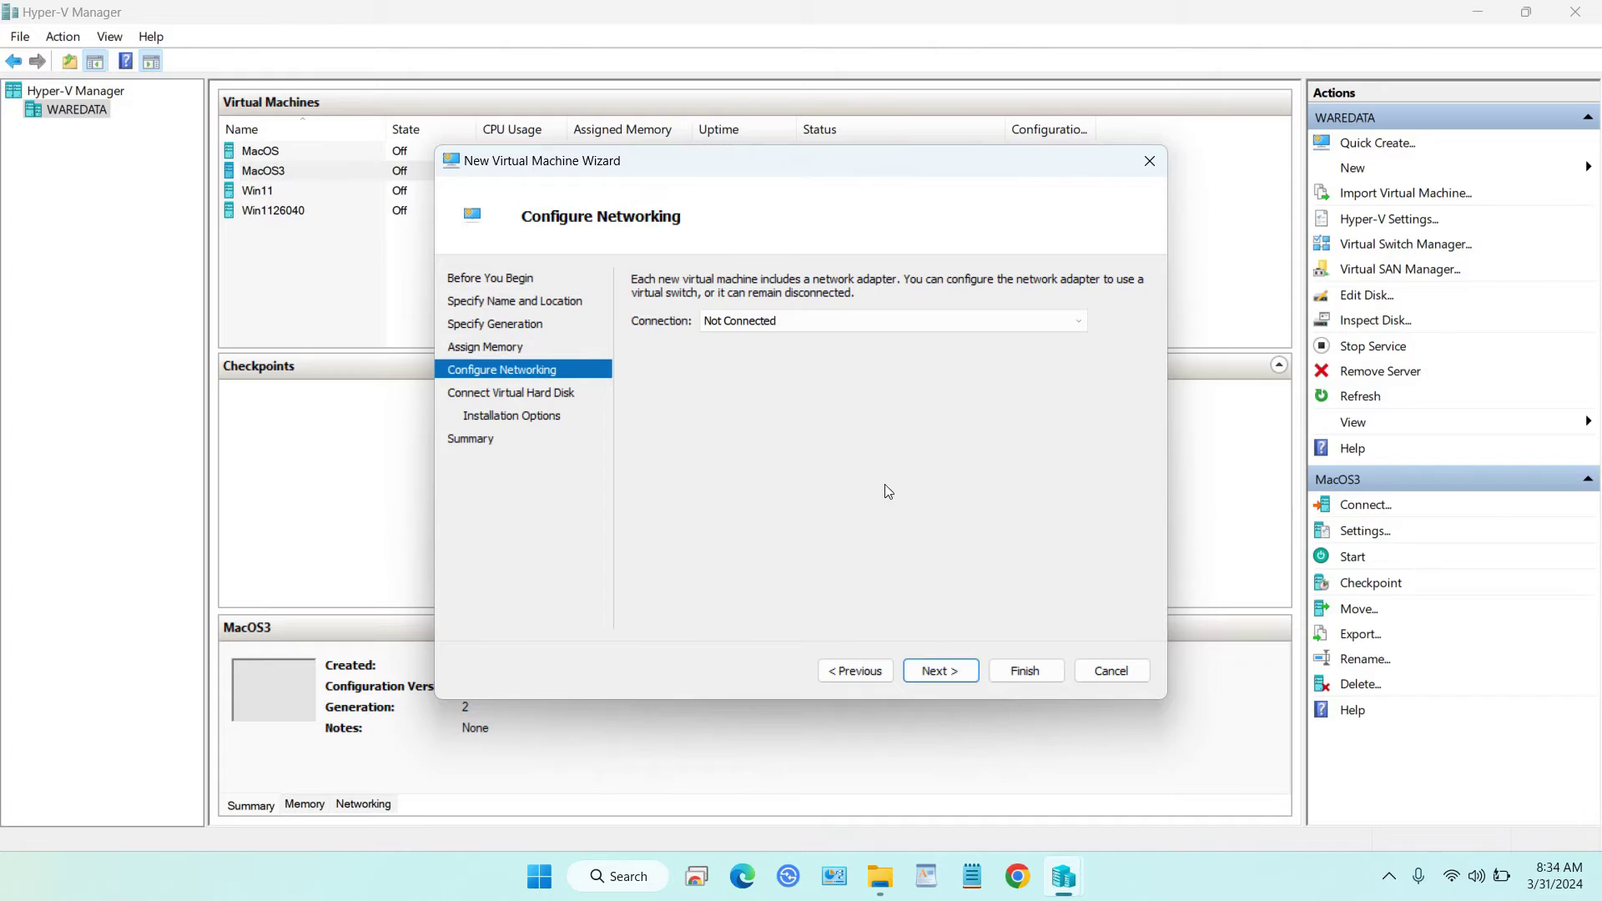
- Connect the virtual machine's network adapter to Default Switch
left_click(764, 323)
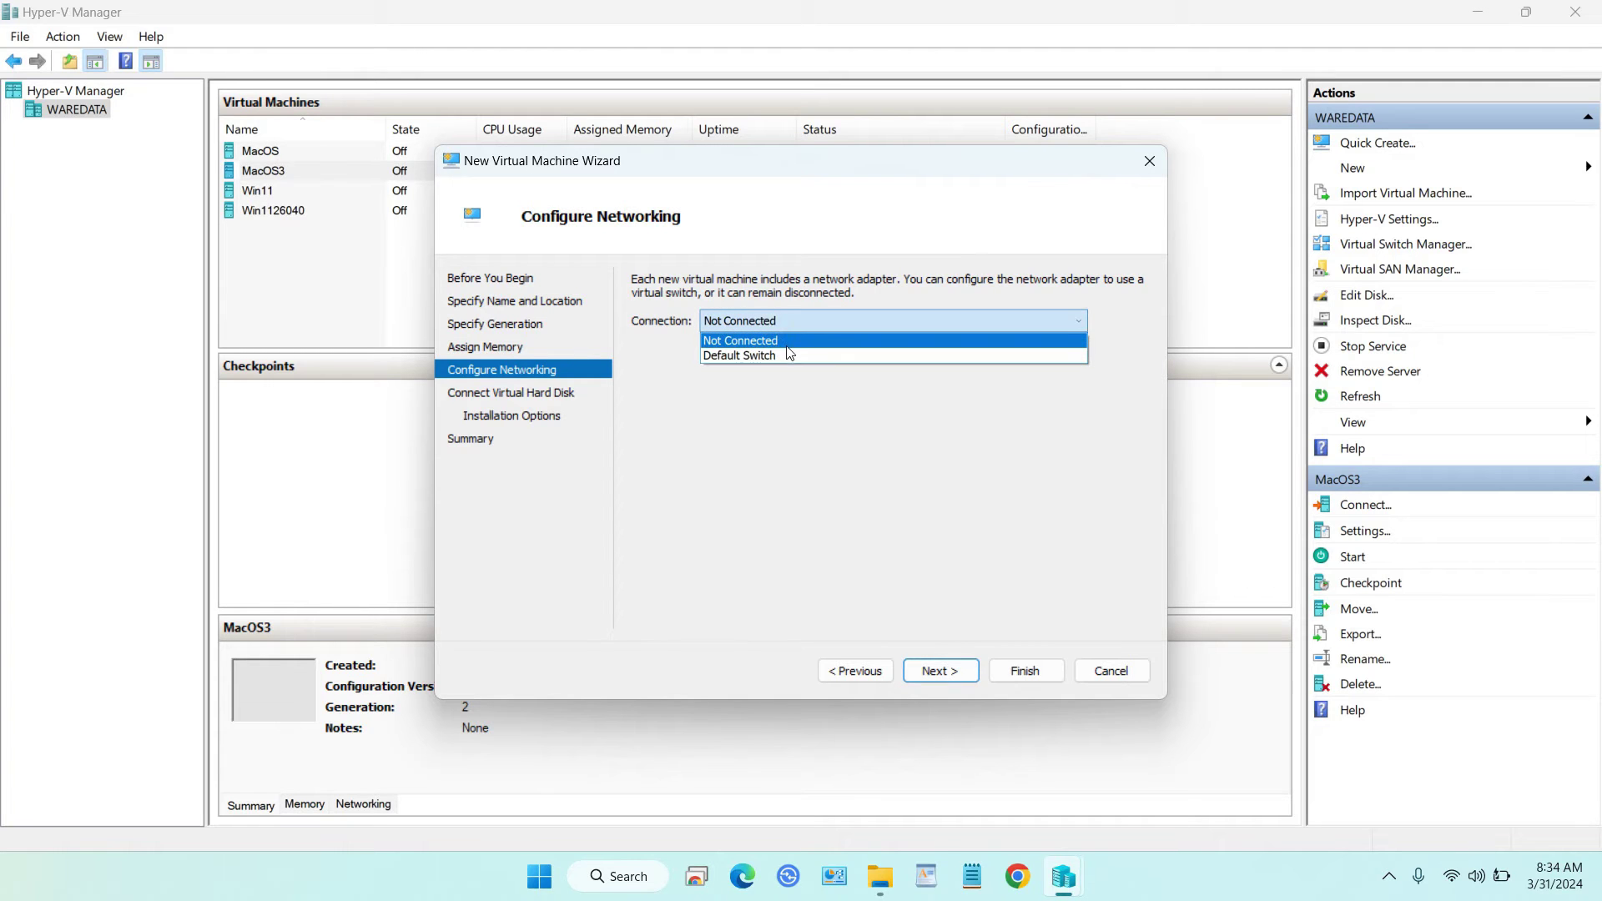
left_click(790, 356)
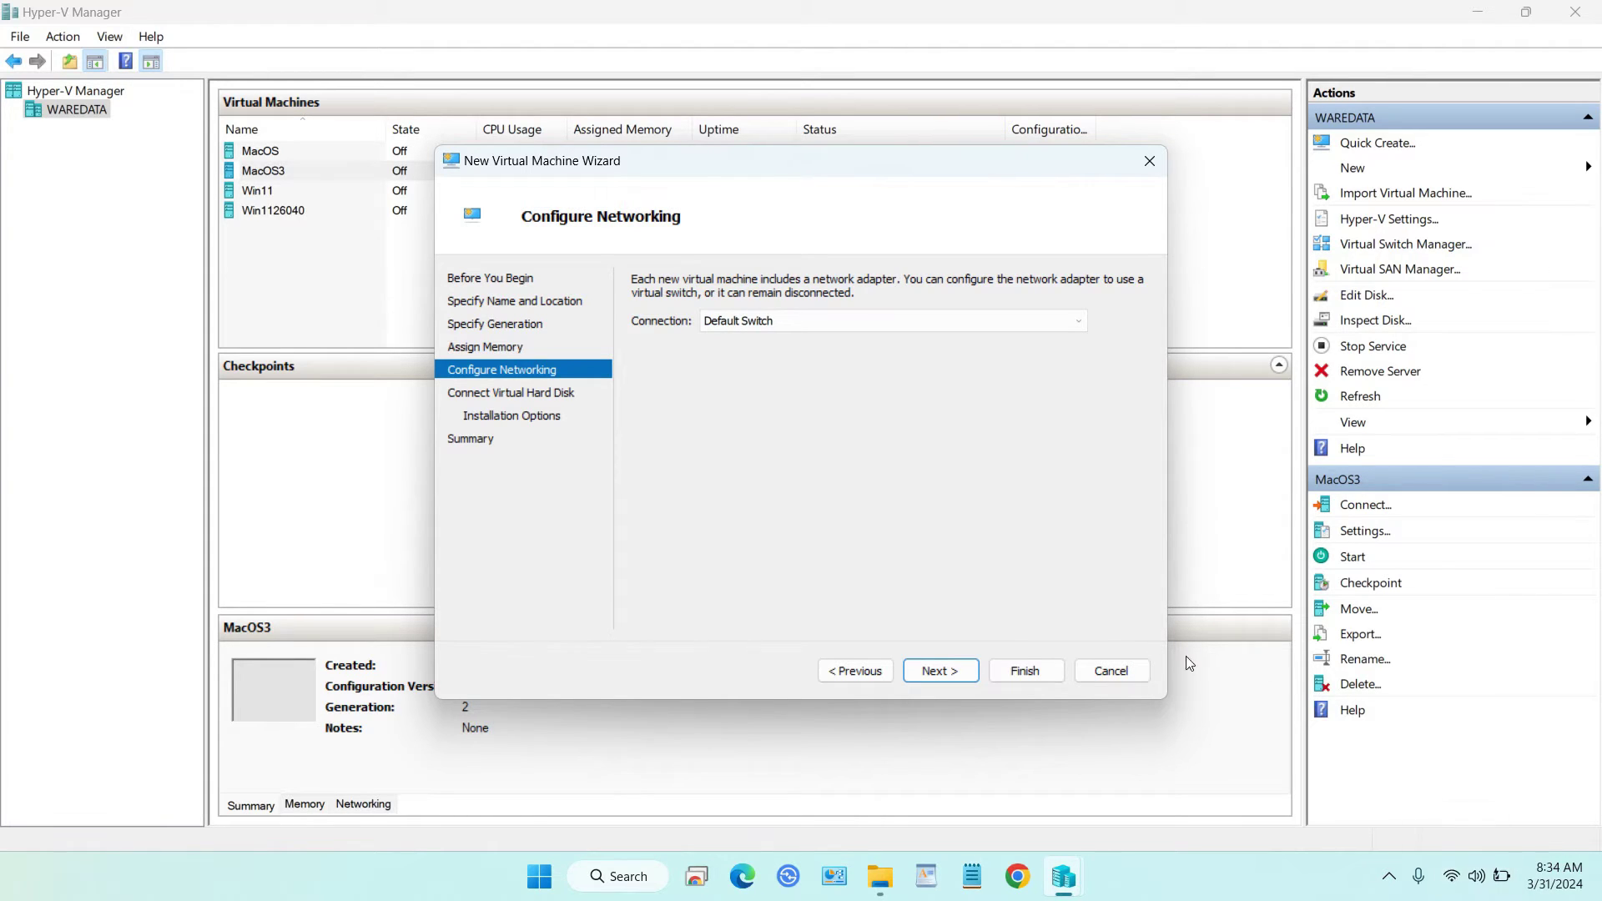
left_click(952, 670)
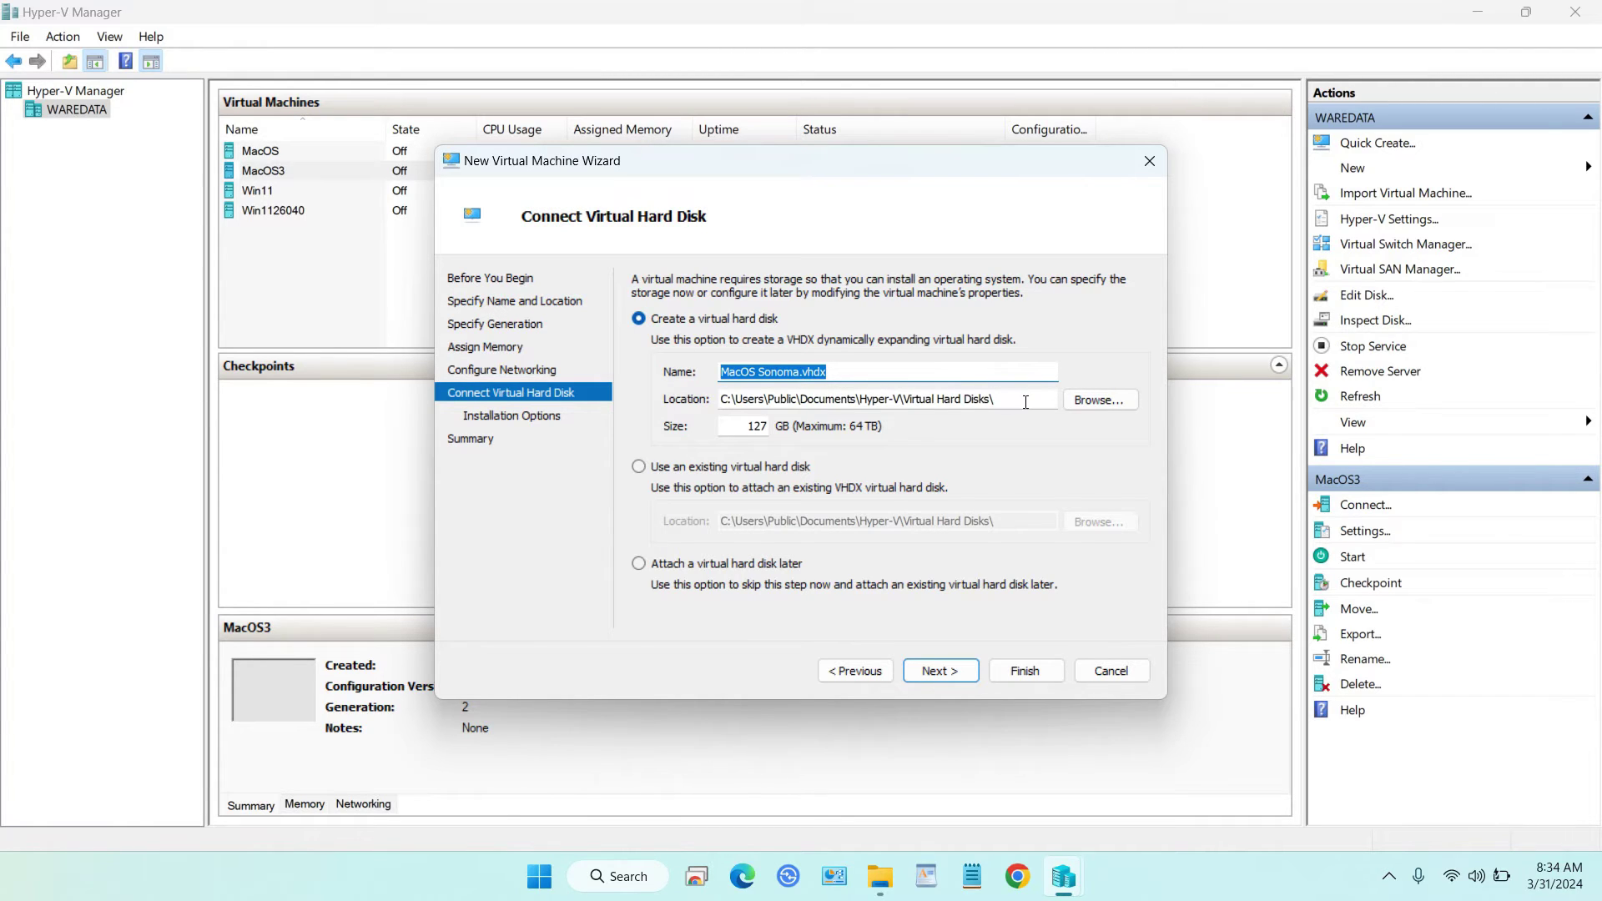
- Set the location of the new virtual hard disk to the C:\MacOS-Sonoma folder
left_click(1118, 403)
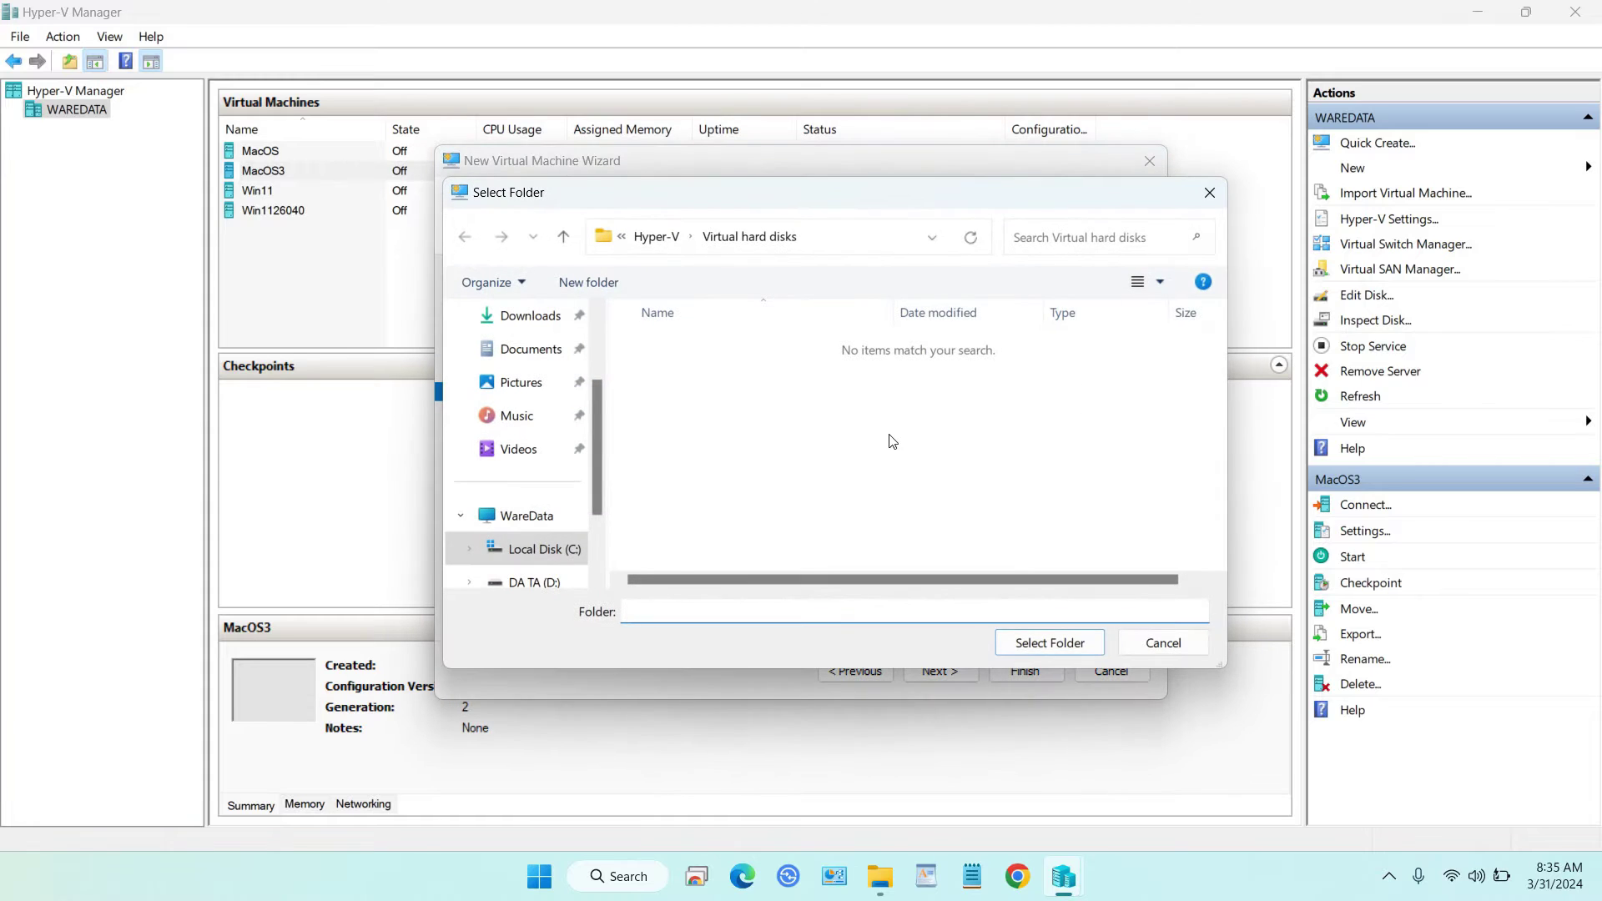
left_click(573, 548)
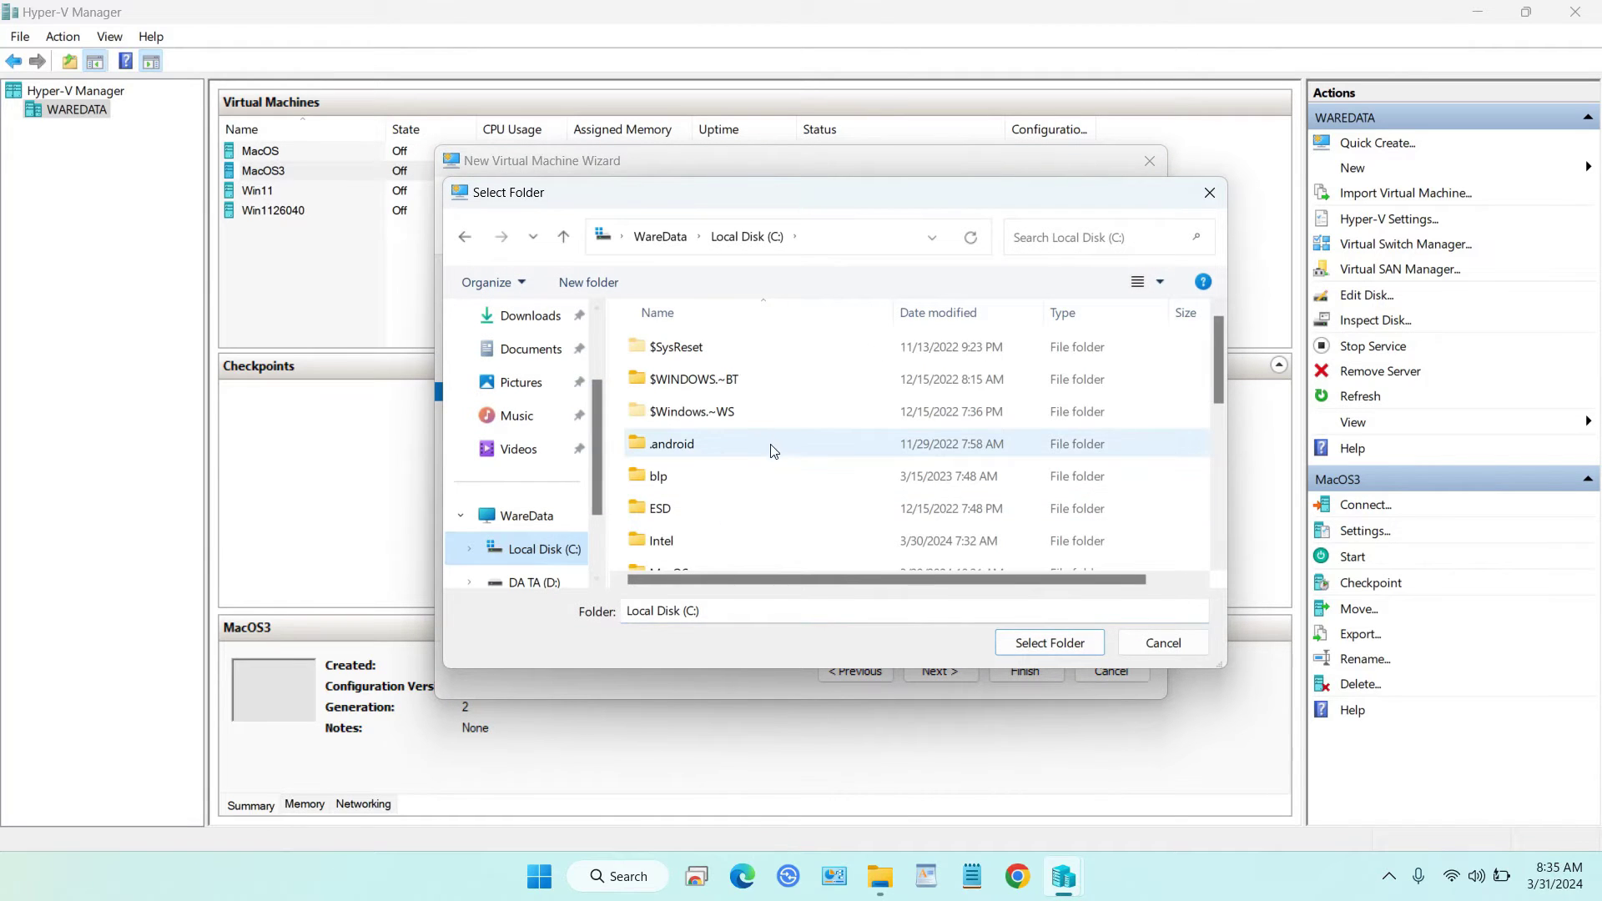
scroll(774, 451, "down", 3)
left_click(759, 373)
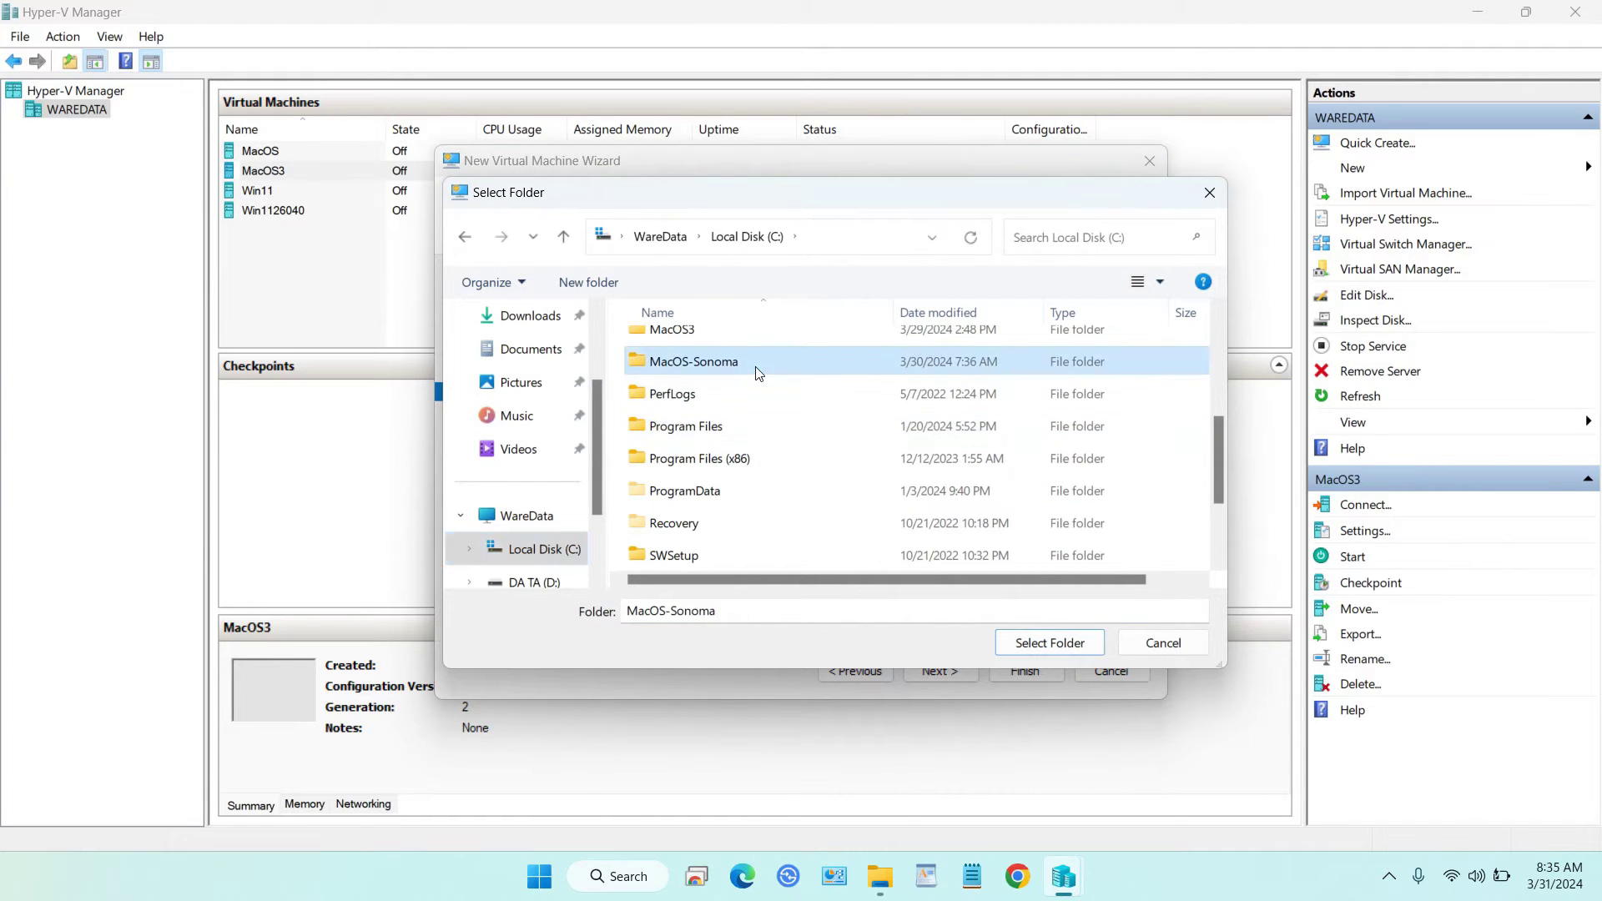
double_click(758, 373)
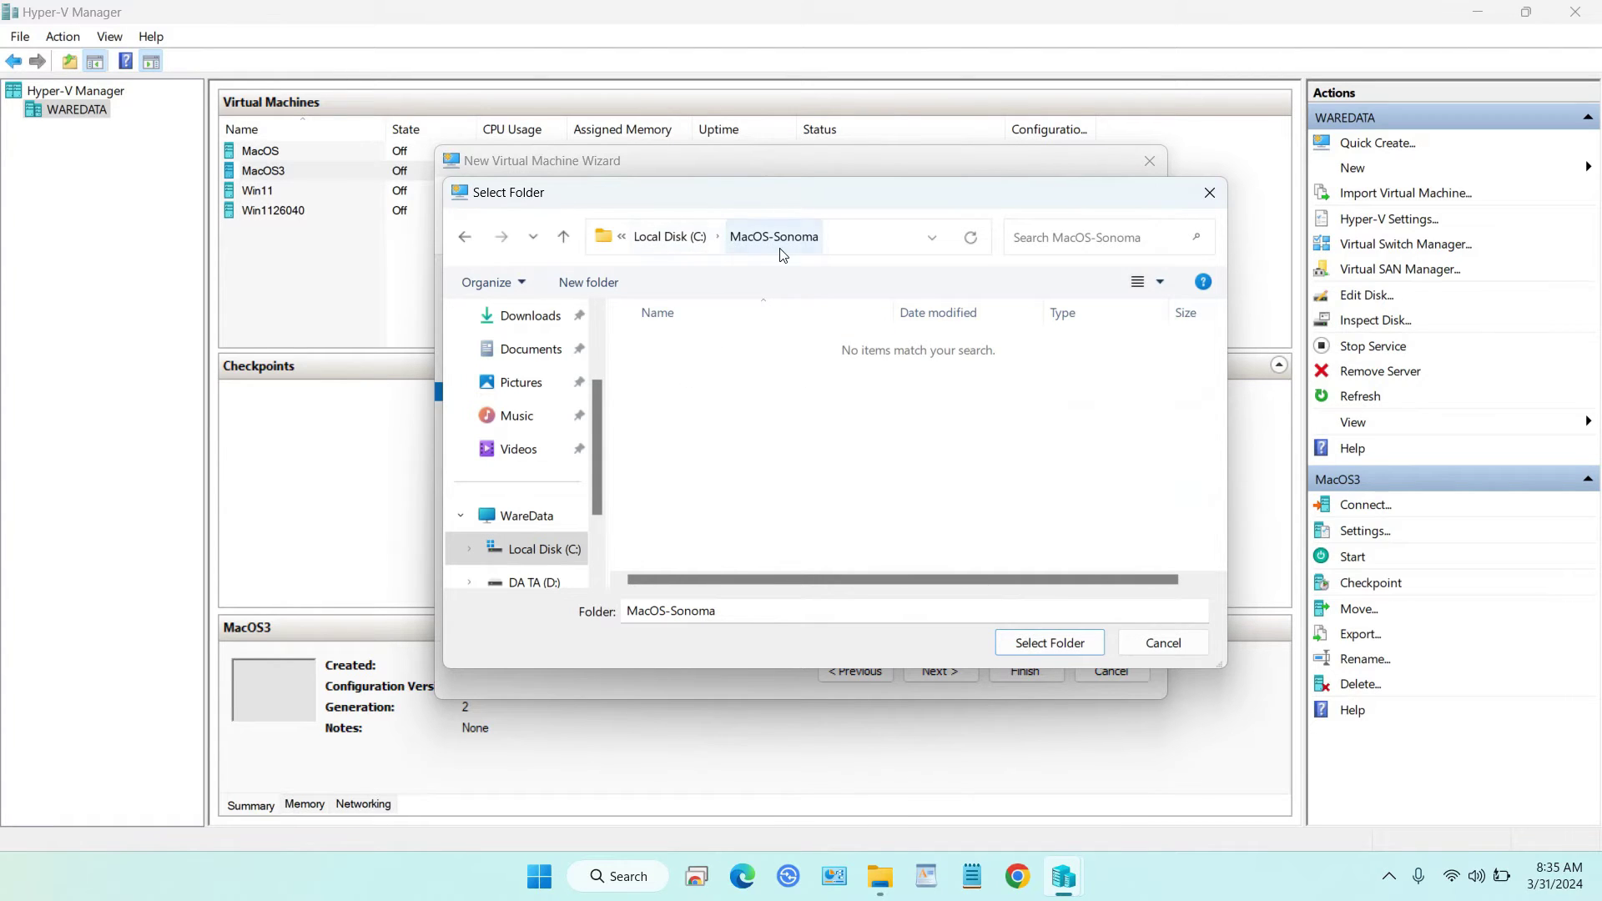
left_click(1043, 647)
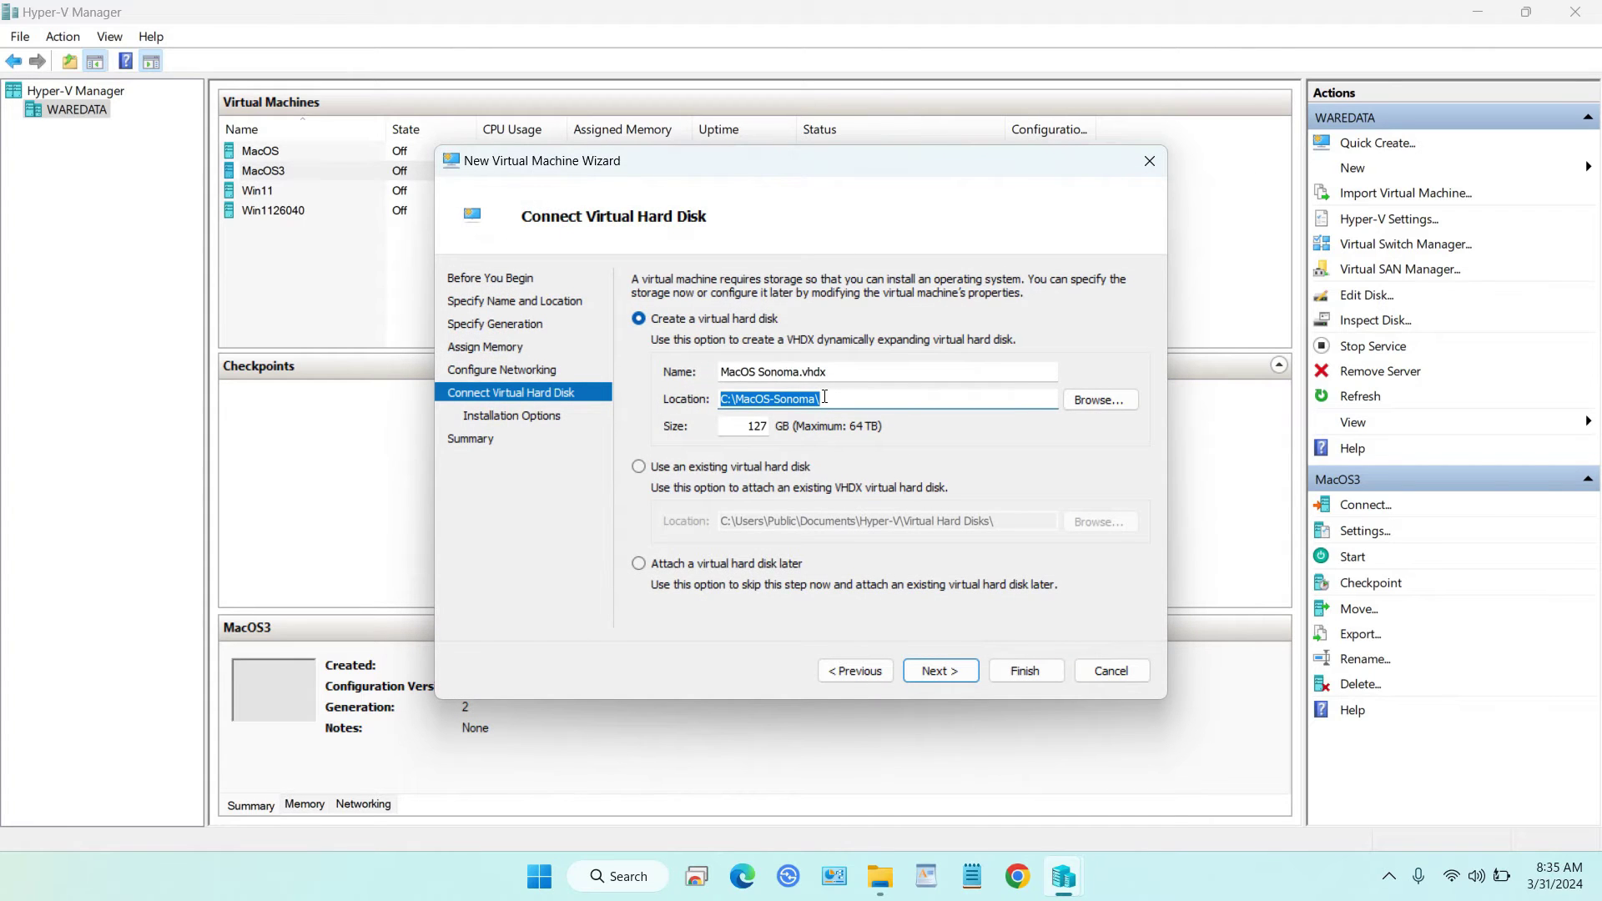
left_click(958, 669)
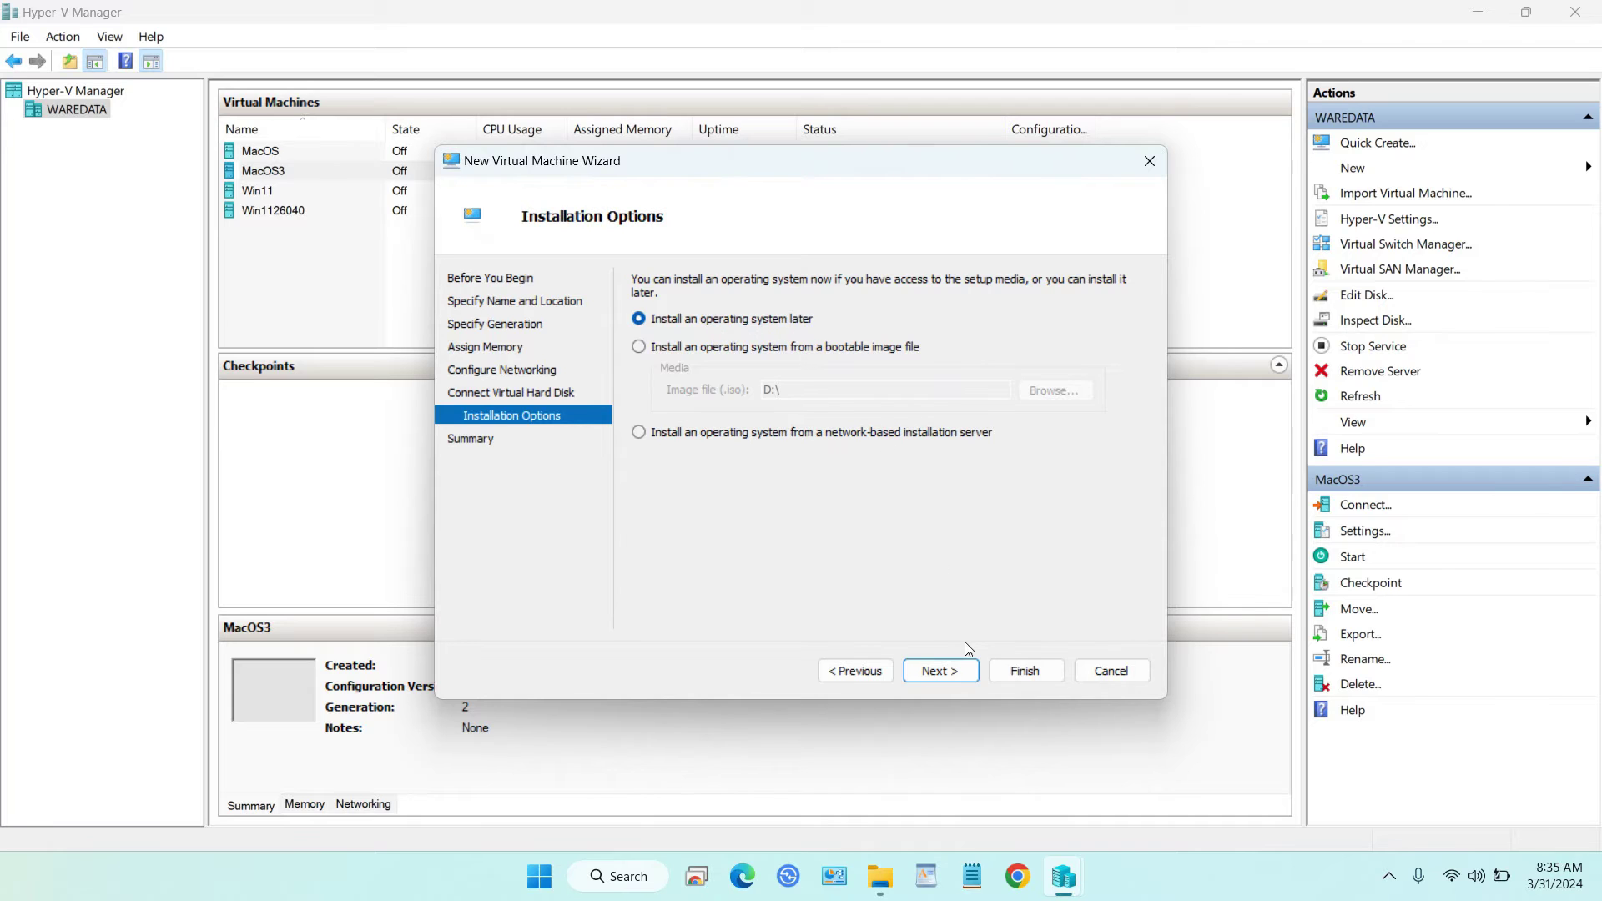
- Keep the option to install an operating system later and create the virtual machine
left_click(960, 672)
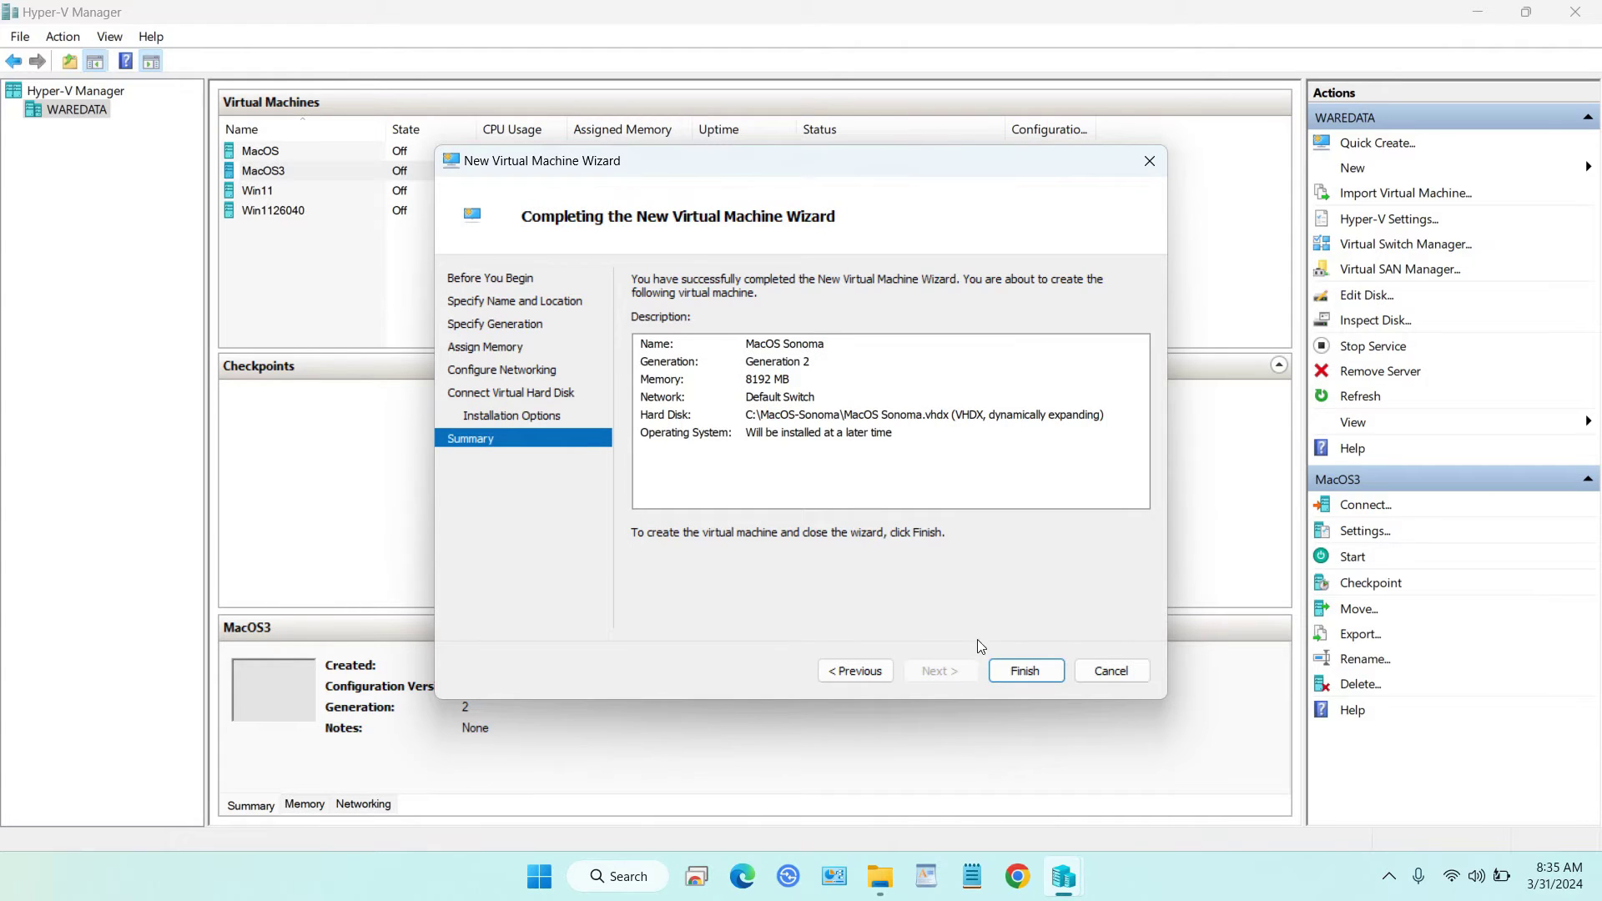
left_click(1025, 671)
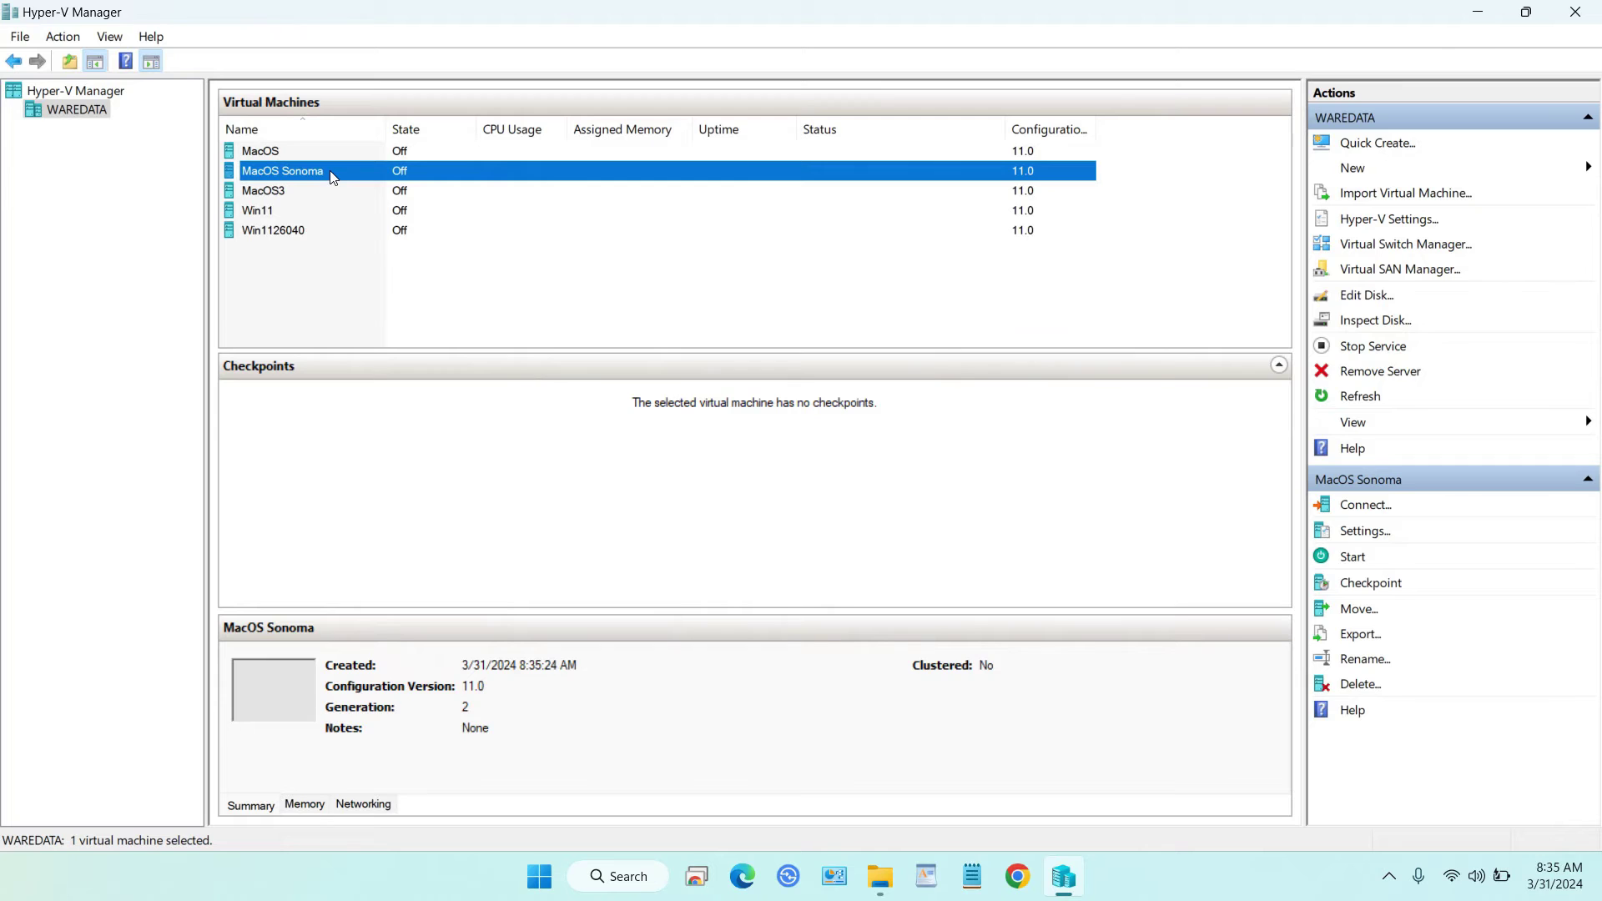
- Add a second hard drive to the SCSI controller in the MacOS Sonoma virtual machine's settings
left_click(1368, 532)
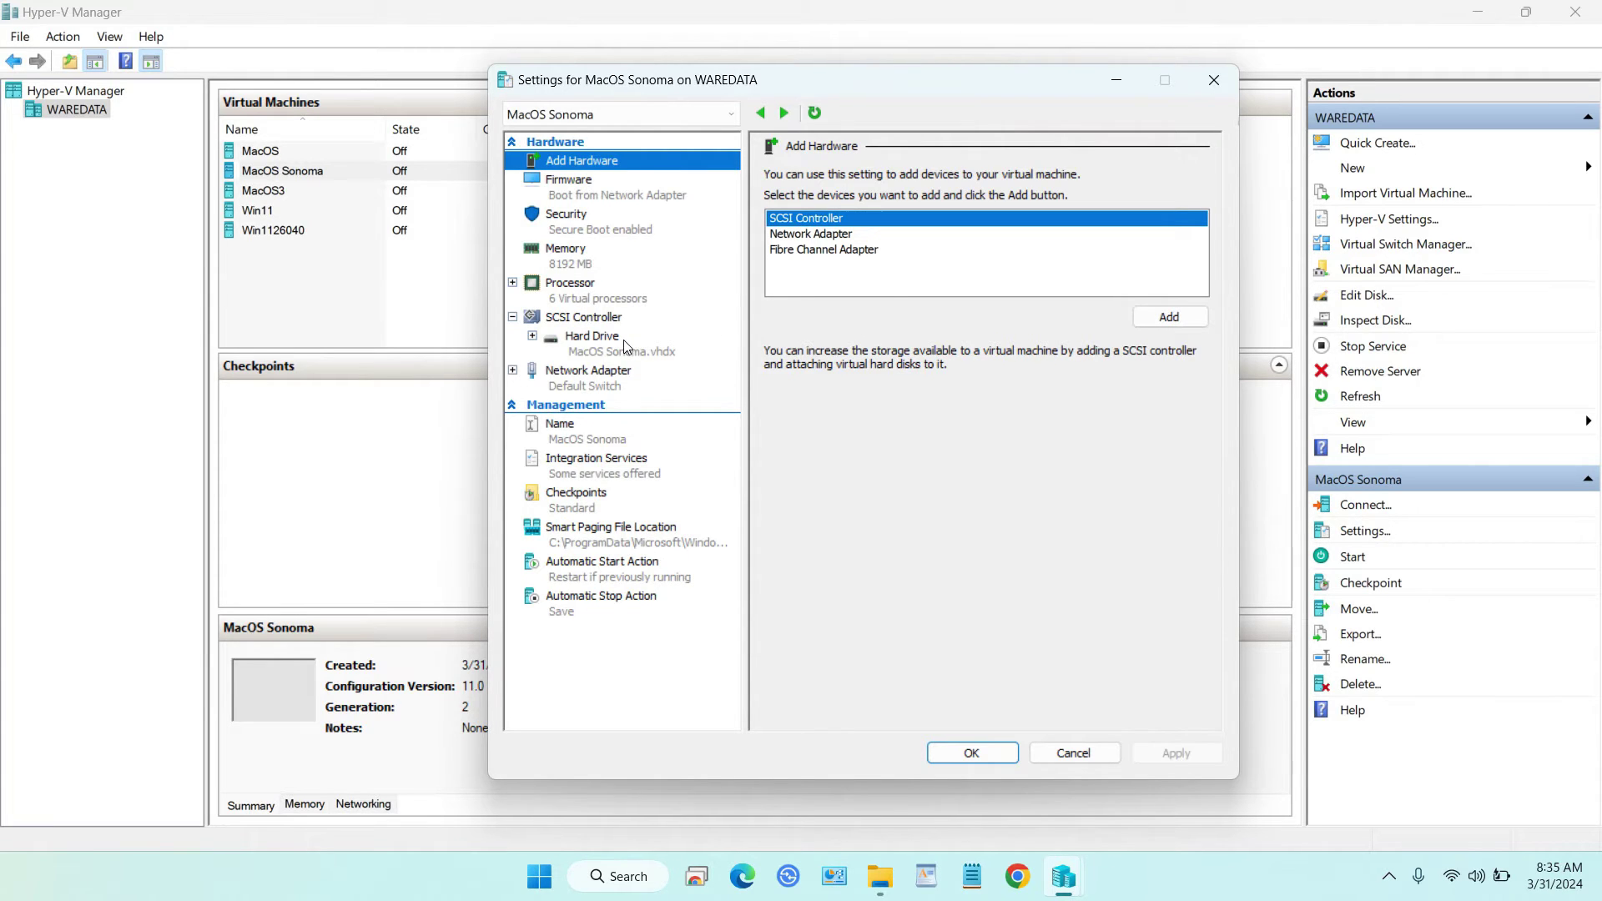
left_click(600, 323)
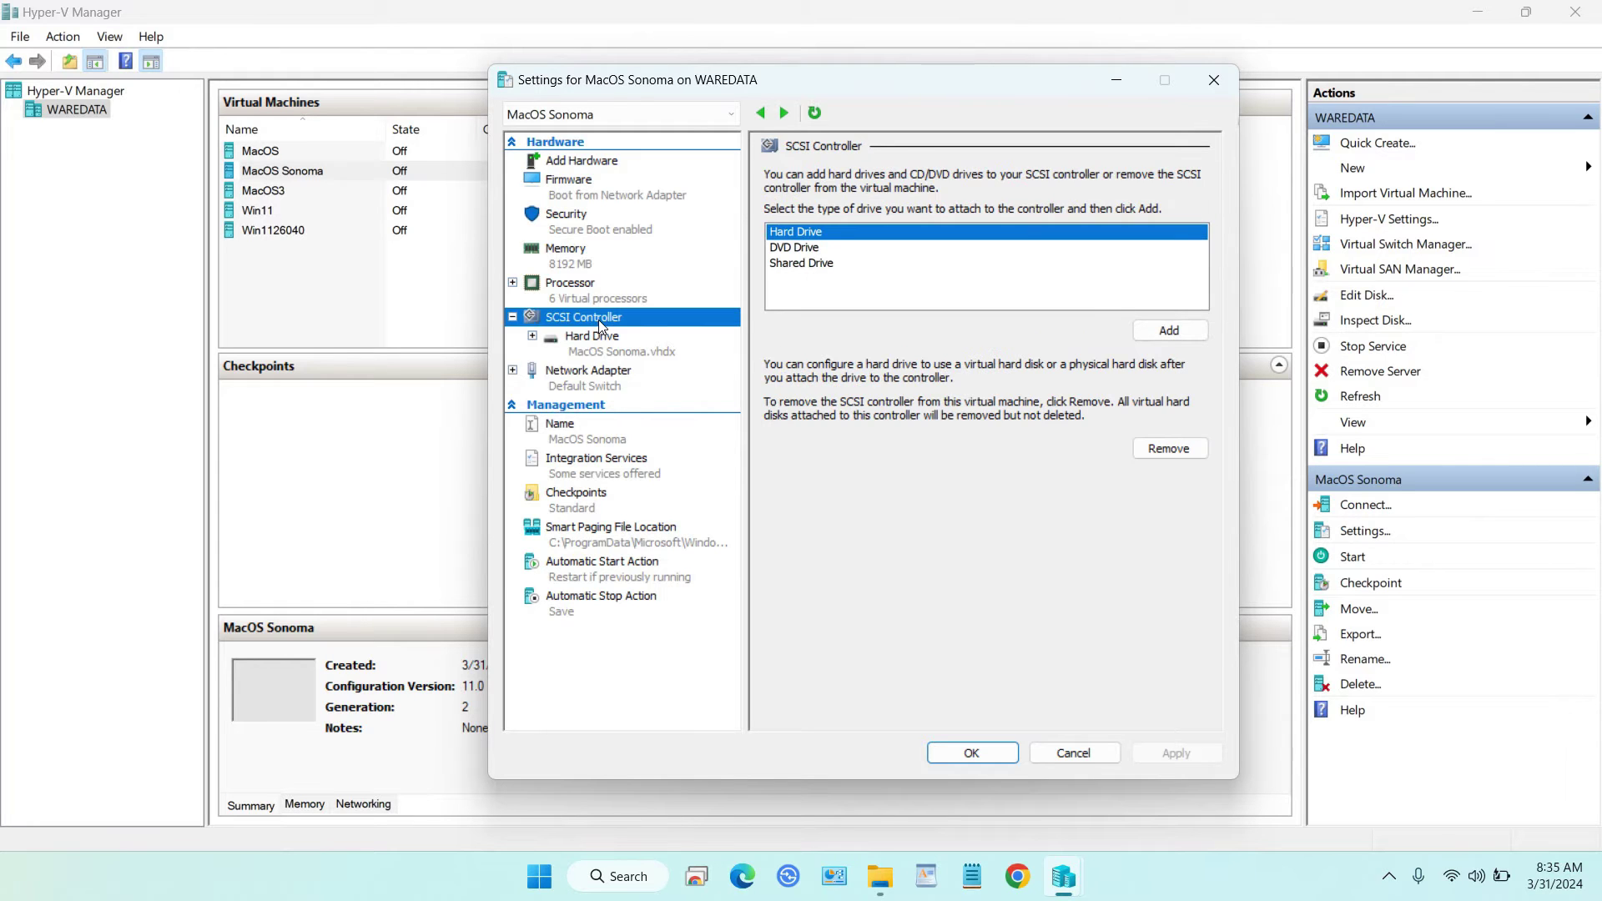
left_click(1157, 334)
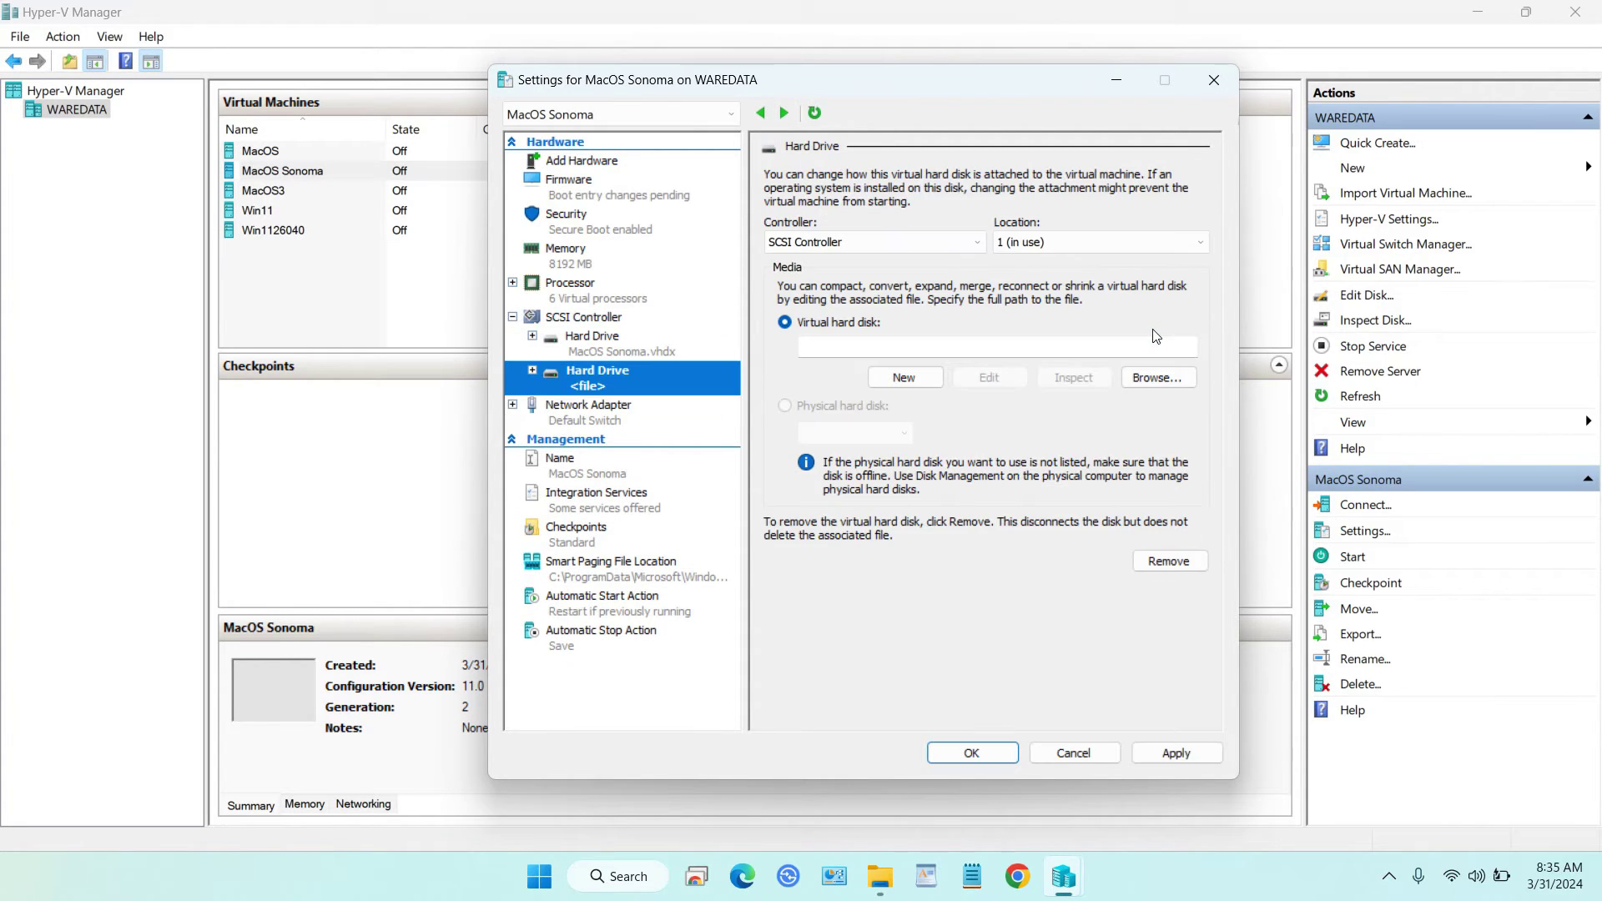
- Attach waredatacom.vhdx from the C:\MacOS-Sonoma folder as the virtual hard disk of the second hard drive and apply the change
left_click(1163, 377)
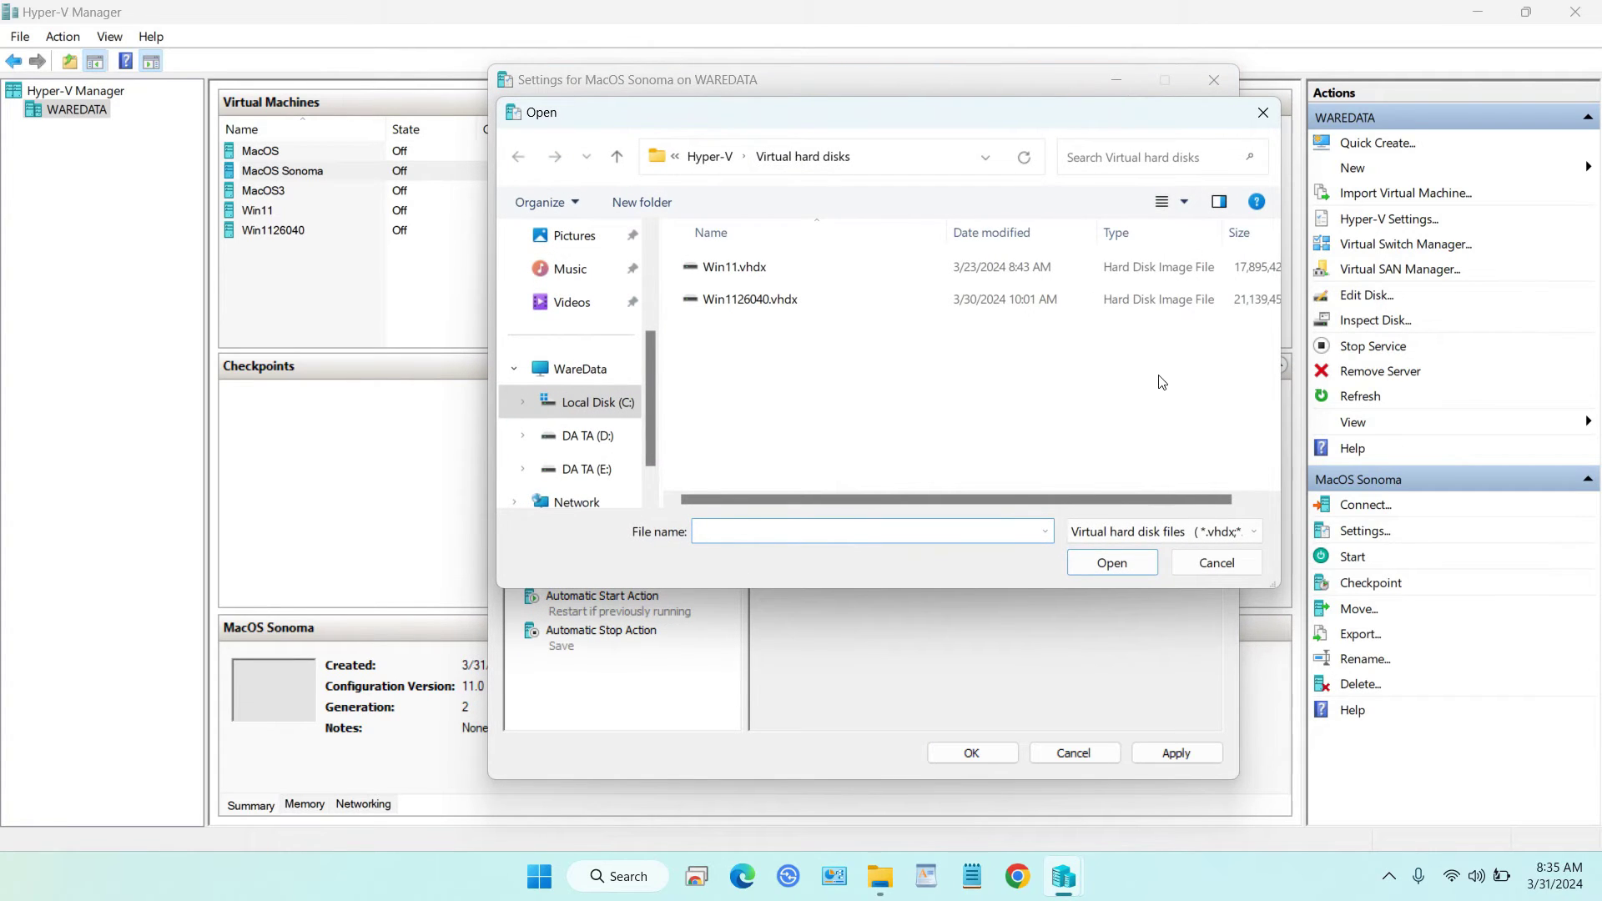
left_click(592, 402)
scroll(822, 367, "down", 3)
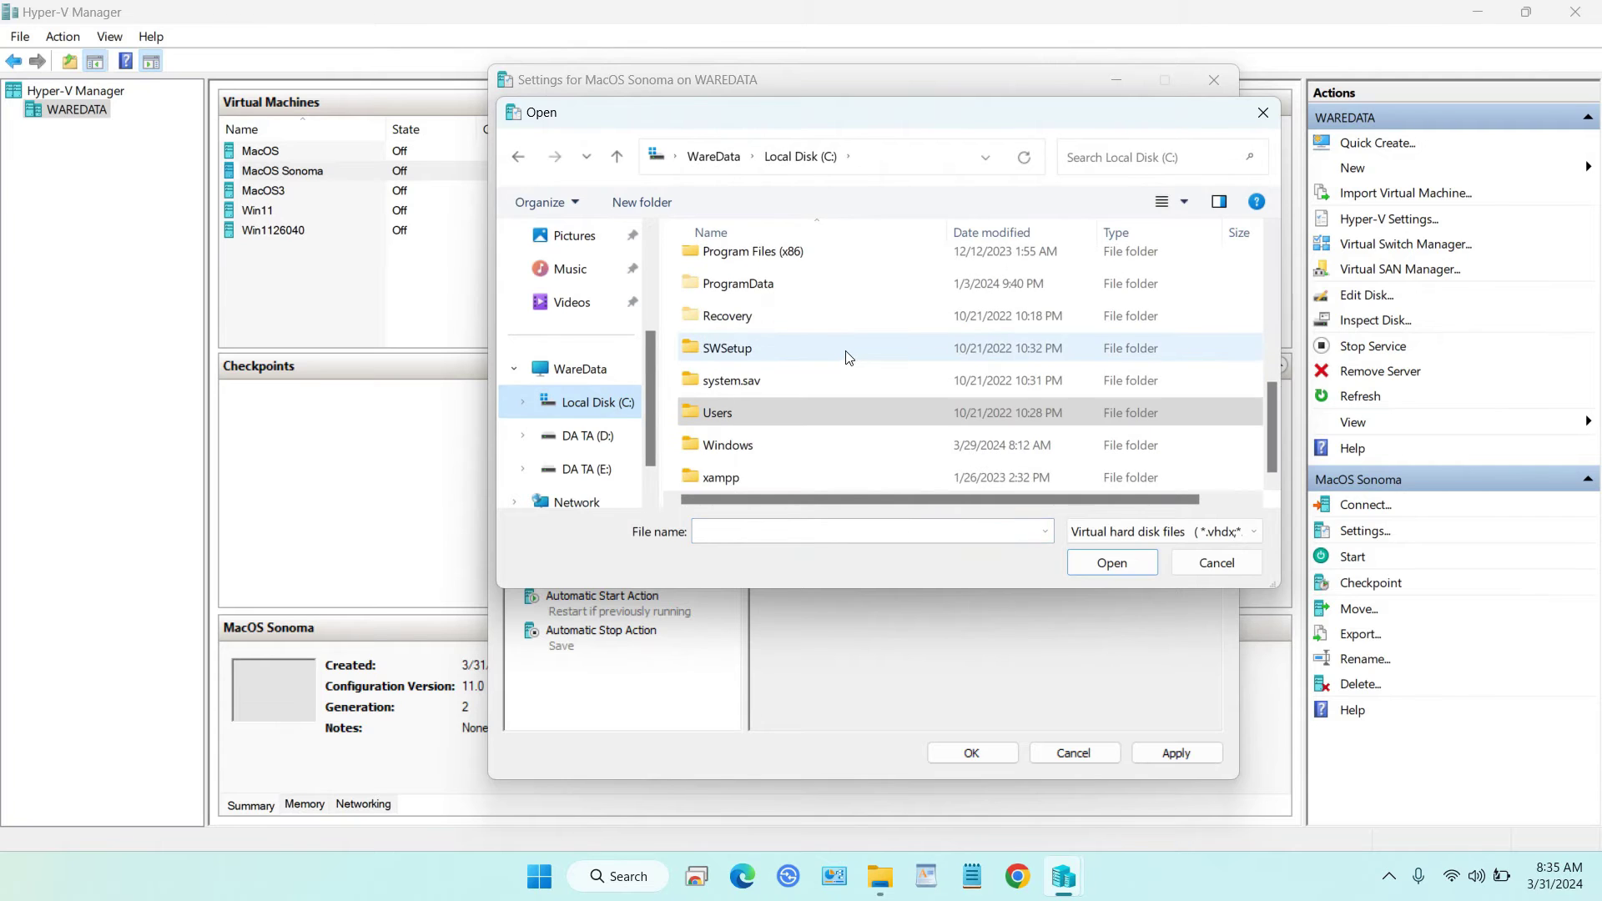
scroll(847, 354, "up", 3)
double_click(833, 422)
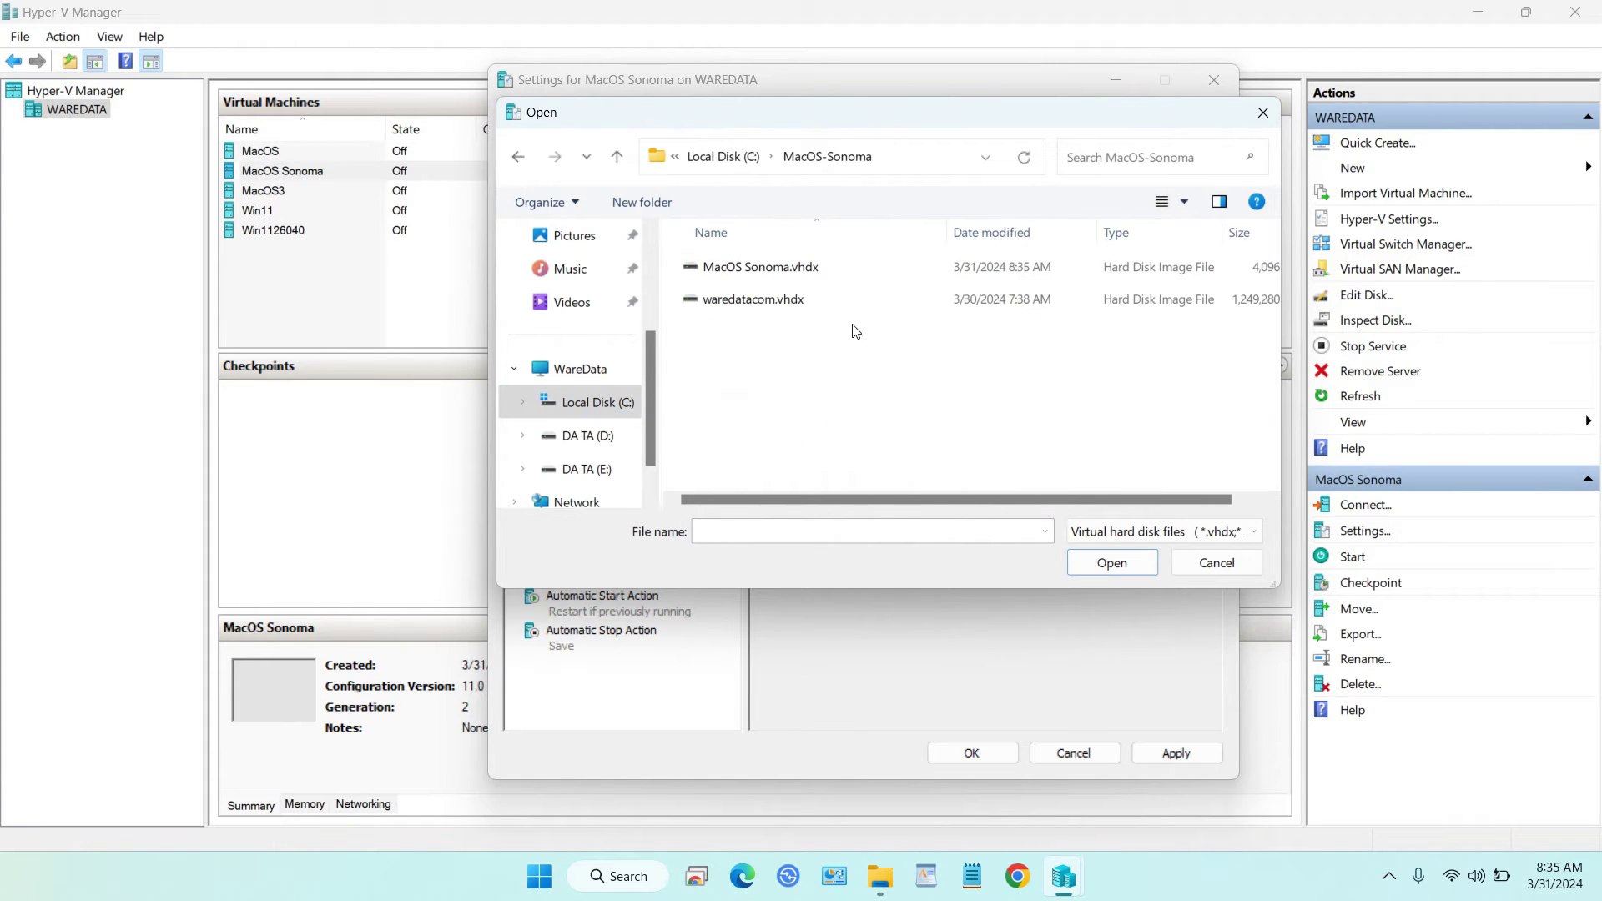
left_click(838, 267)
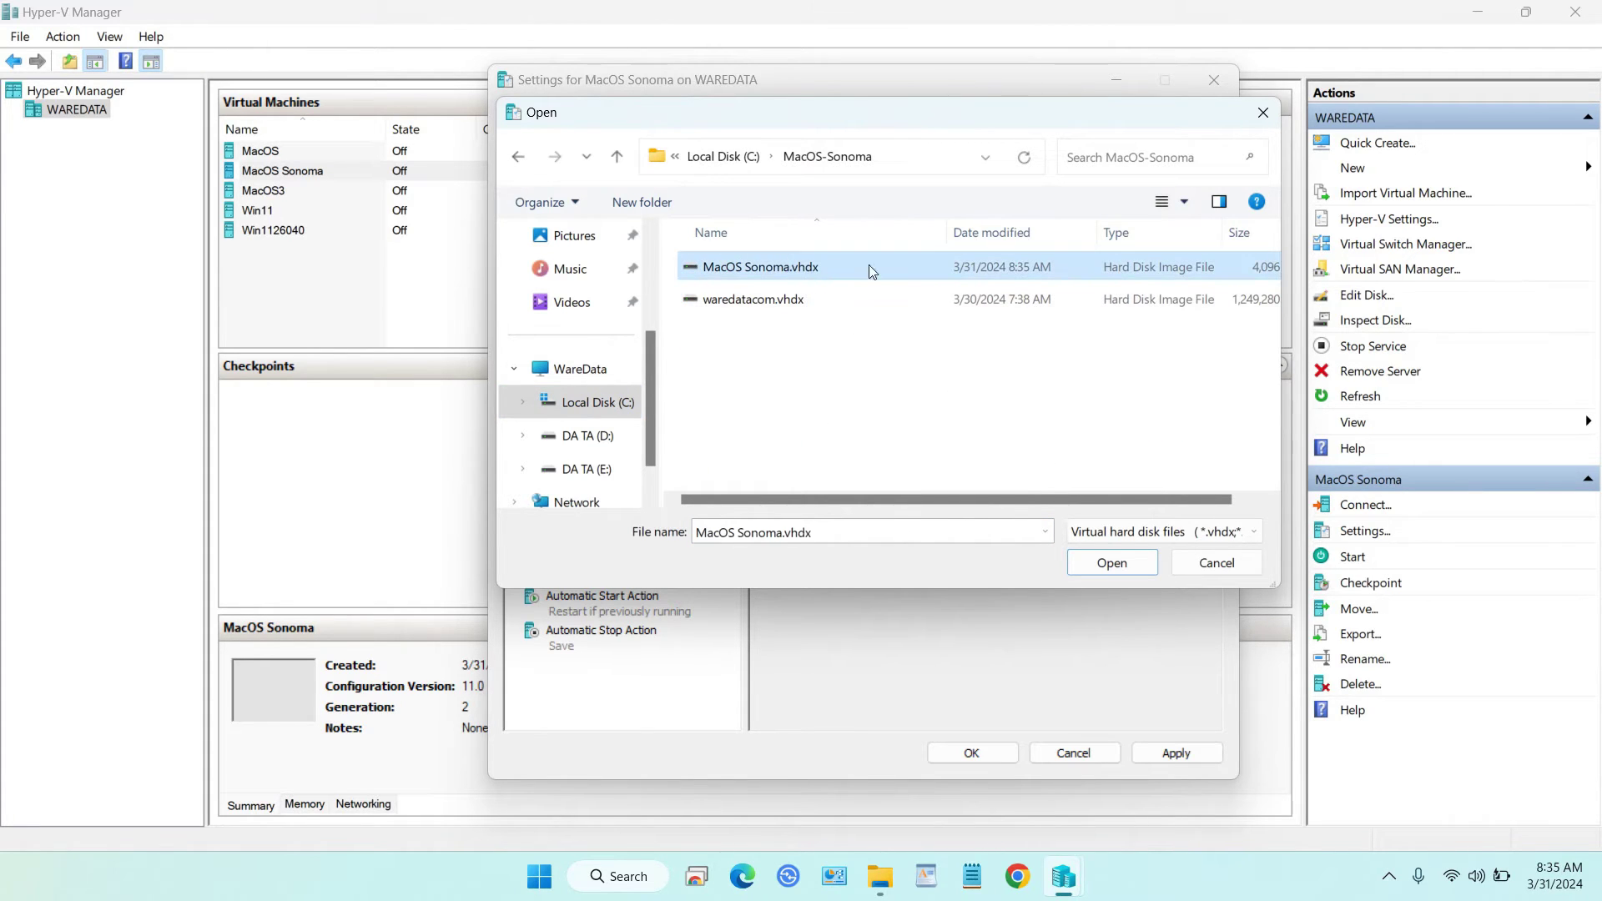
left_click(824, 305)
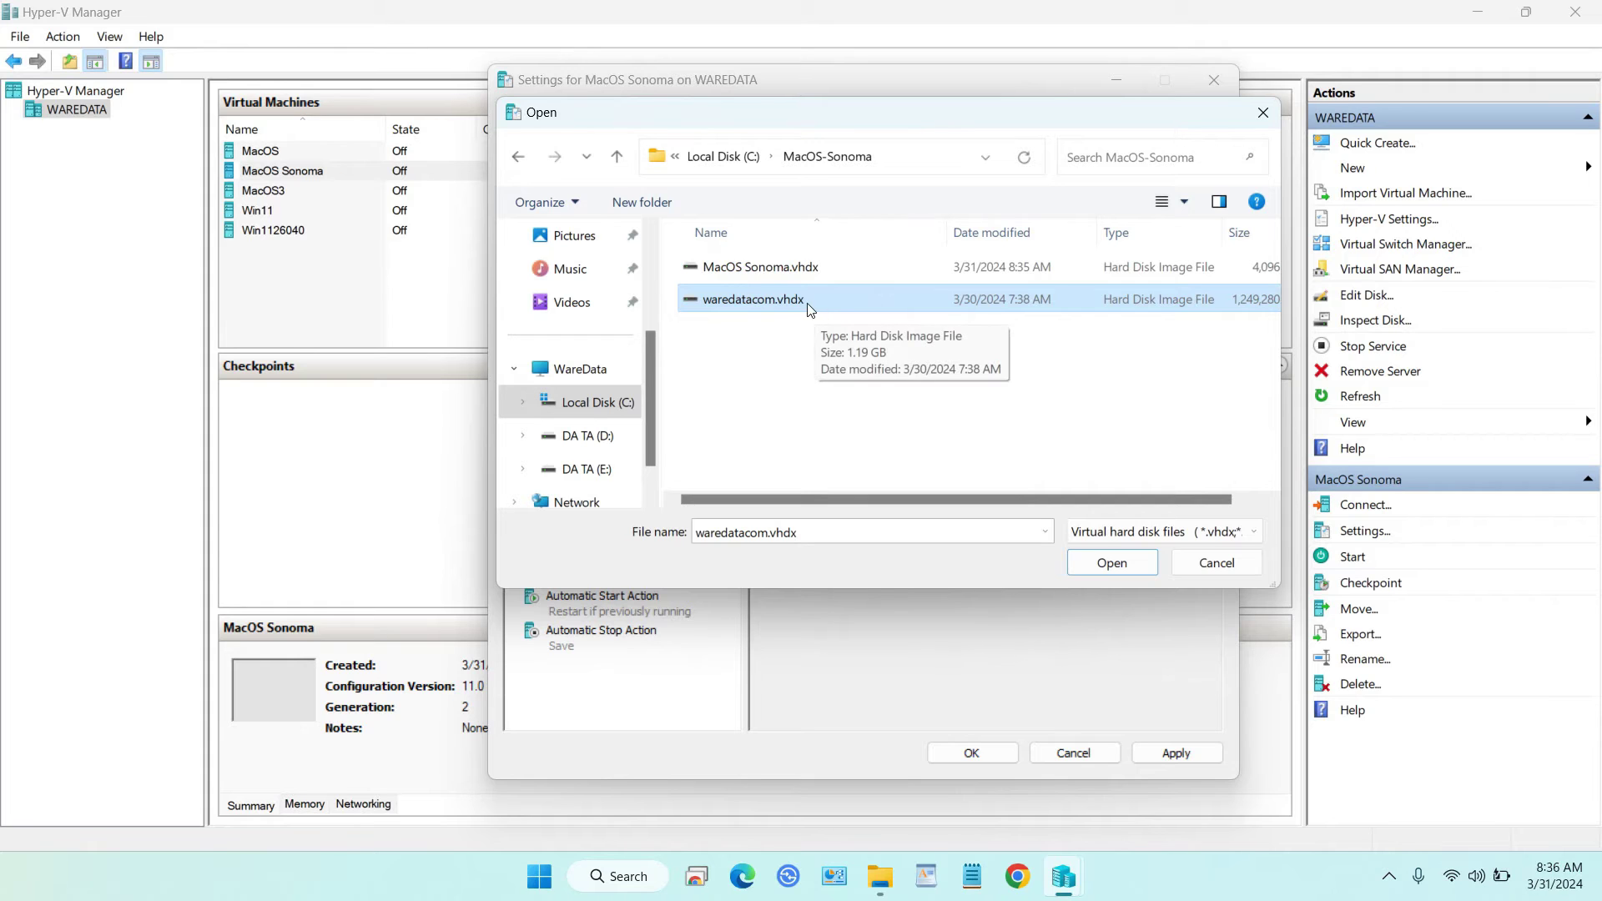
left_click(1083, 564)
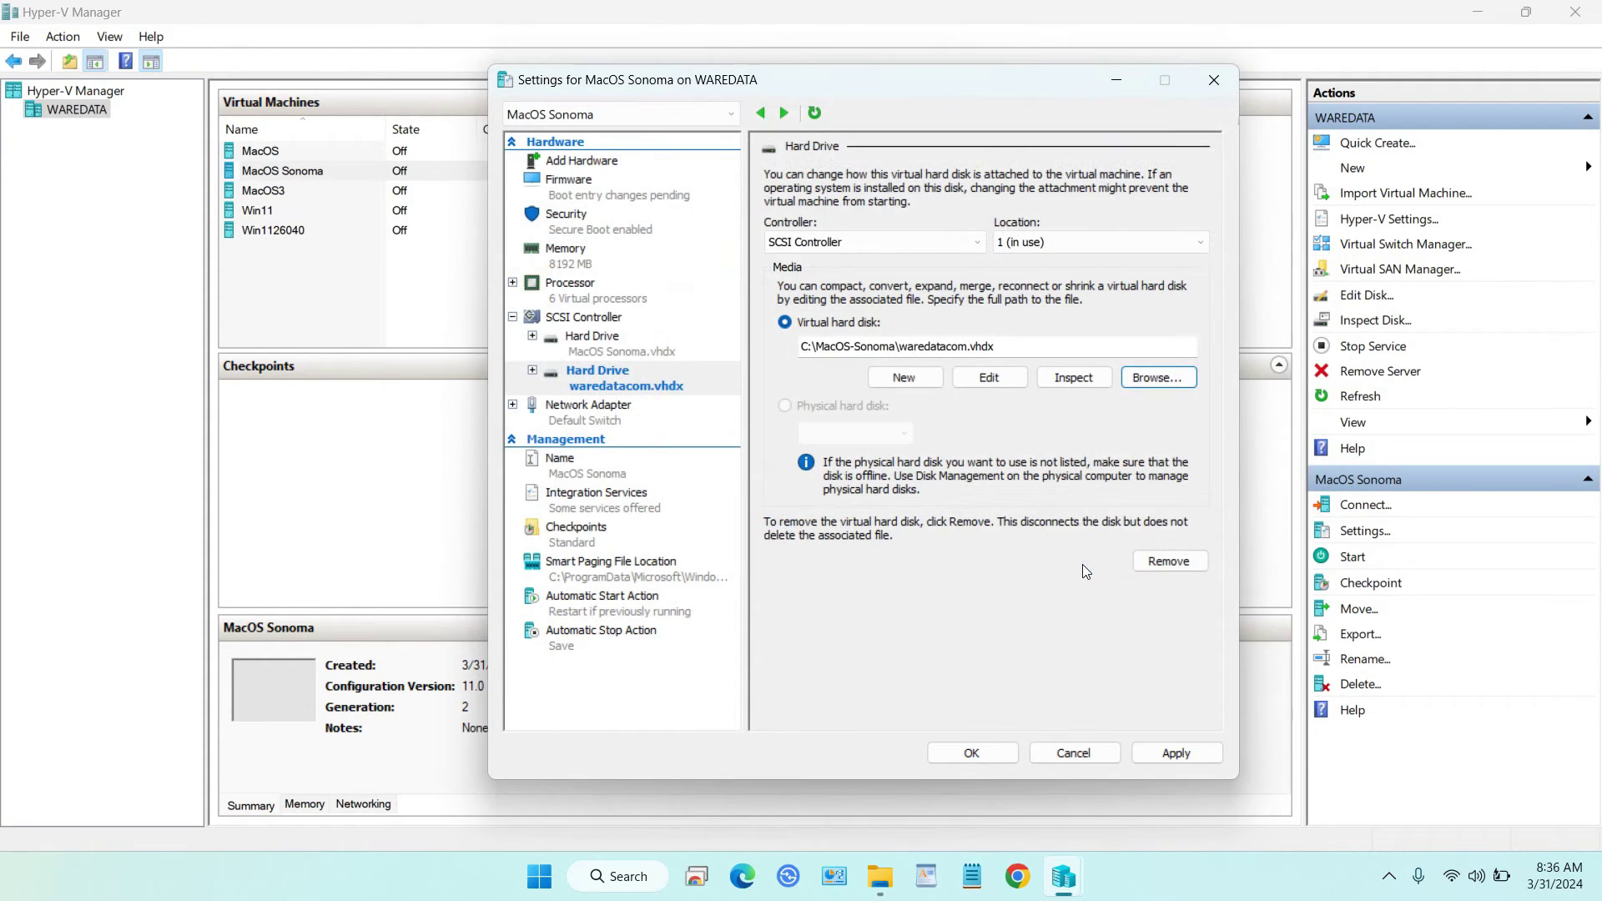
left_click(1186, 753)
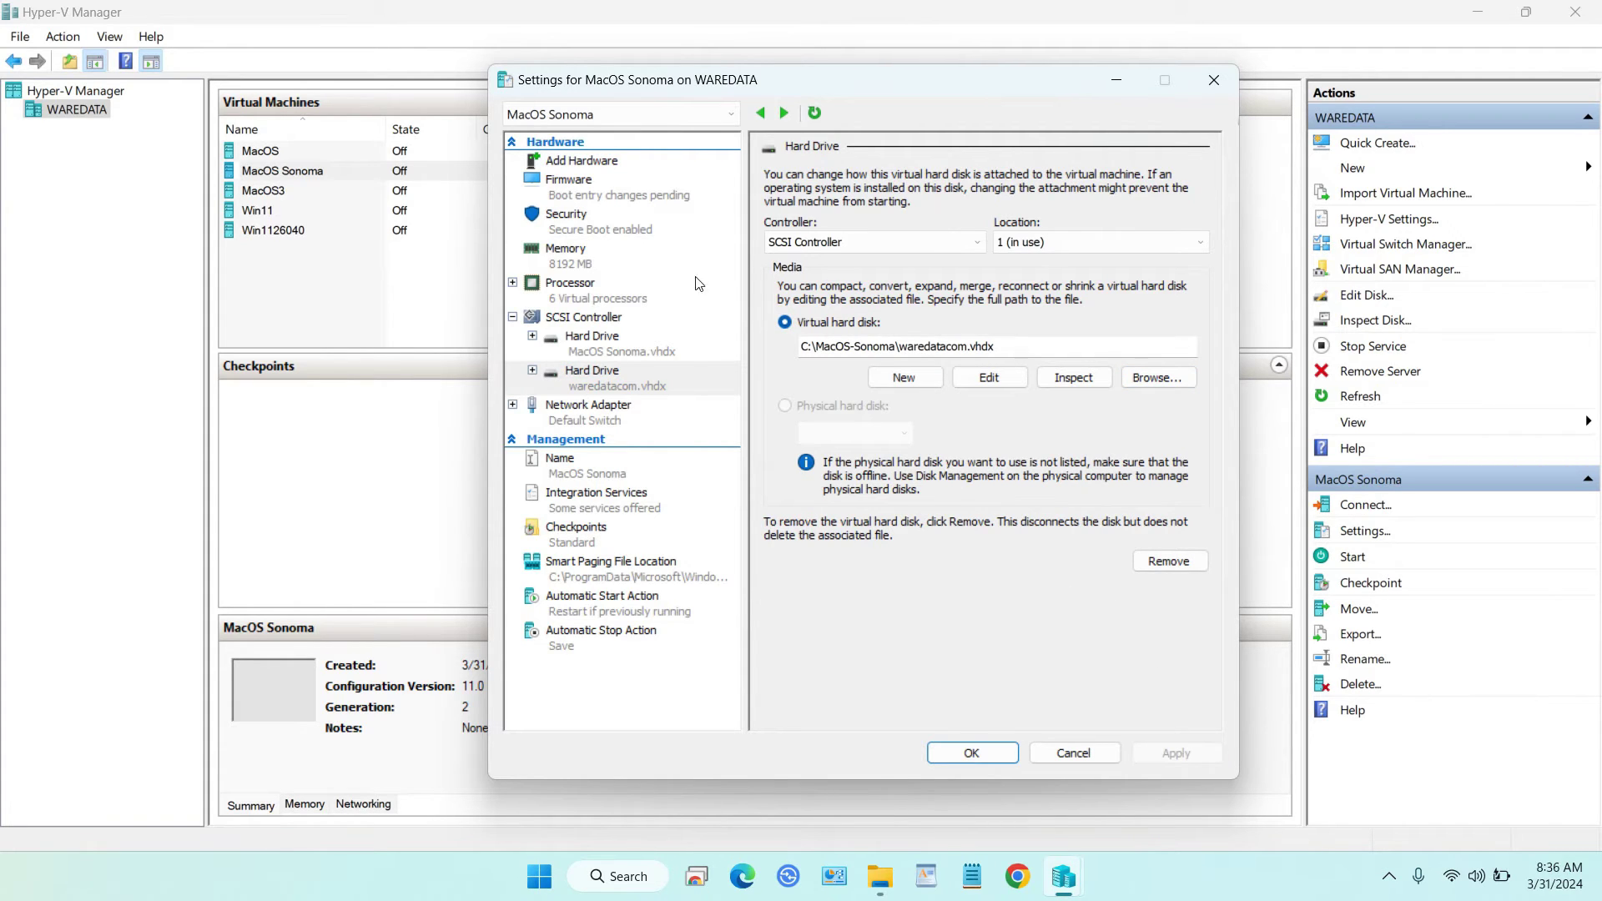
- Reorder the firmware boot entries to waredatacom.vhdx first, MacOS Sonoma.vhdx second and the network adapter last, and apply the order
left_click(581, 196)
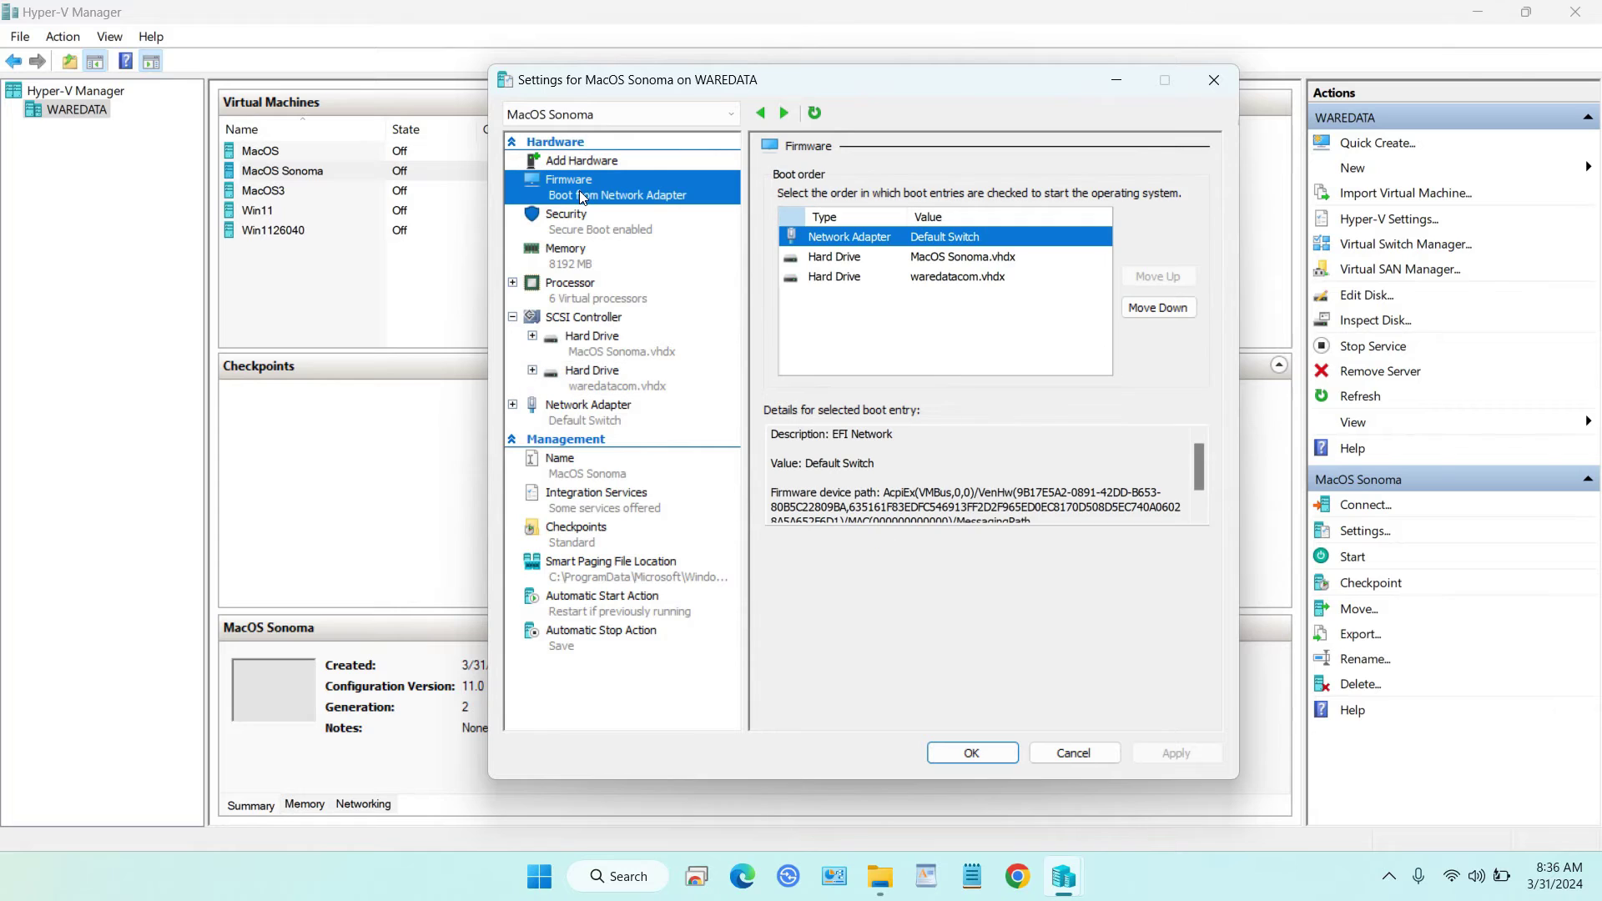
left_click(938, 281)
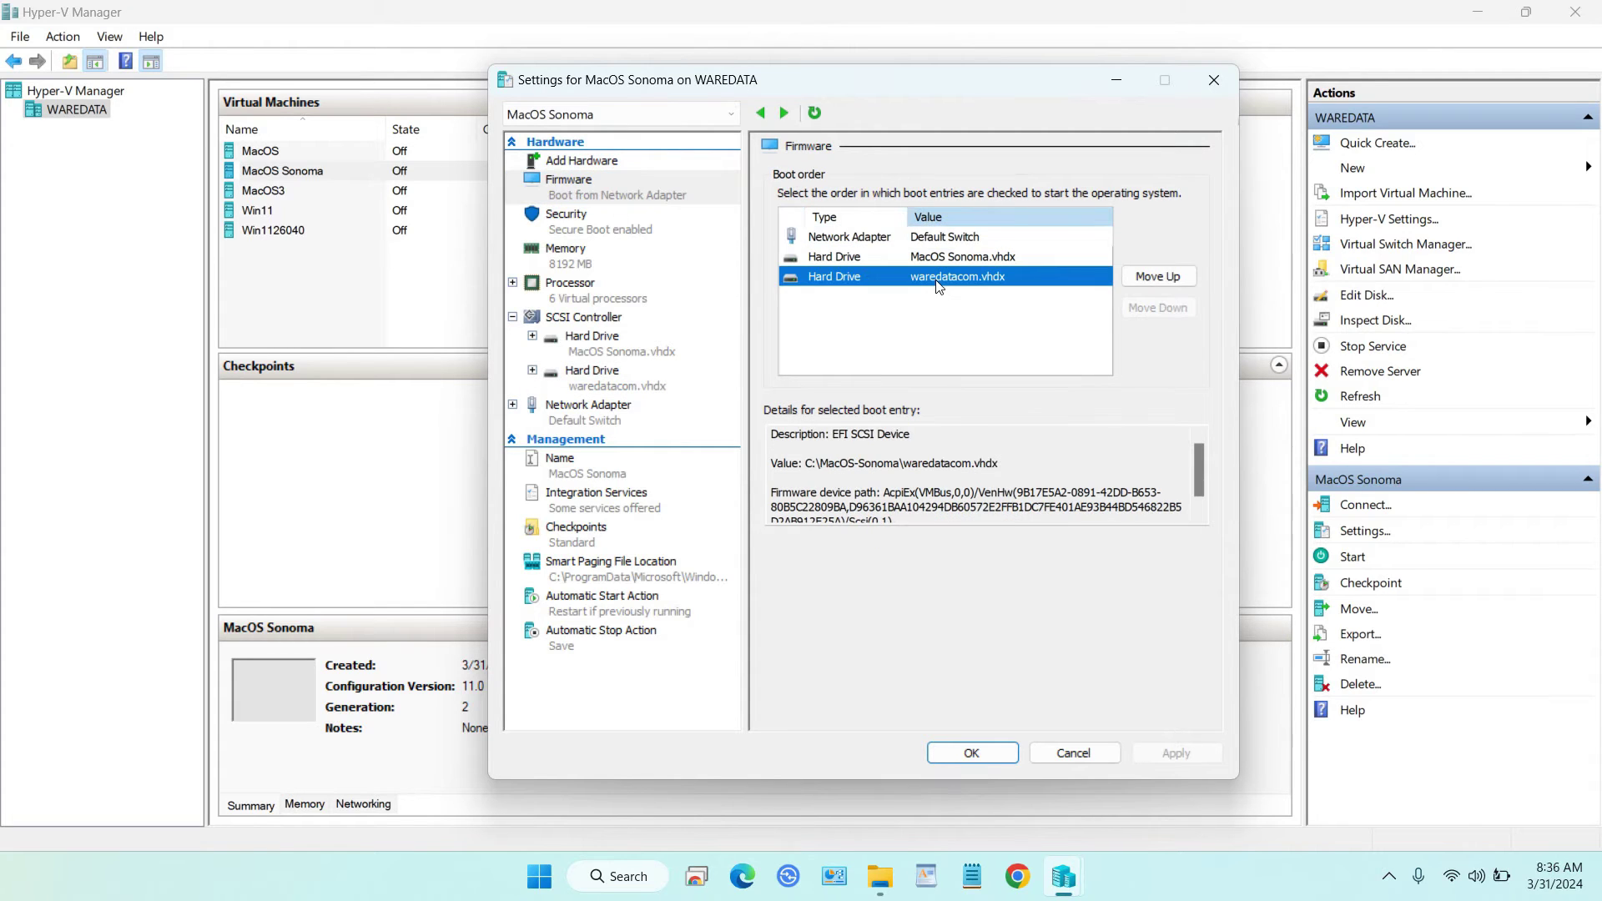
left_click(1157, 277)
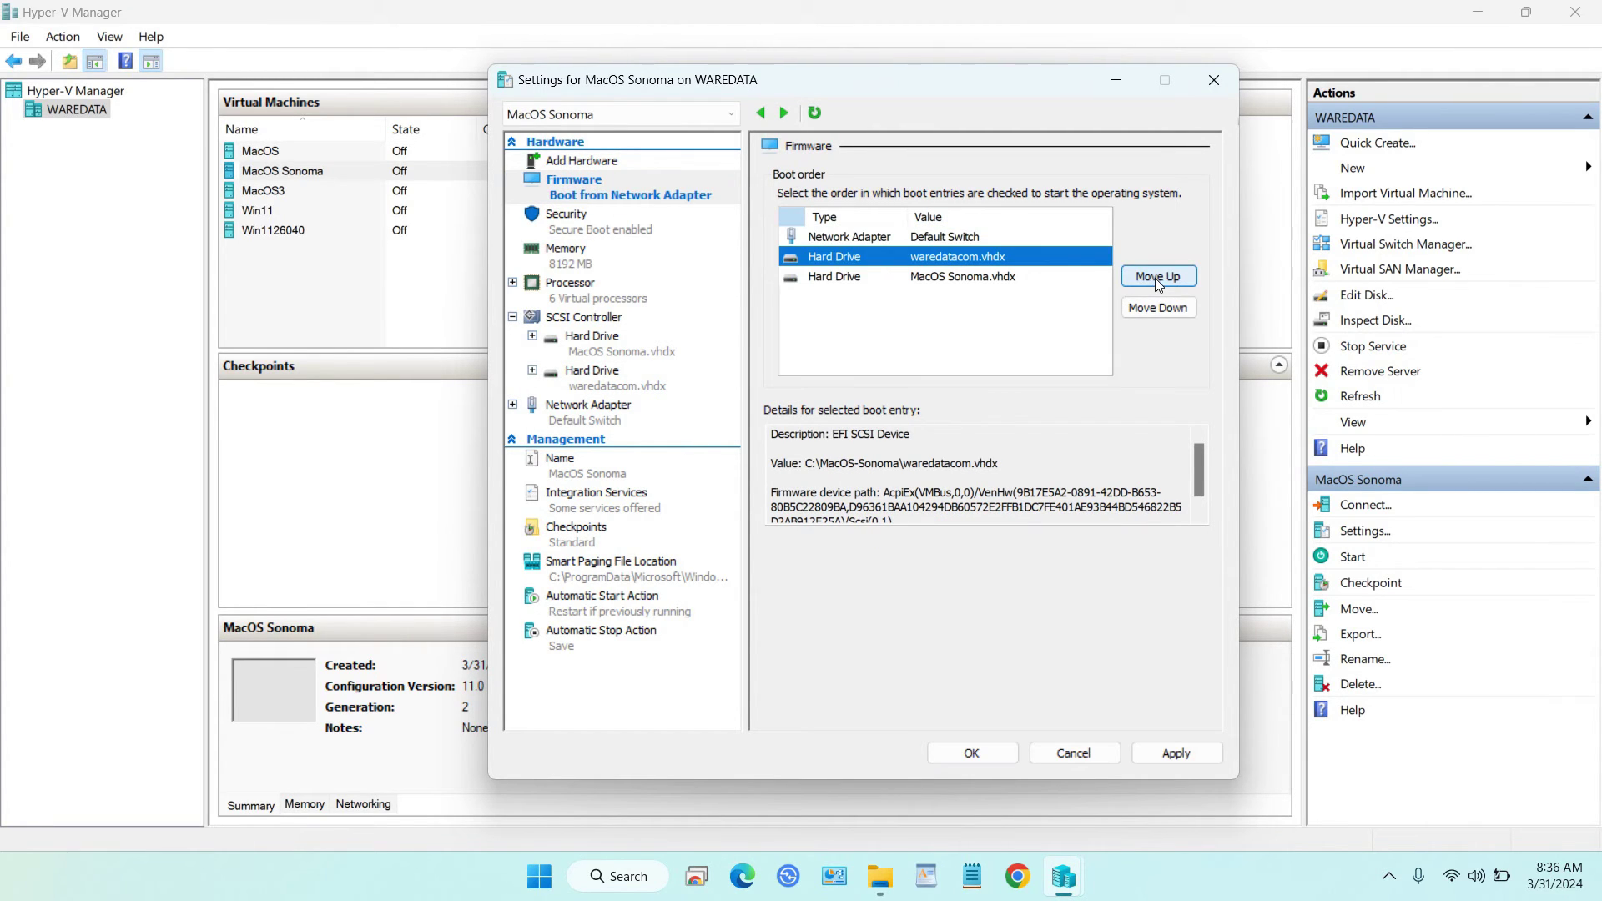
left_click(1155, 278)
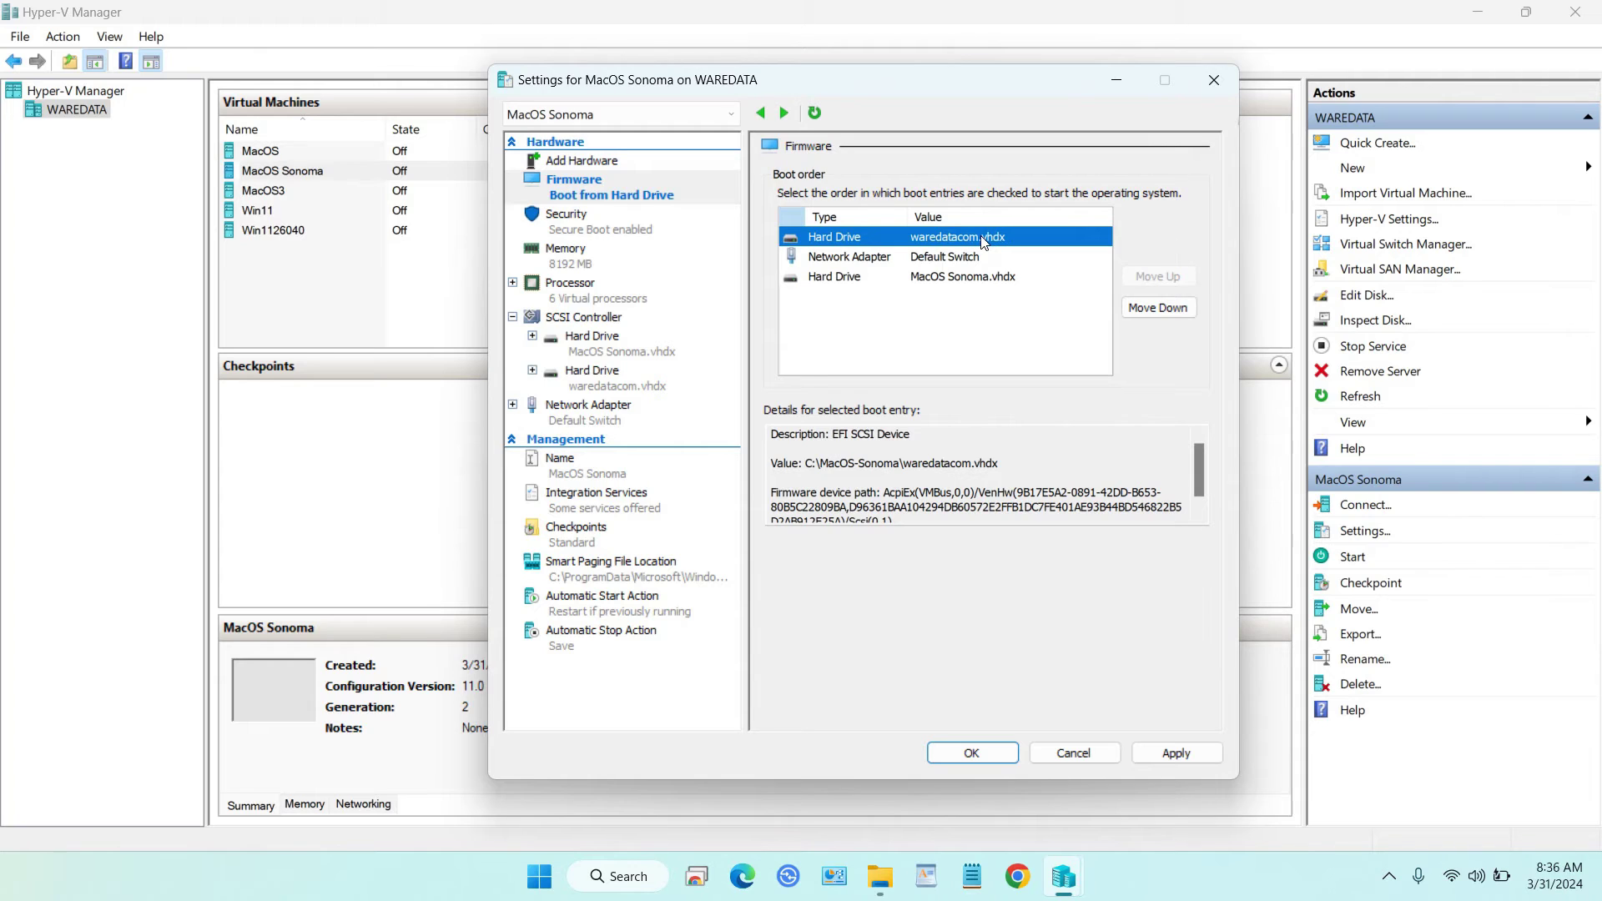
left_click(985, 281)
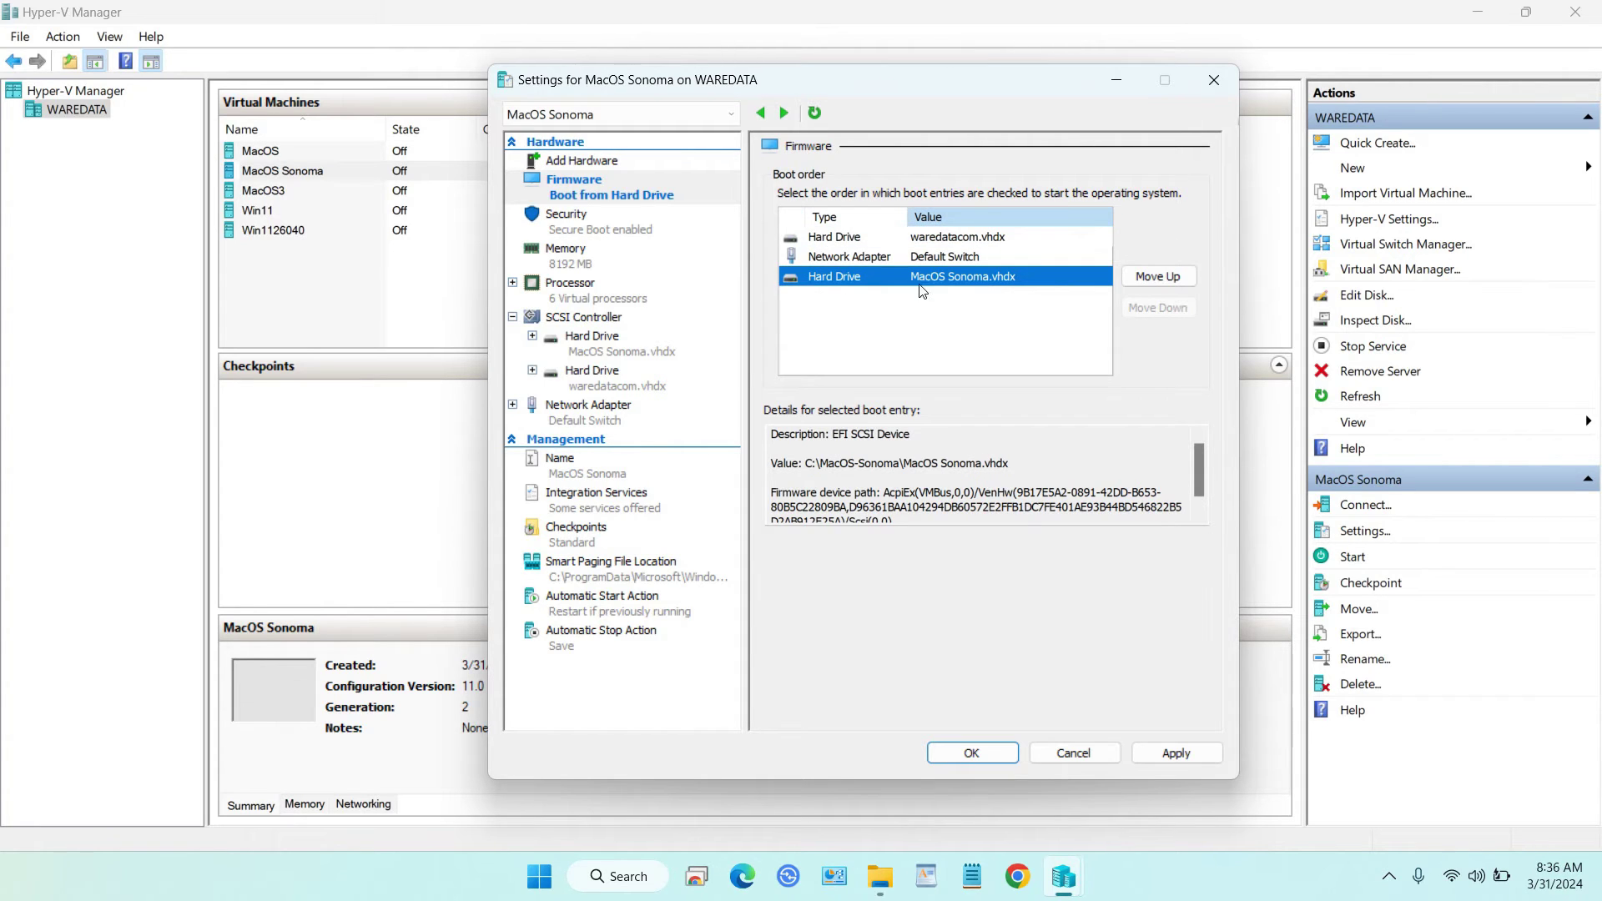
left_click(1154, 275)
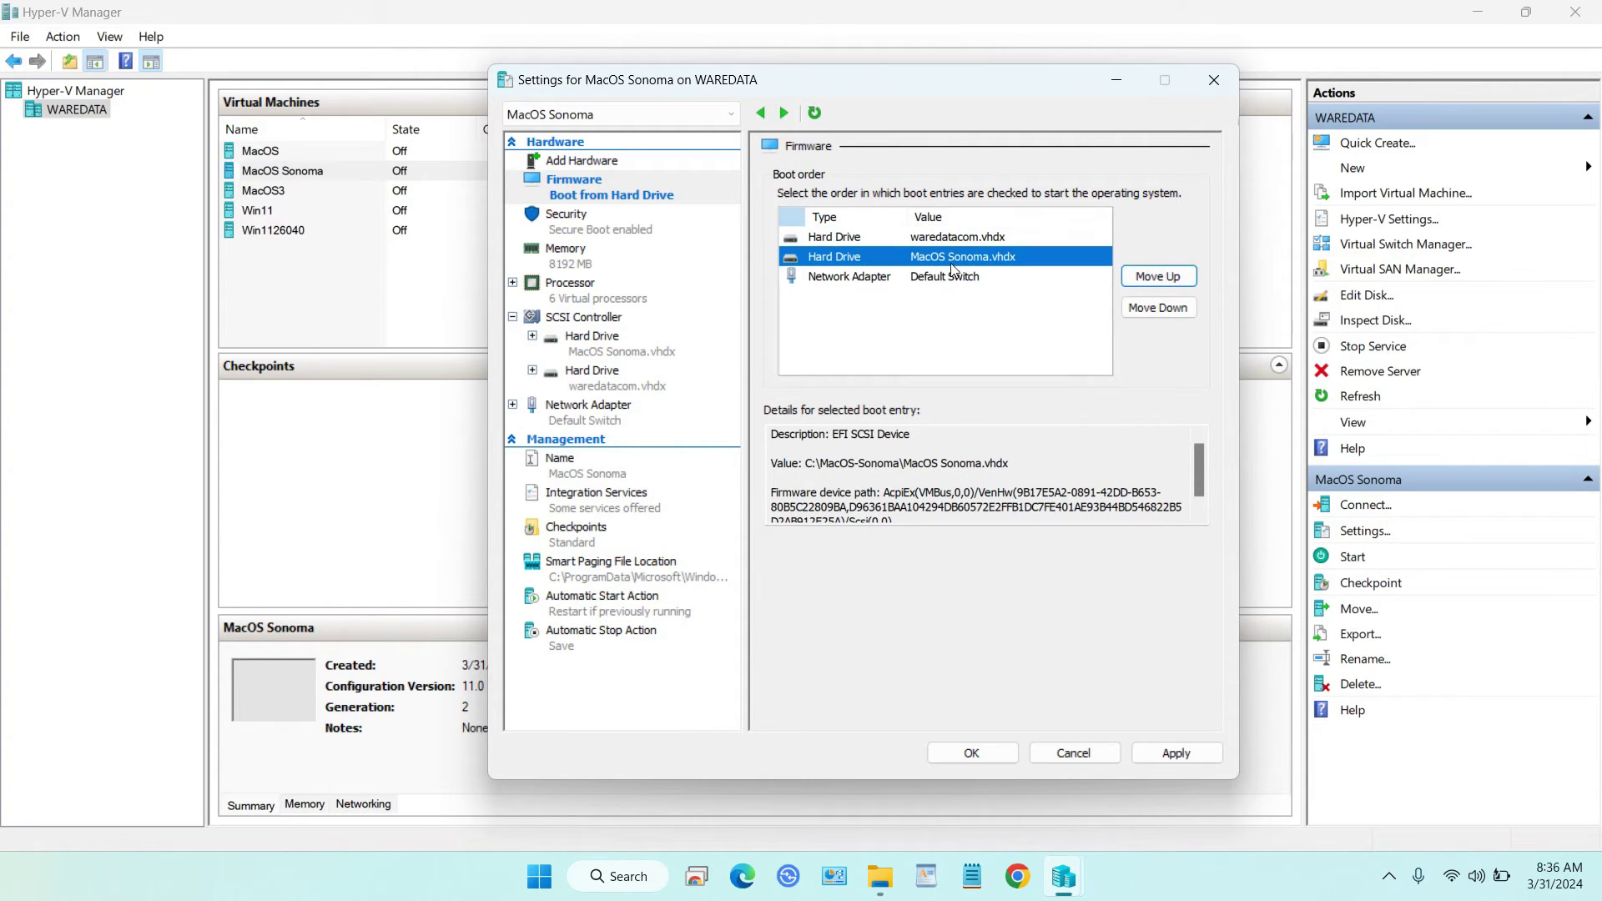
left_click(1193, 751)
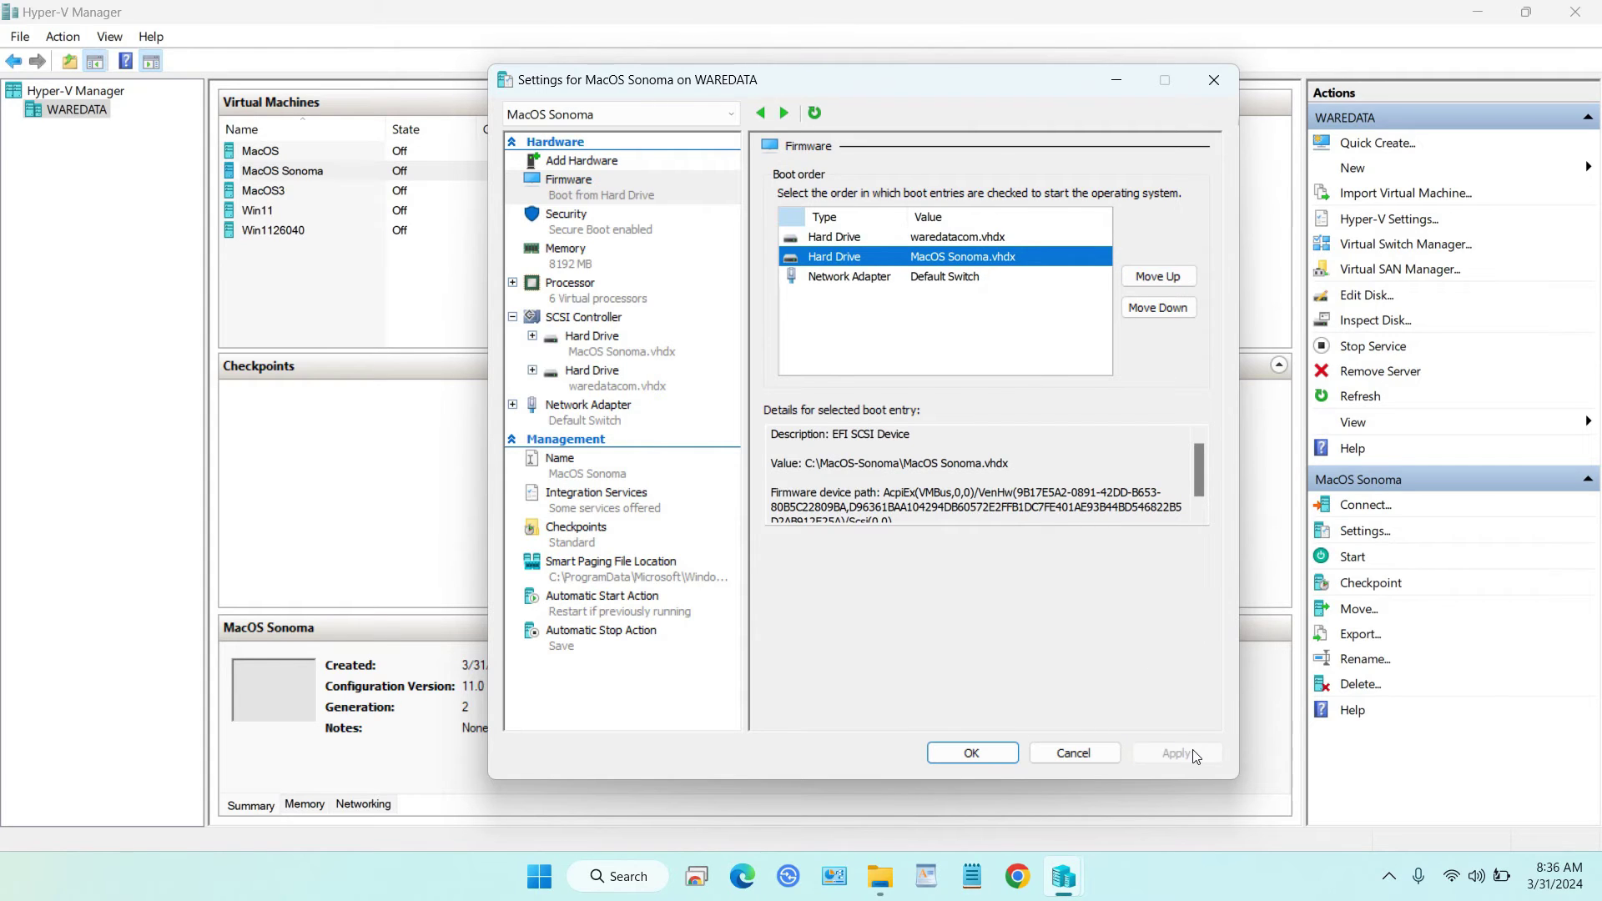
- Disable Secure Boot in the virtual machine's security settings and apply the change
left_click(582, 227)
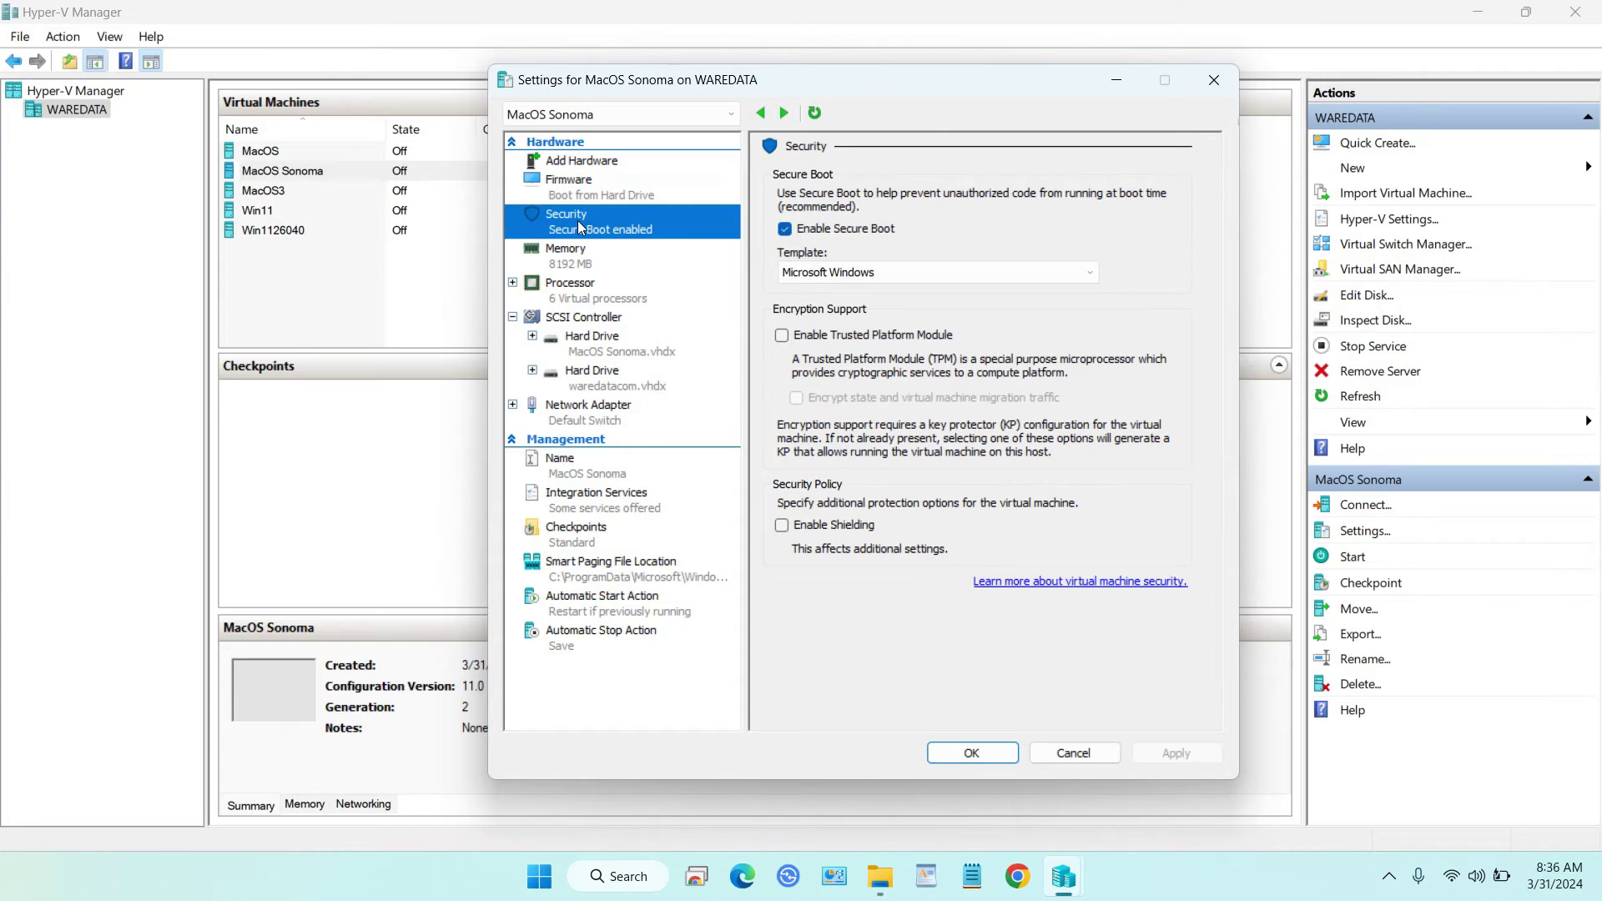
left_click(785, 229)
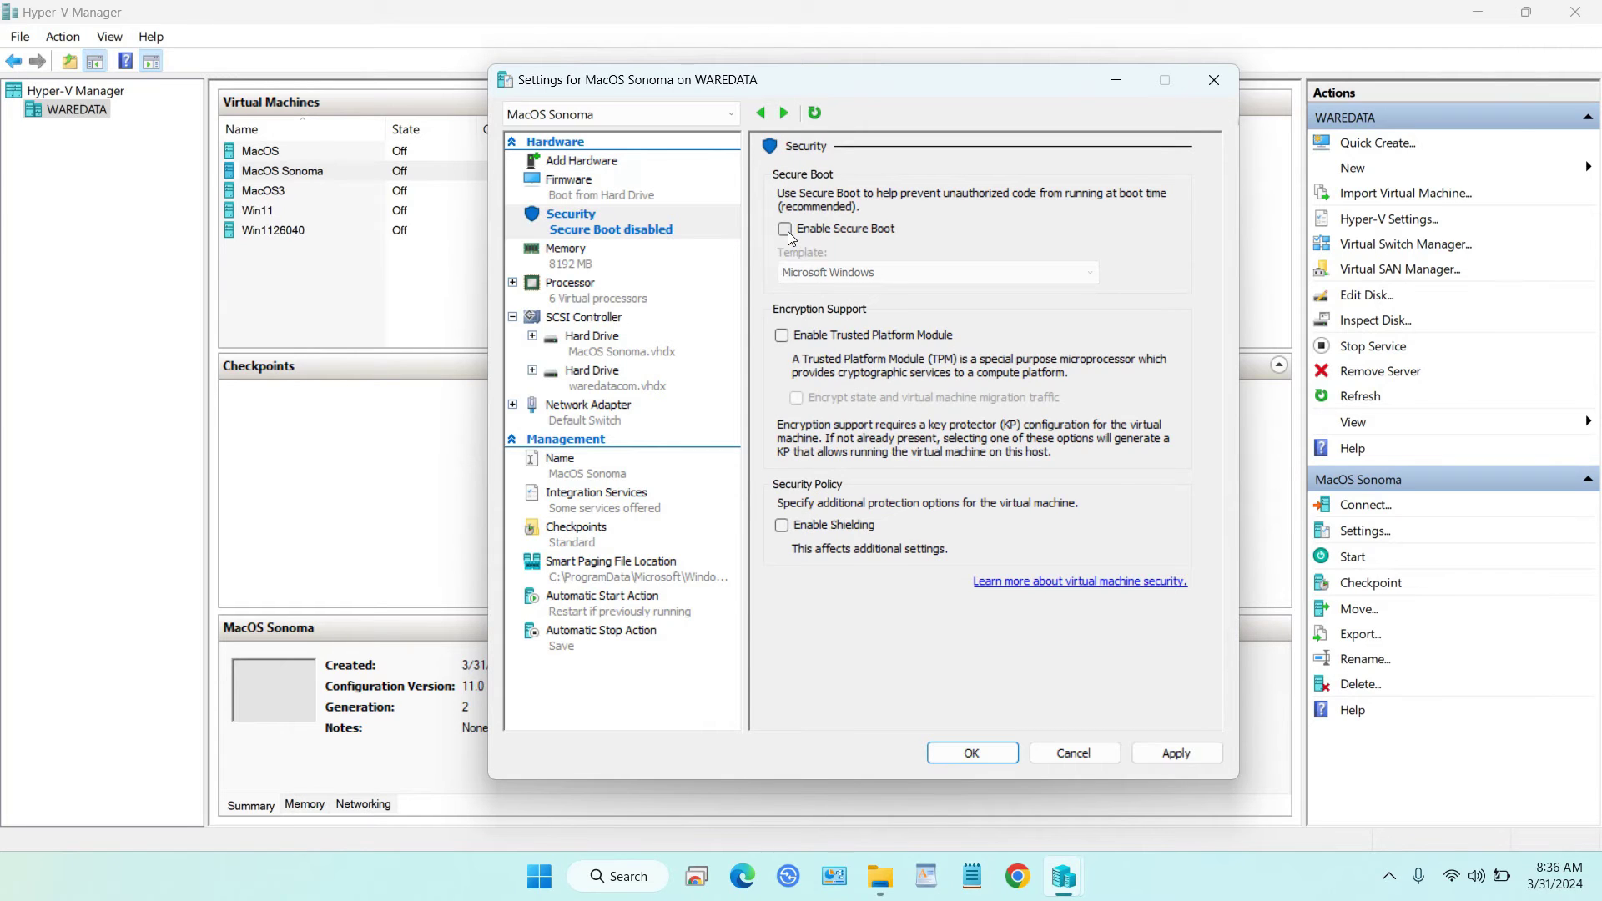
left_click(1177, 753)
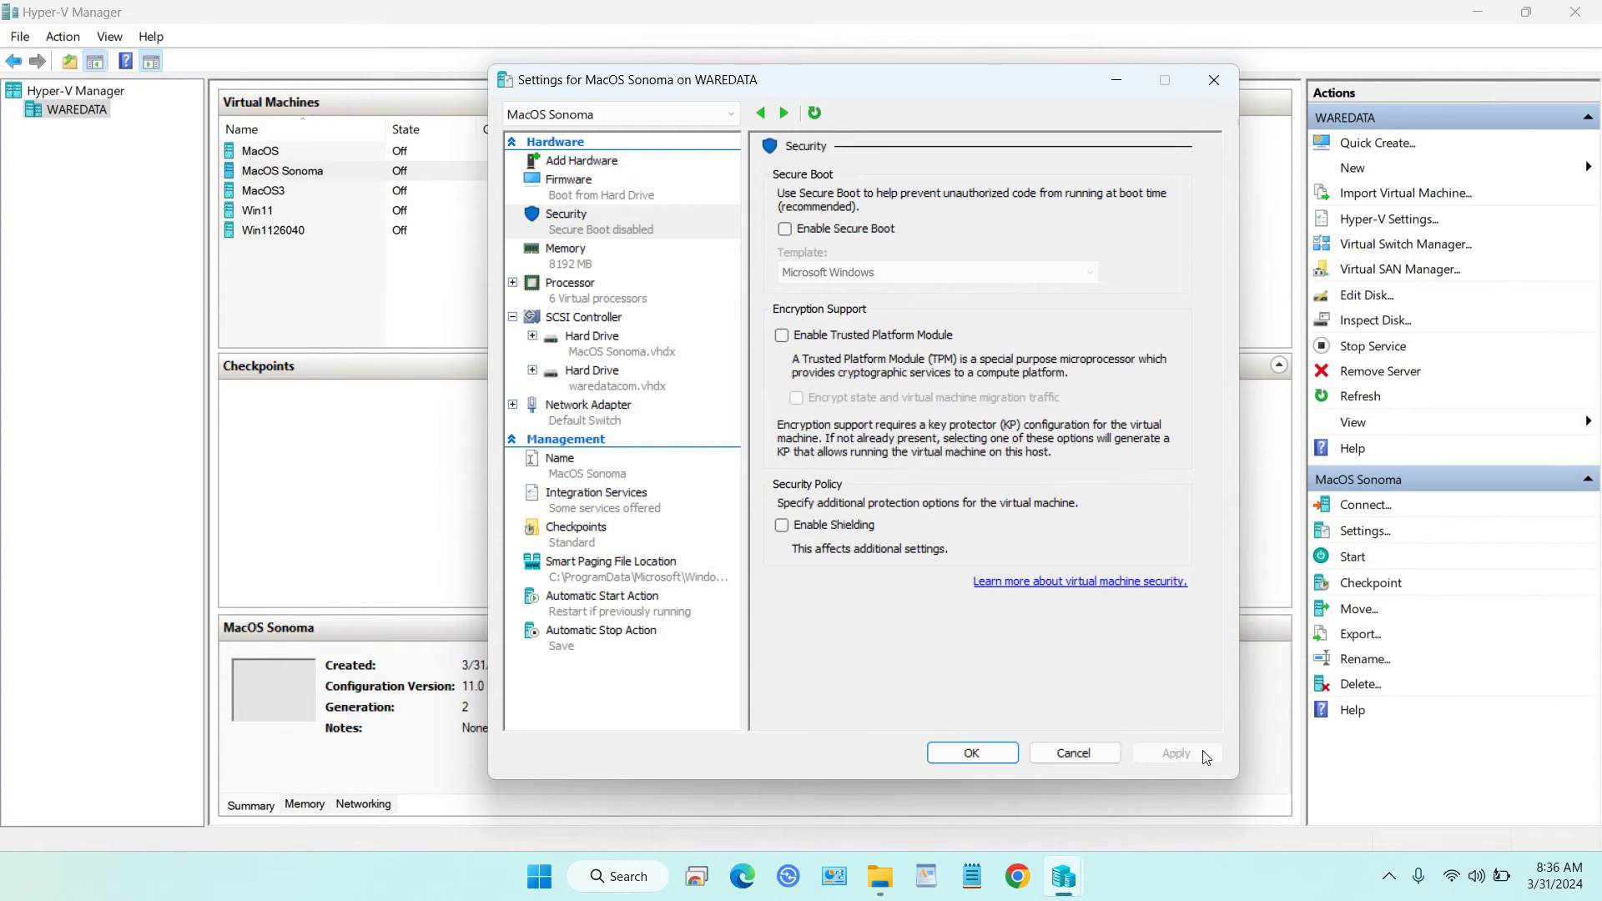
- Enable Guest services in the virtual machine's integration services and apply the change
left_click(633, 499)
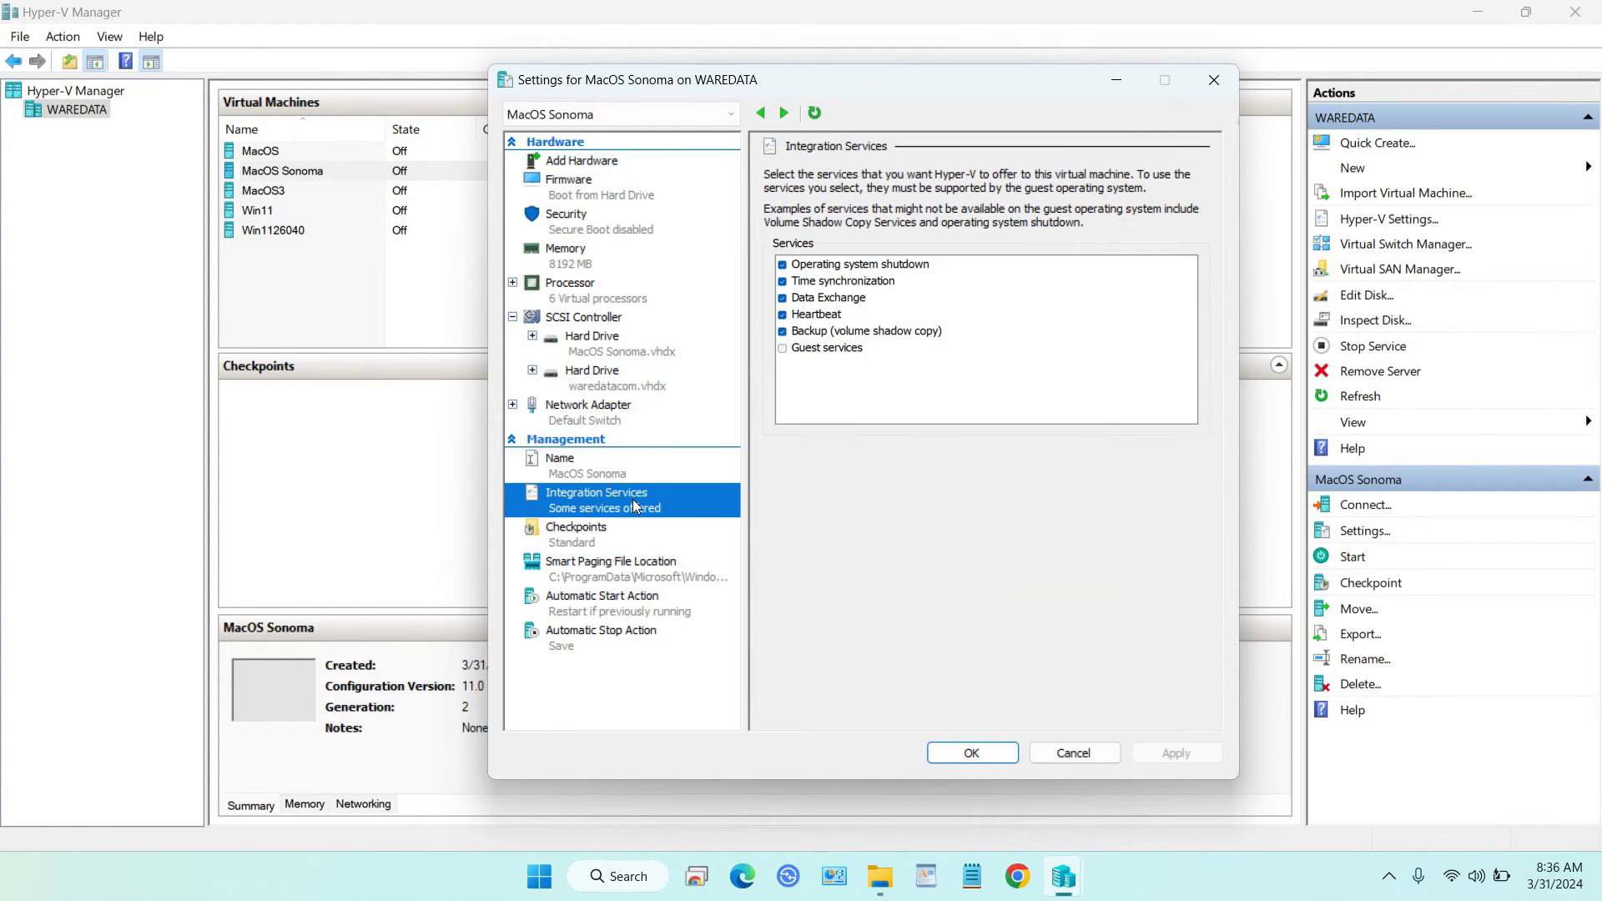
left_click(783, 348)
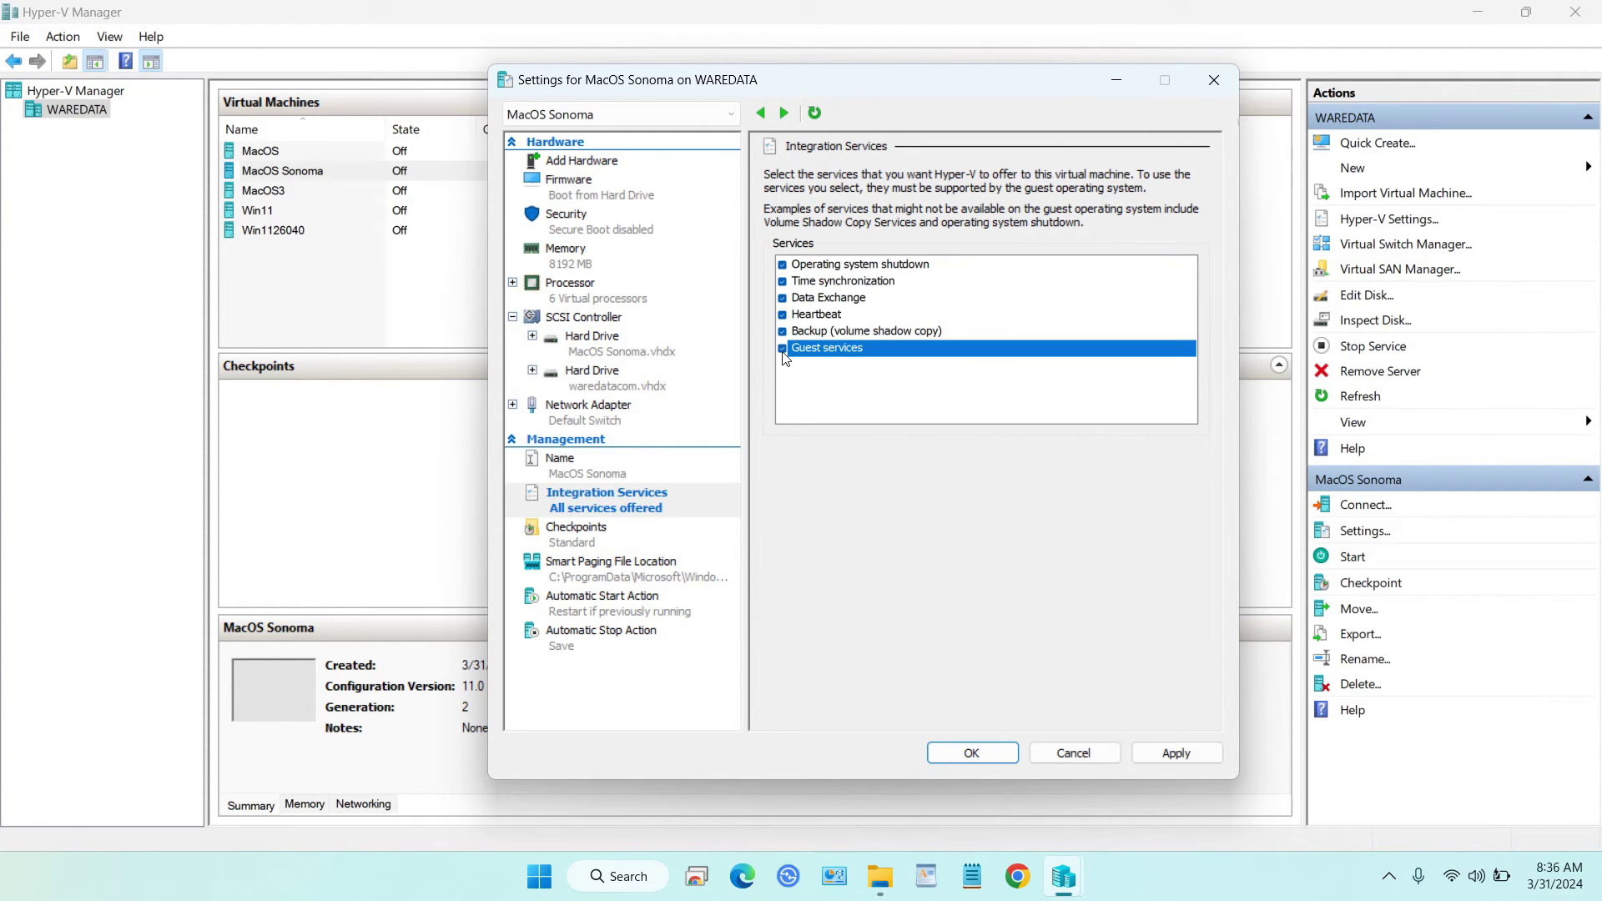
left_click(1164, 753)
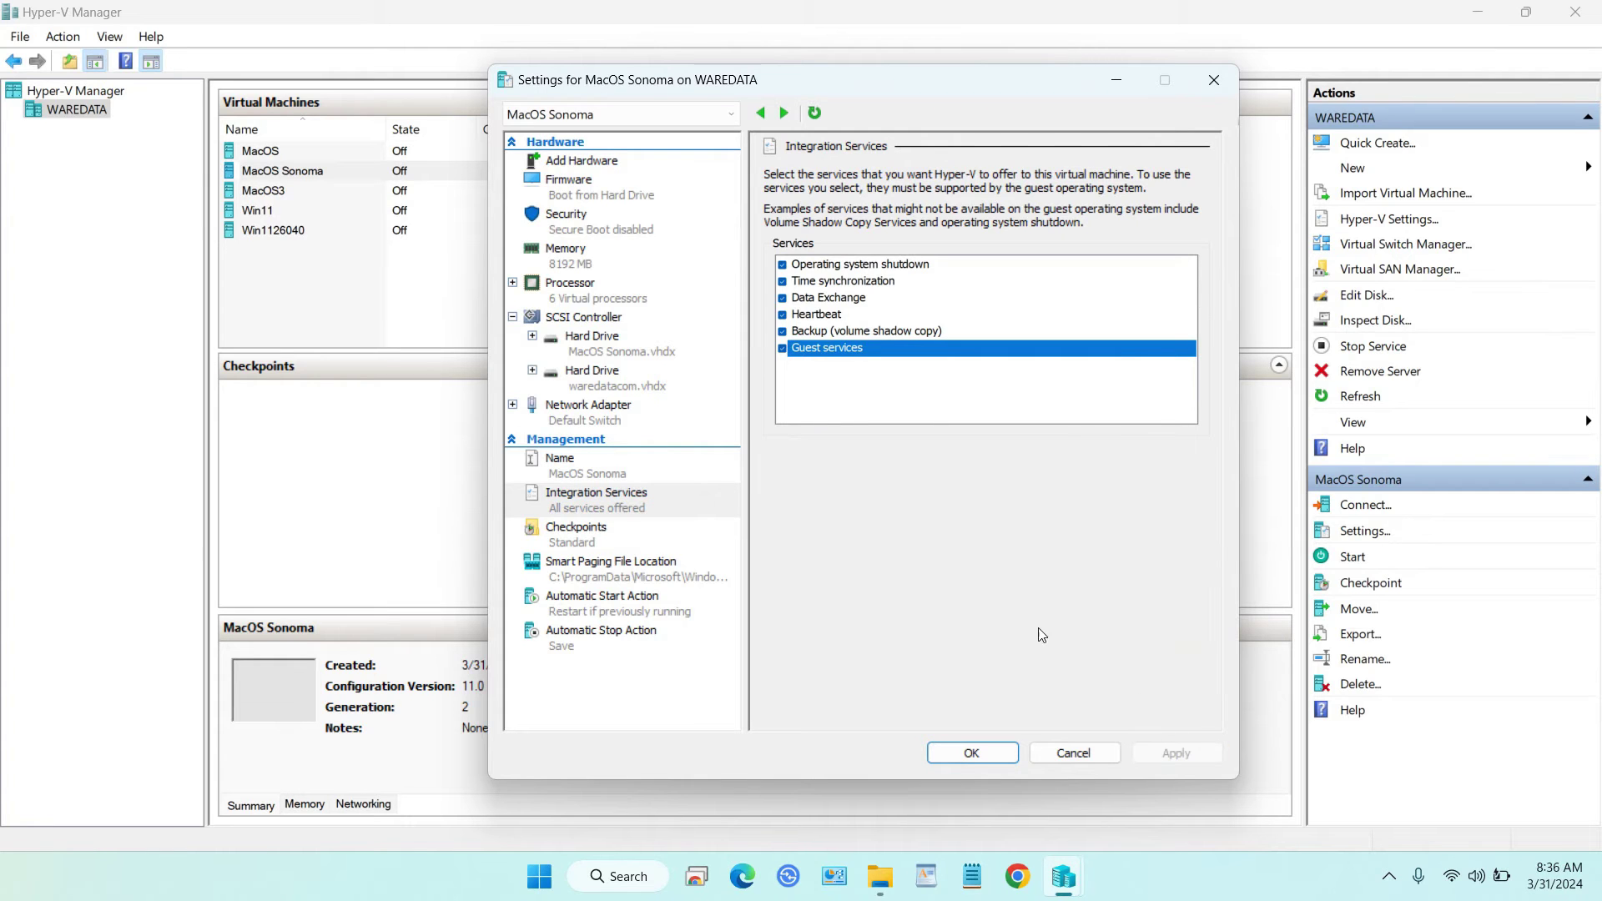
- Disable checkpoints for the MacOS Sonoma virtual machine and apply the change
left_click(627, 538)
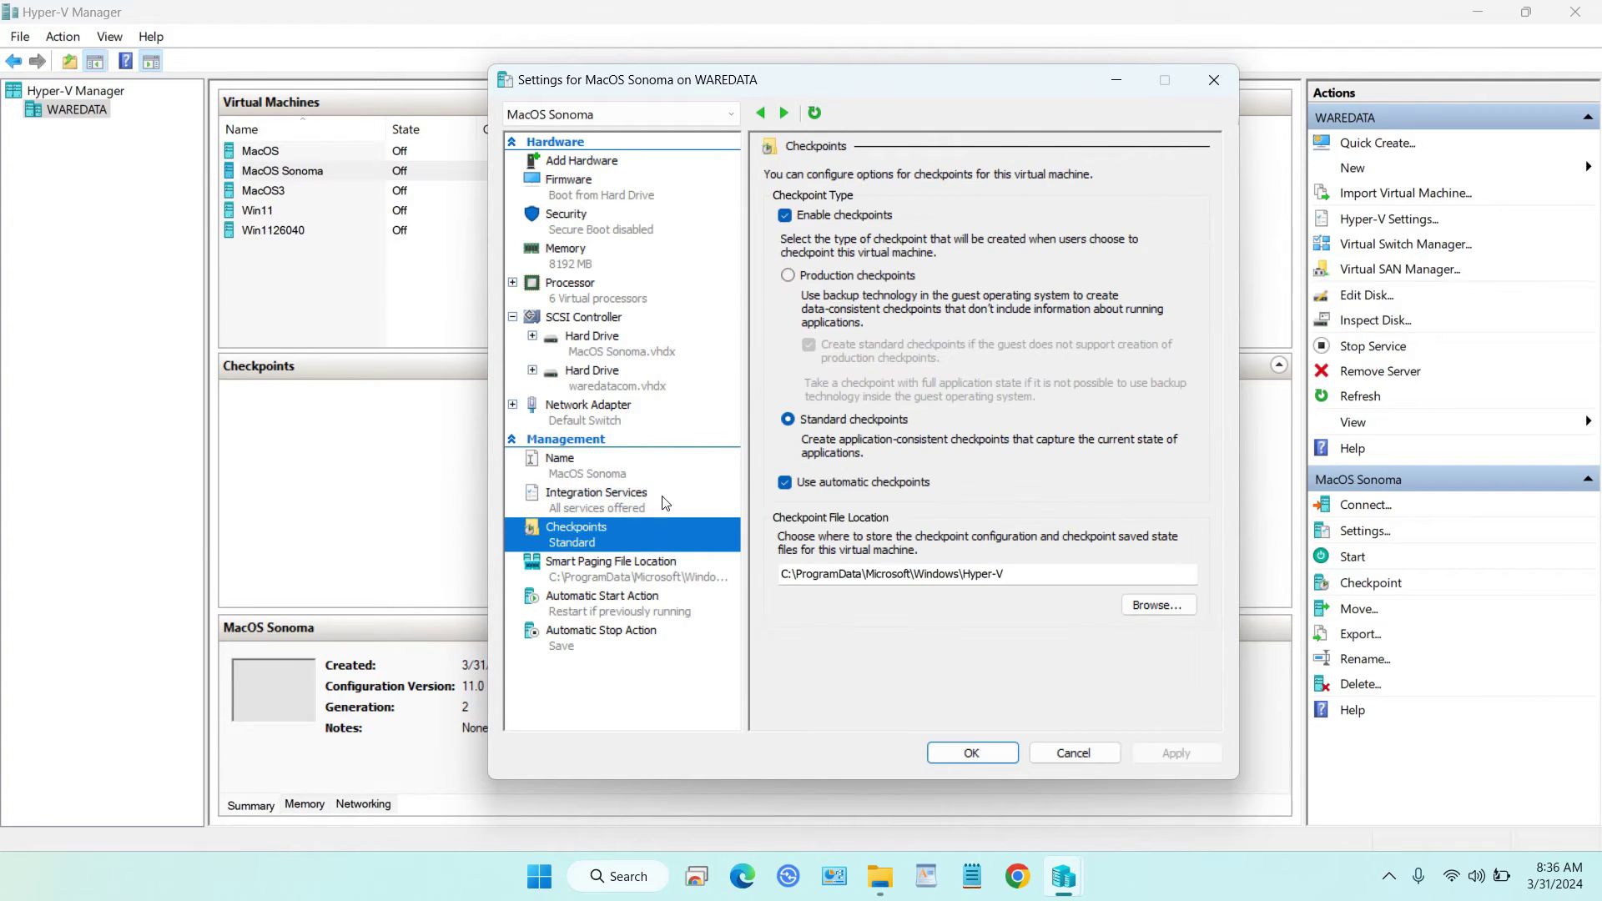
left_click(786, 217)
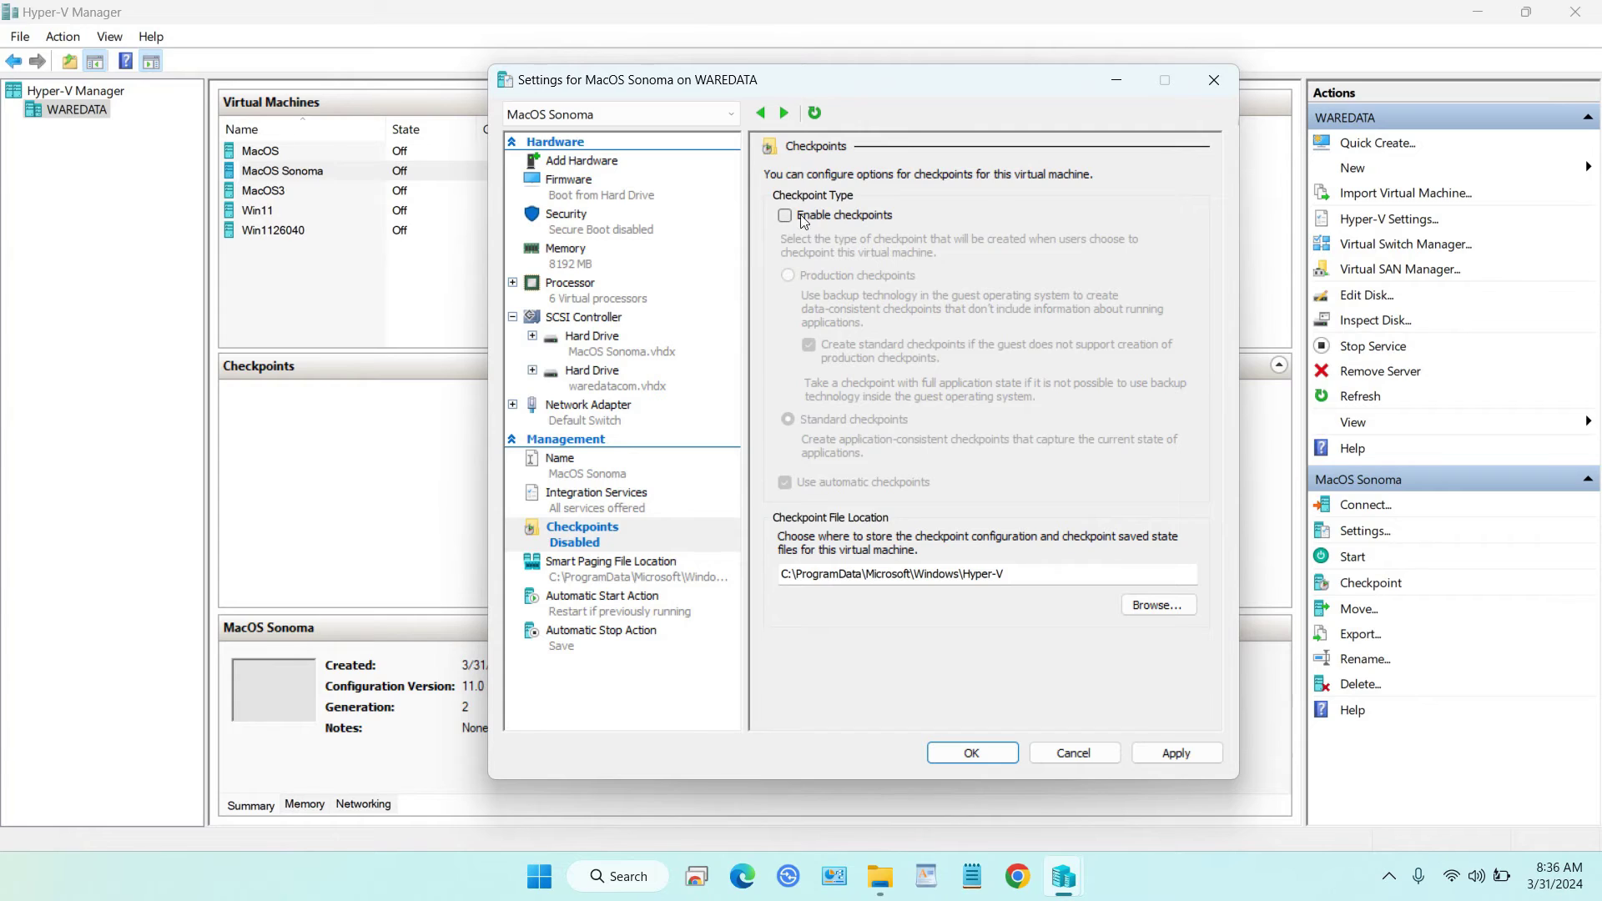
left_click(1173, 745)
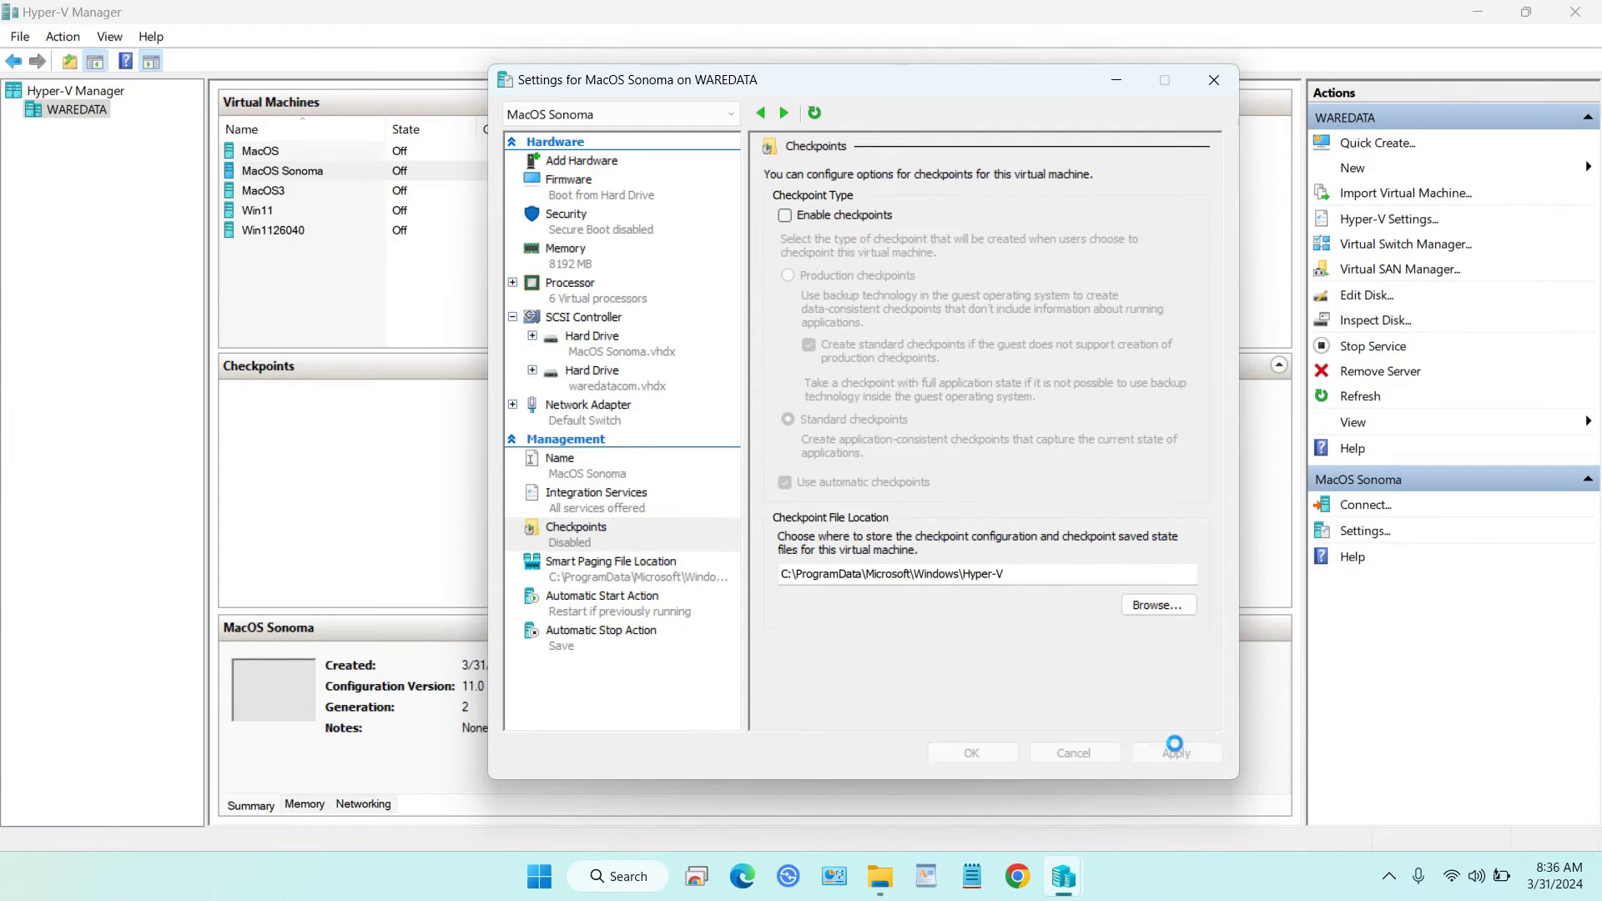
- Set the virtual machine's automatic start action to Nothing and apply the change
left_click(627, 581)
left_click(633, 610)
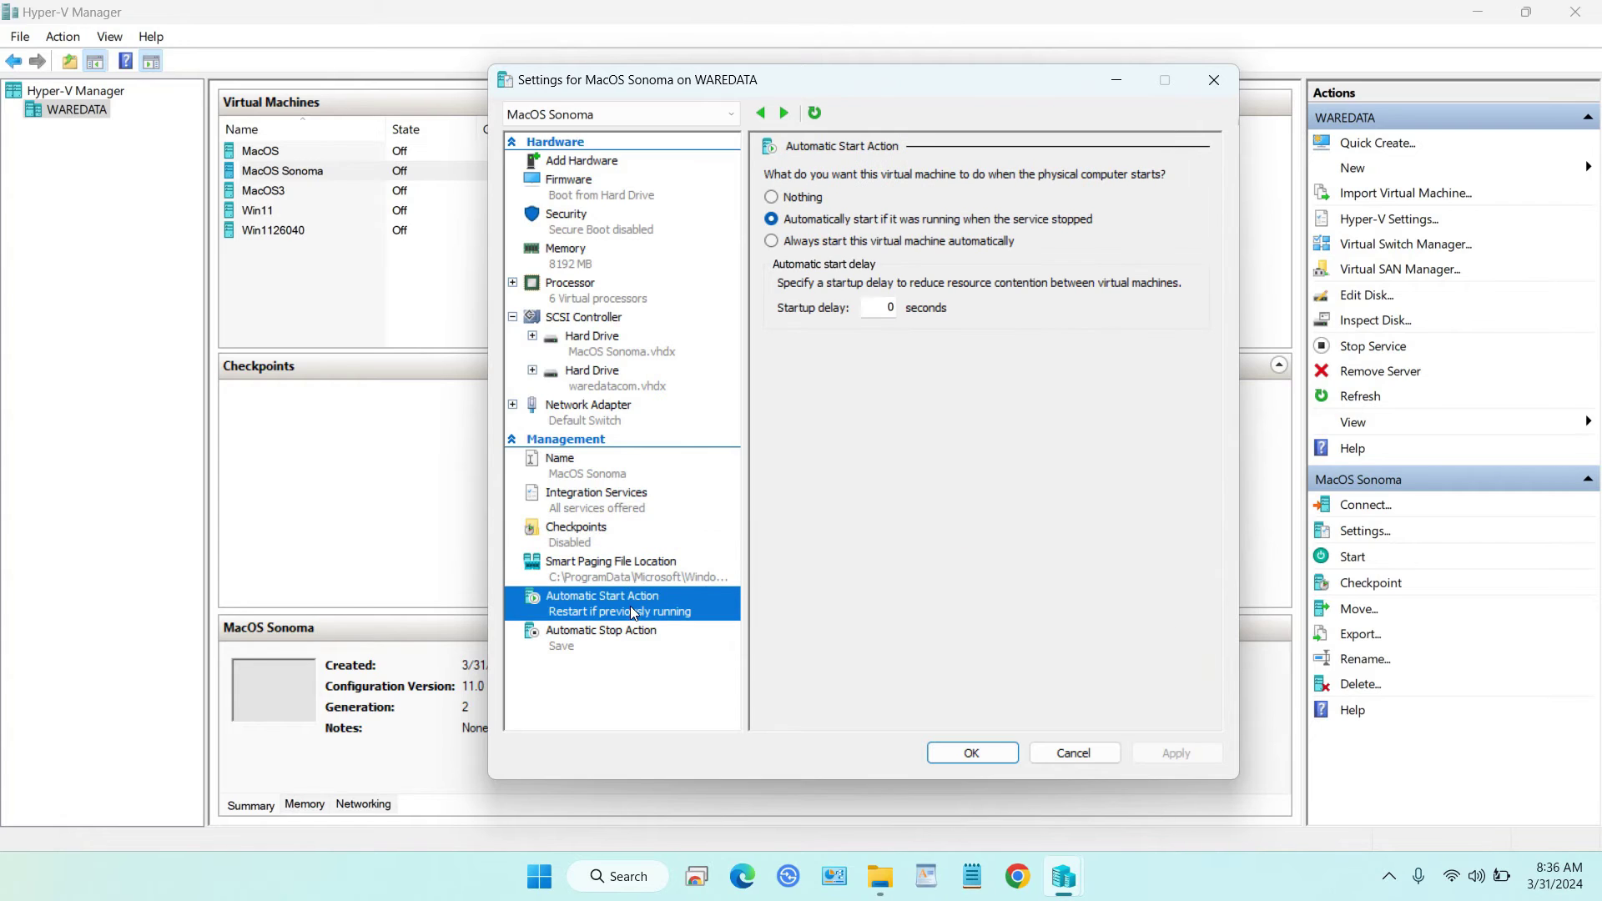
left_click(774, 198)
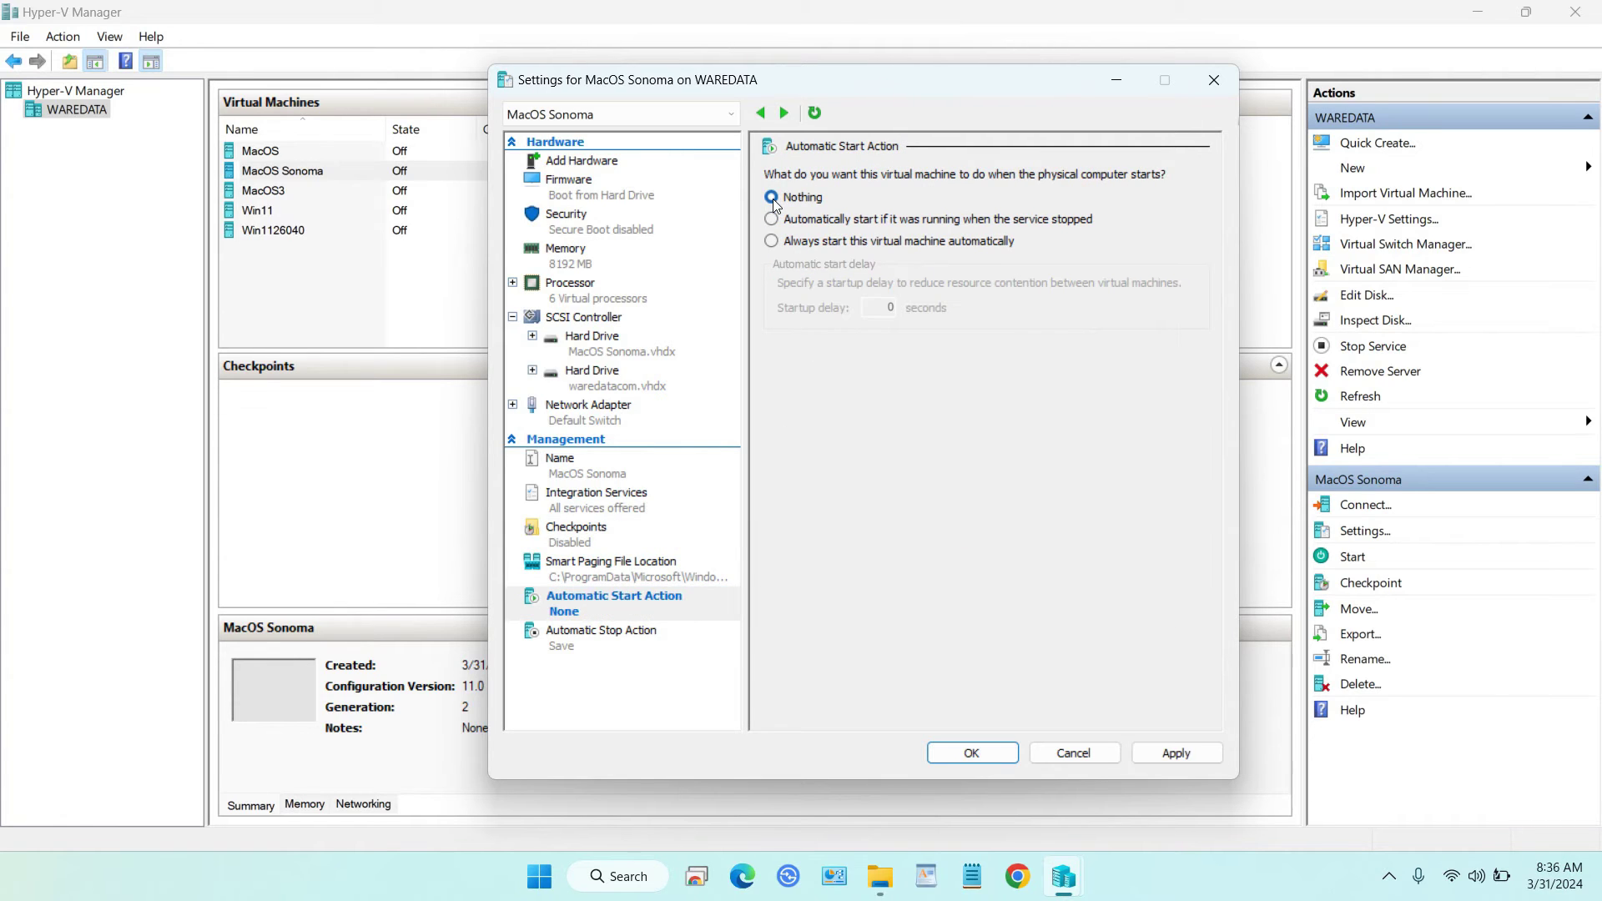
left_click(1173, 753)
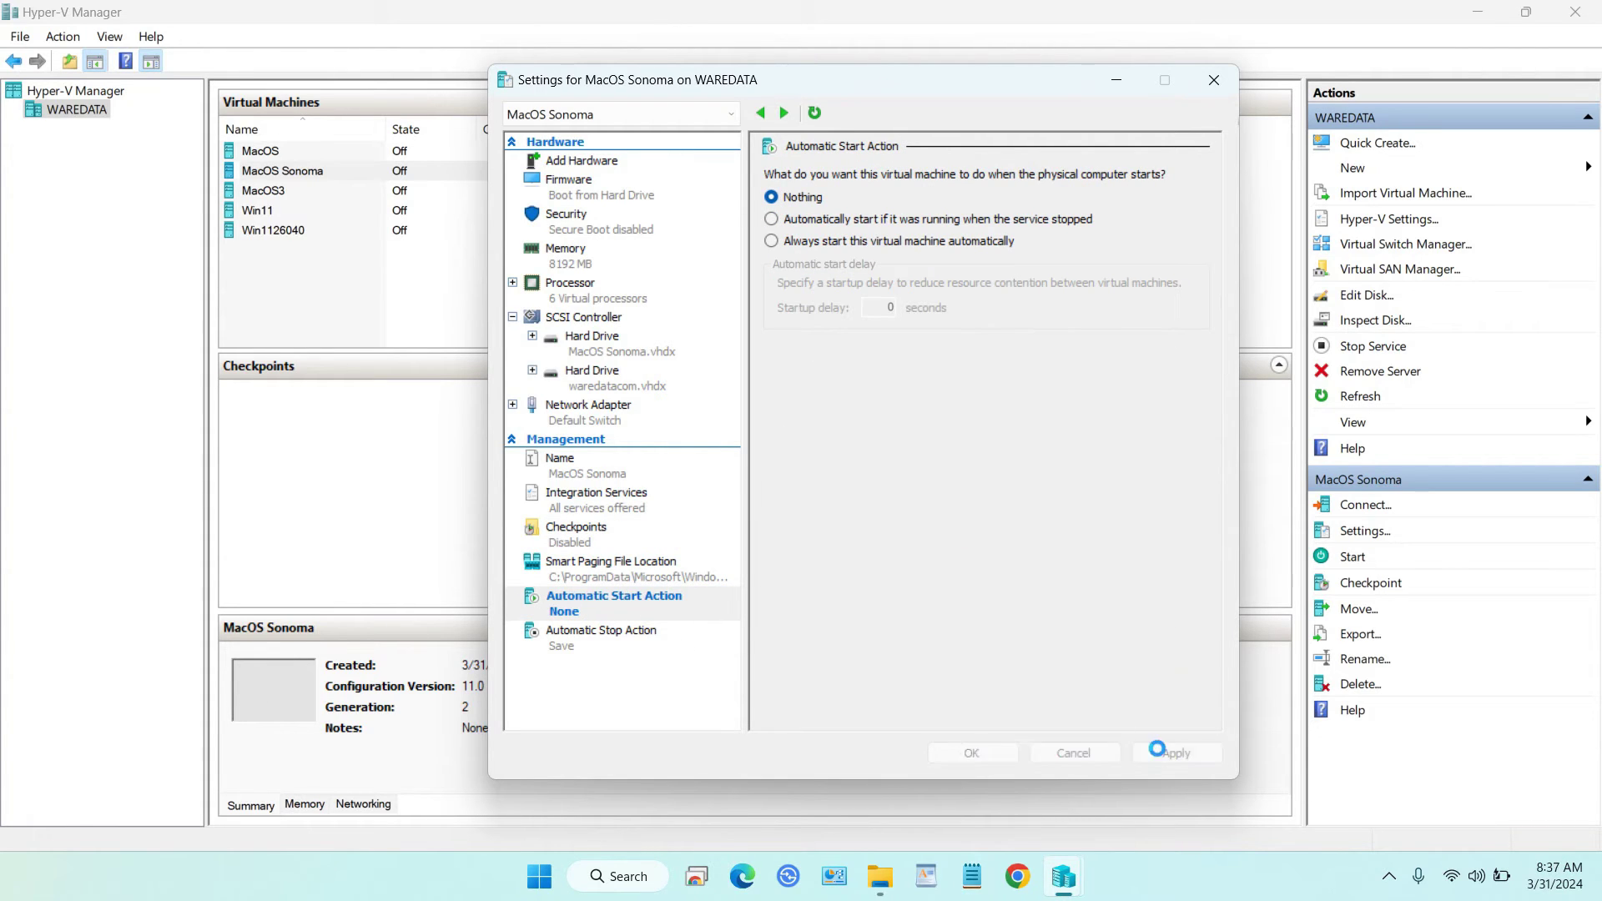
- Set the automatic stop action to turn off the virtual machine, apply it and close the settings with the changes saved
left_click(632, 647)
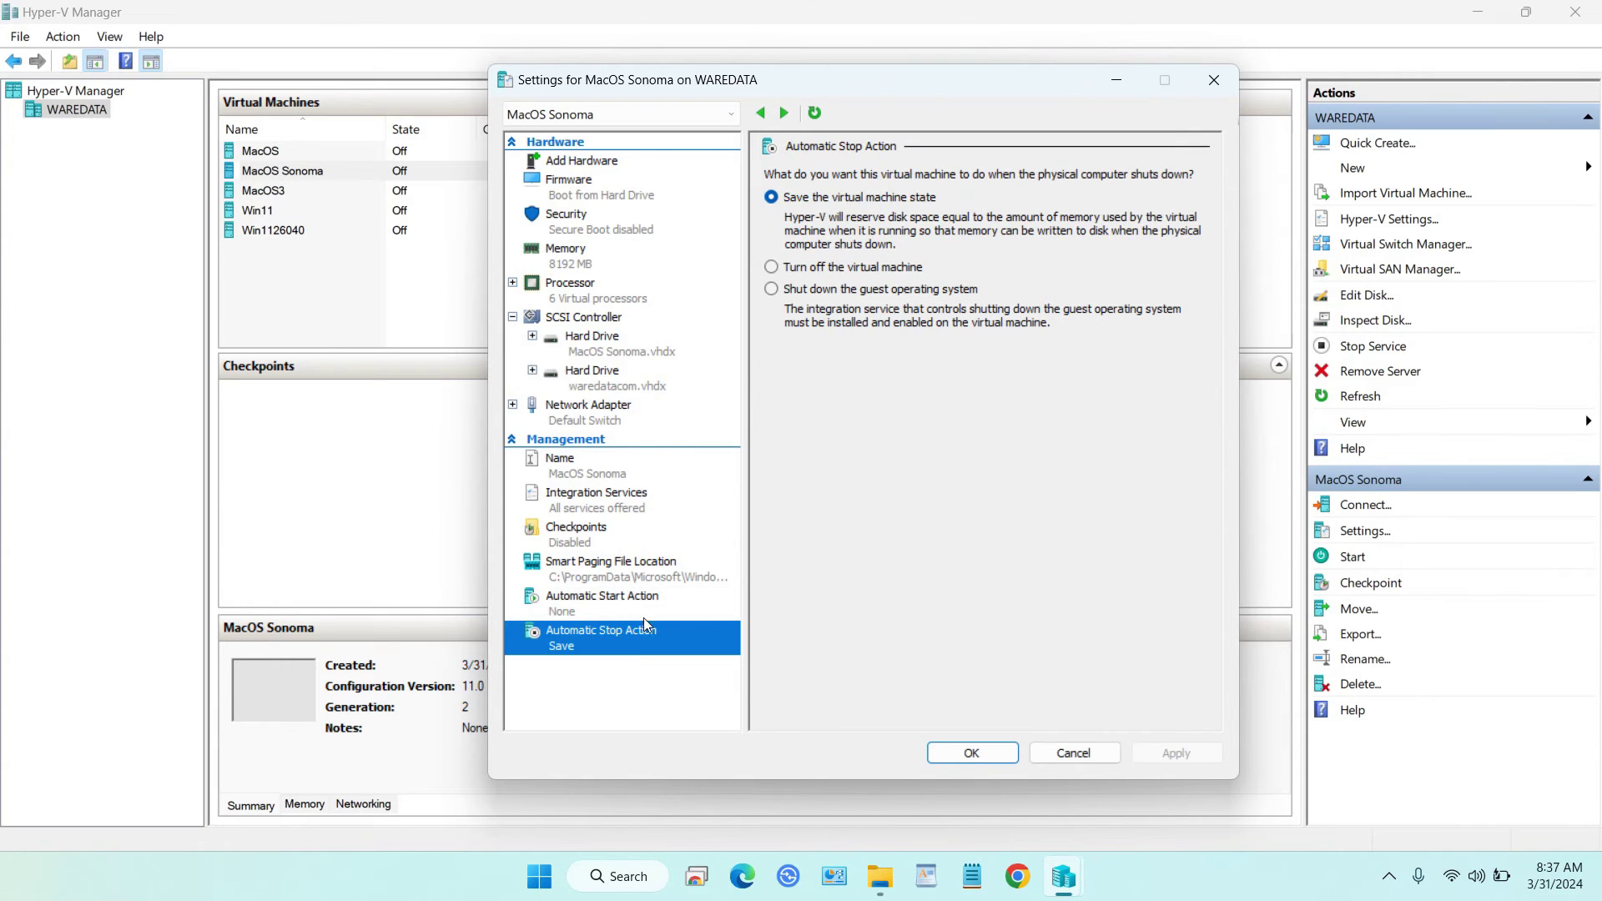
left_click(834, 267)
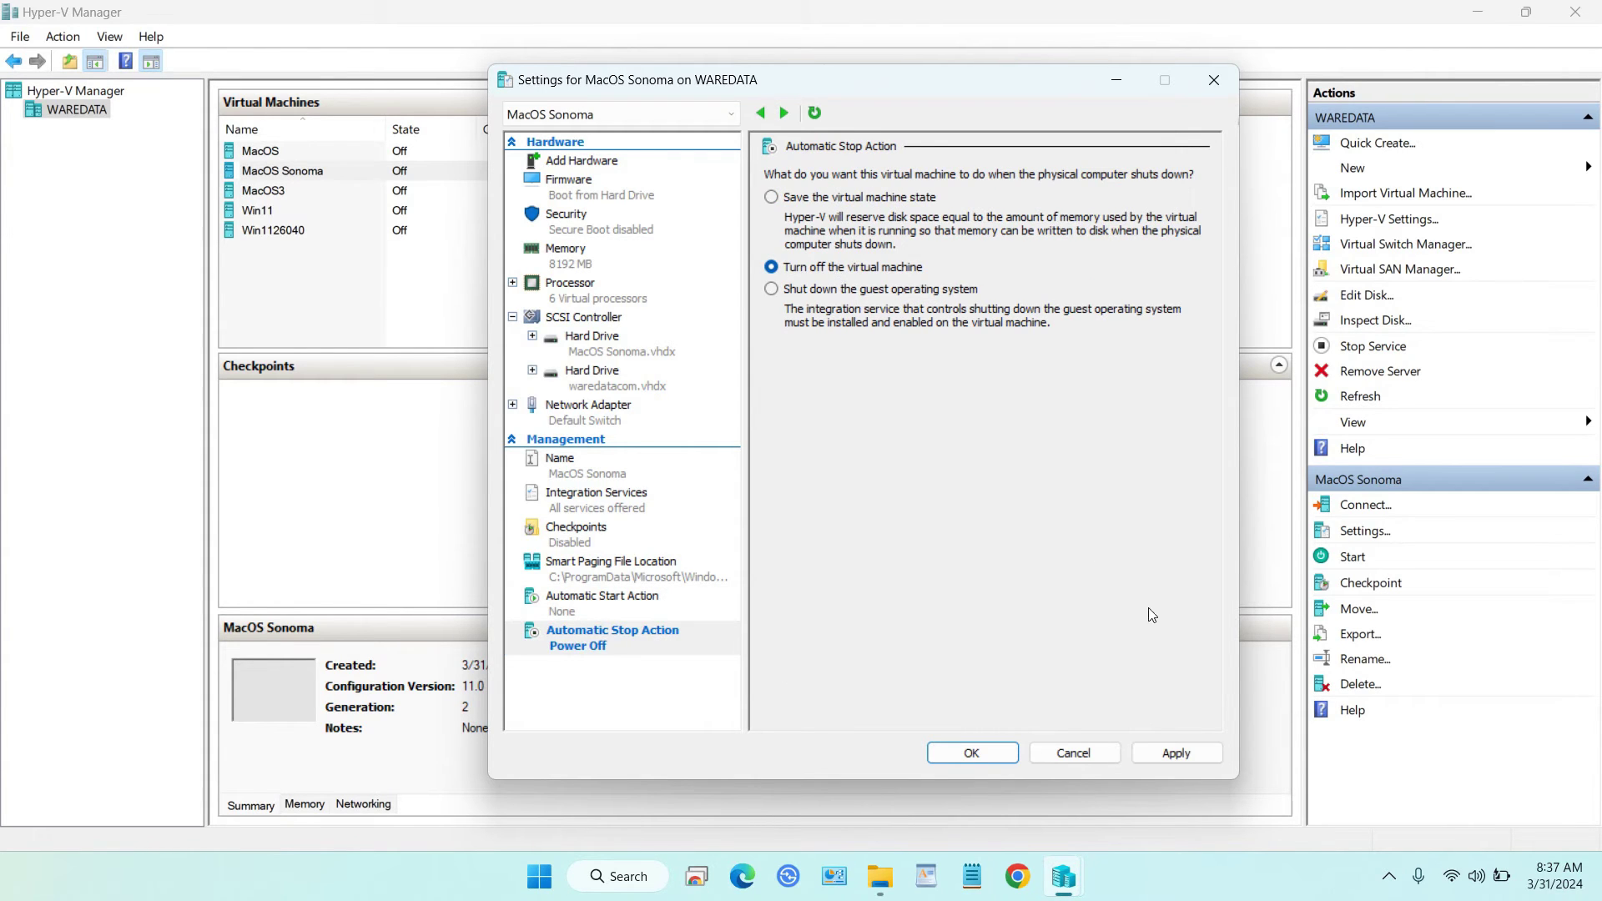
left_click(1206, 752)
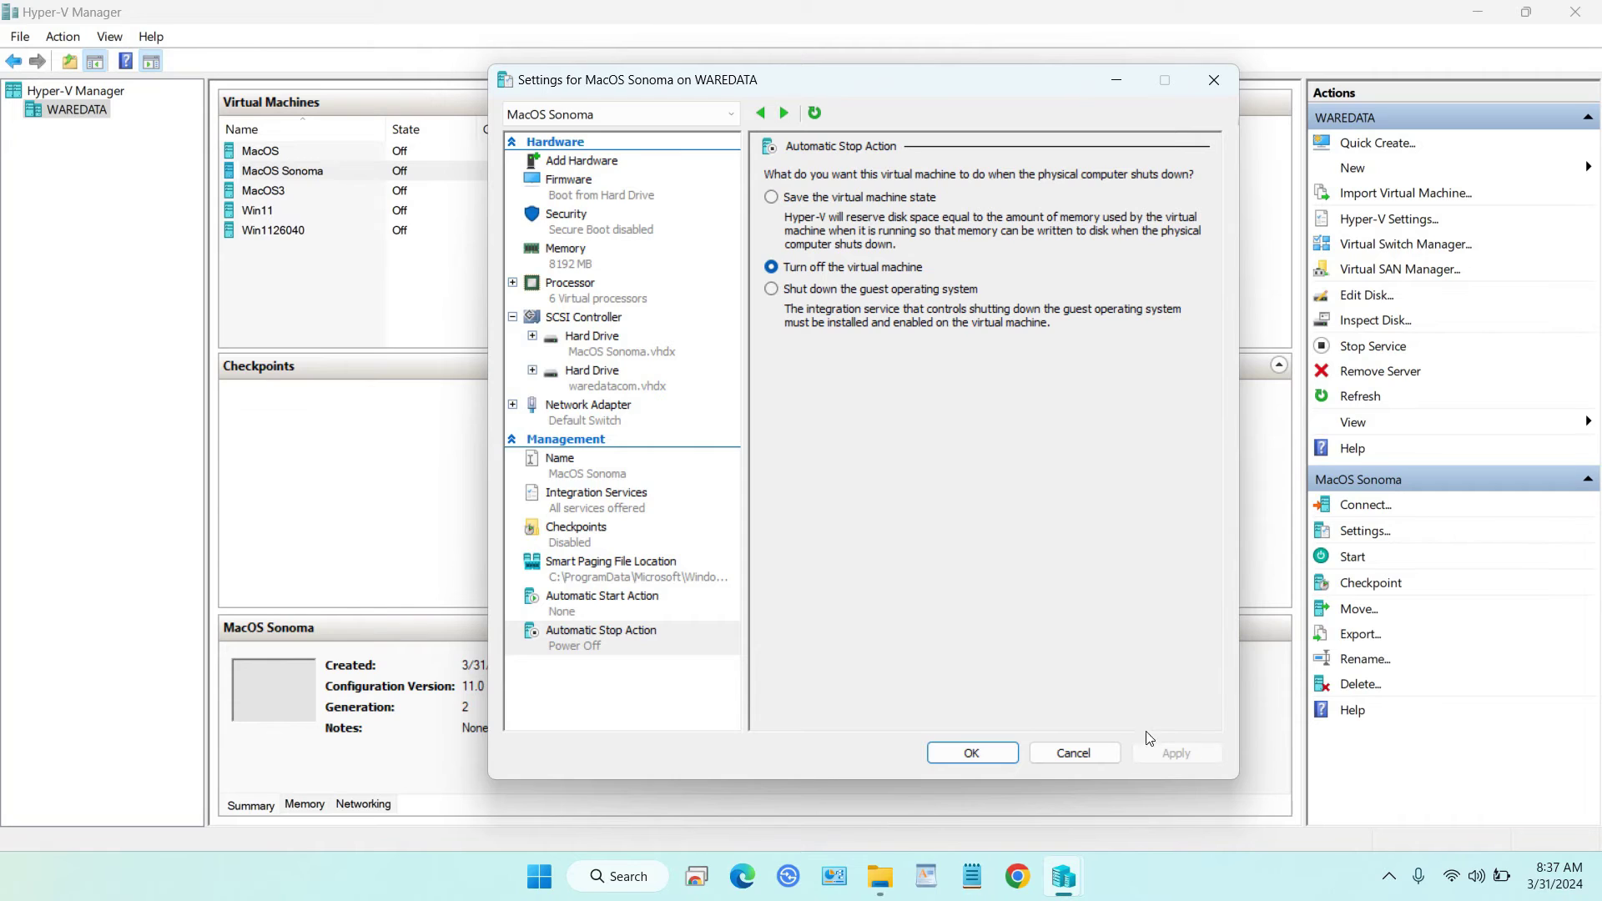
left_click(989, 748)
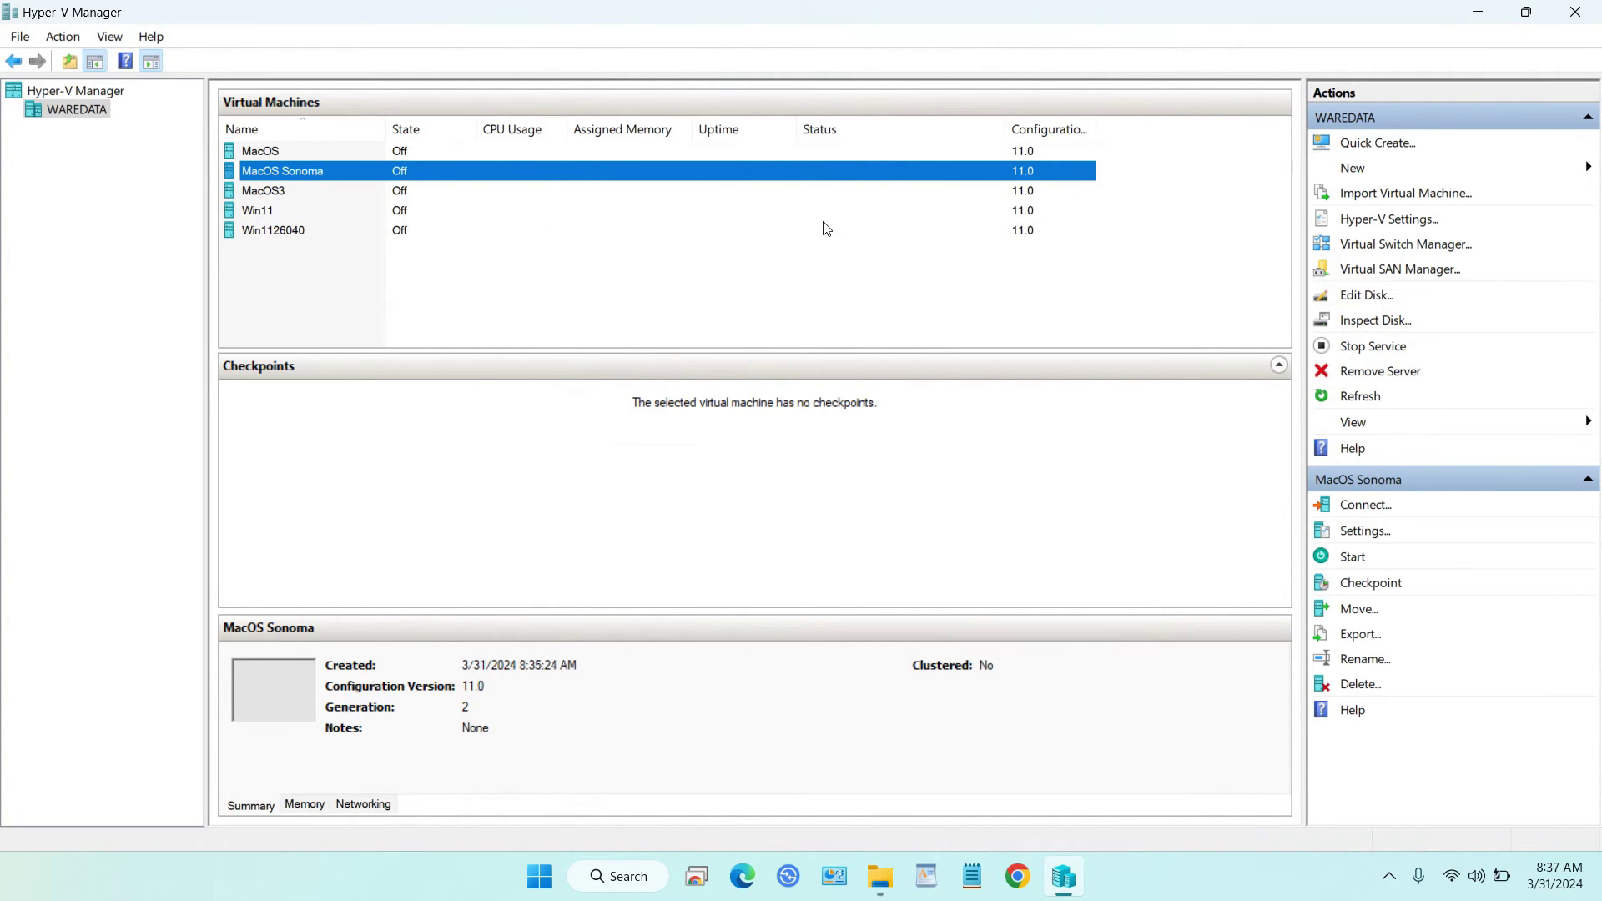
- Connect to the MacOS Sonoma virtual machine and start it
right_click(774, 179)
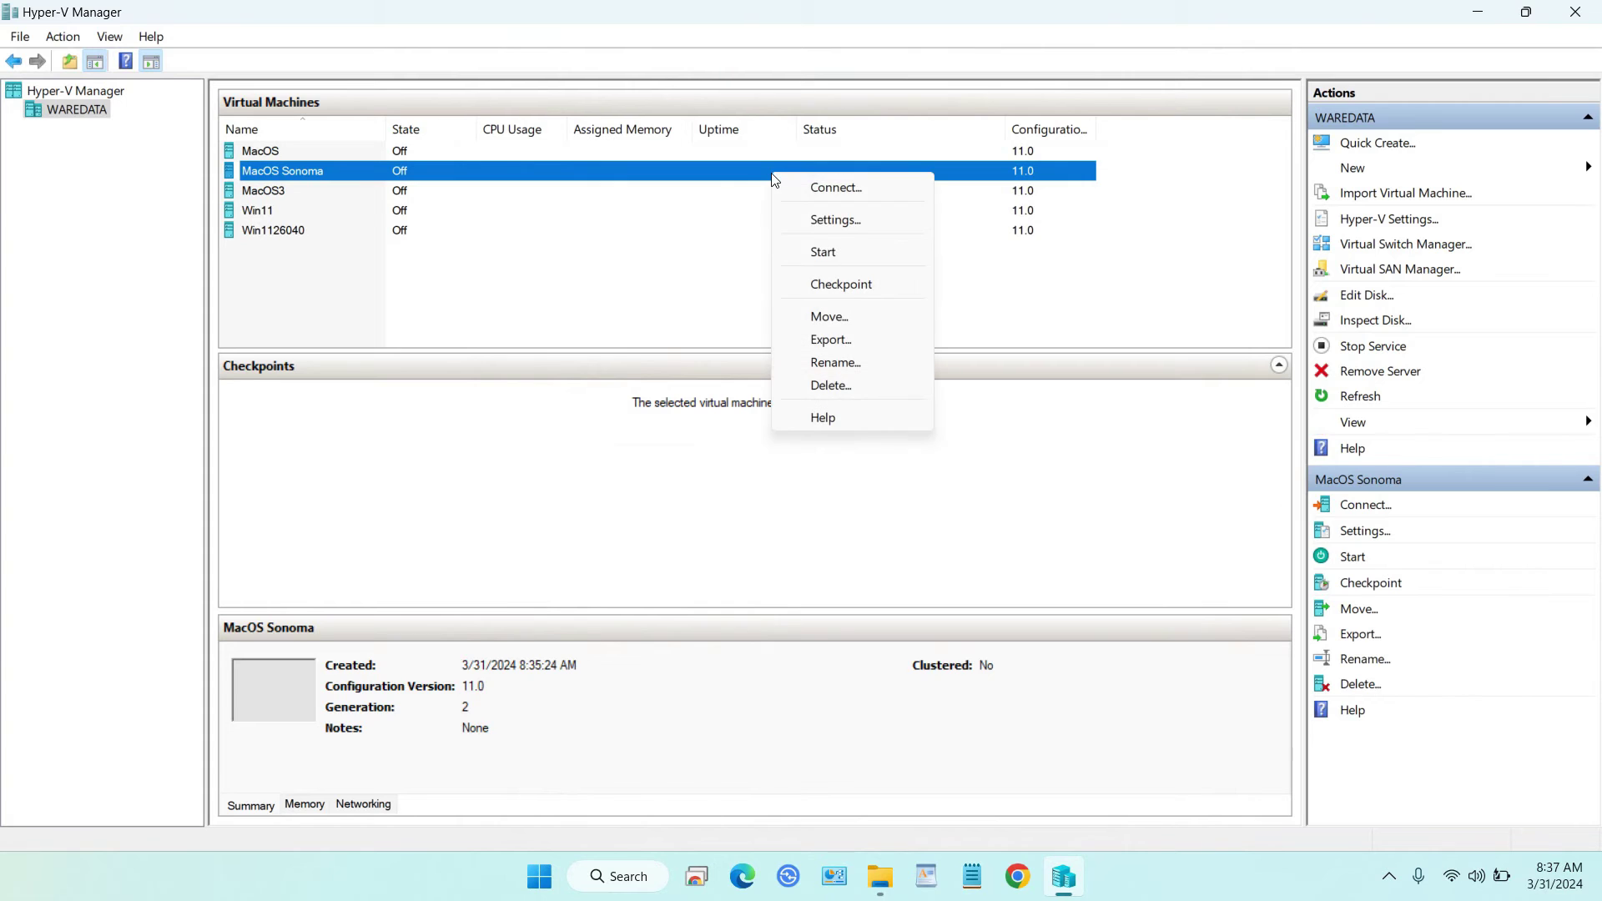
left_click(813, 186)
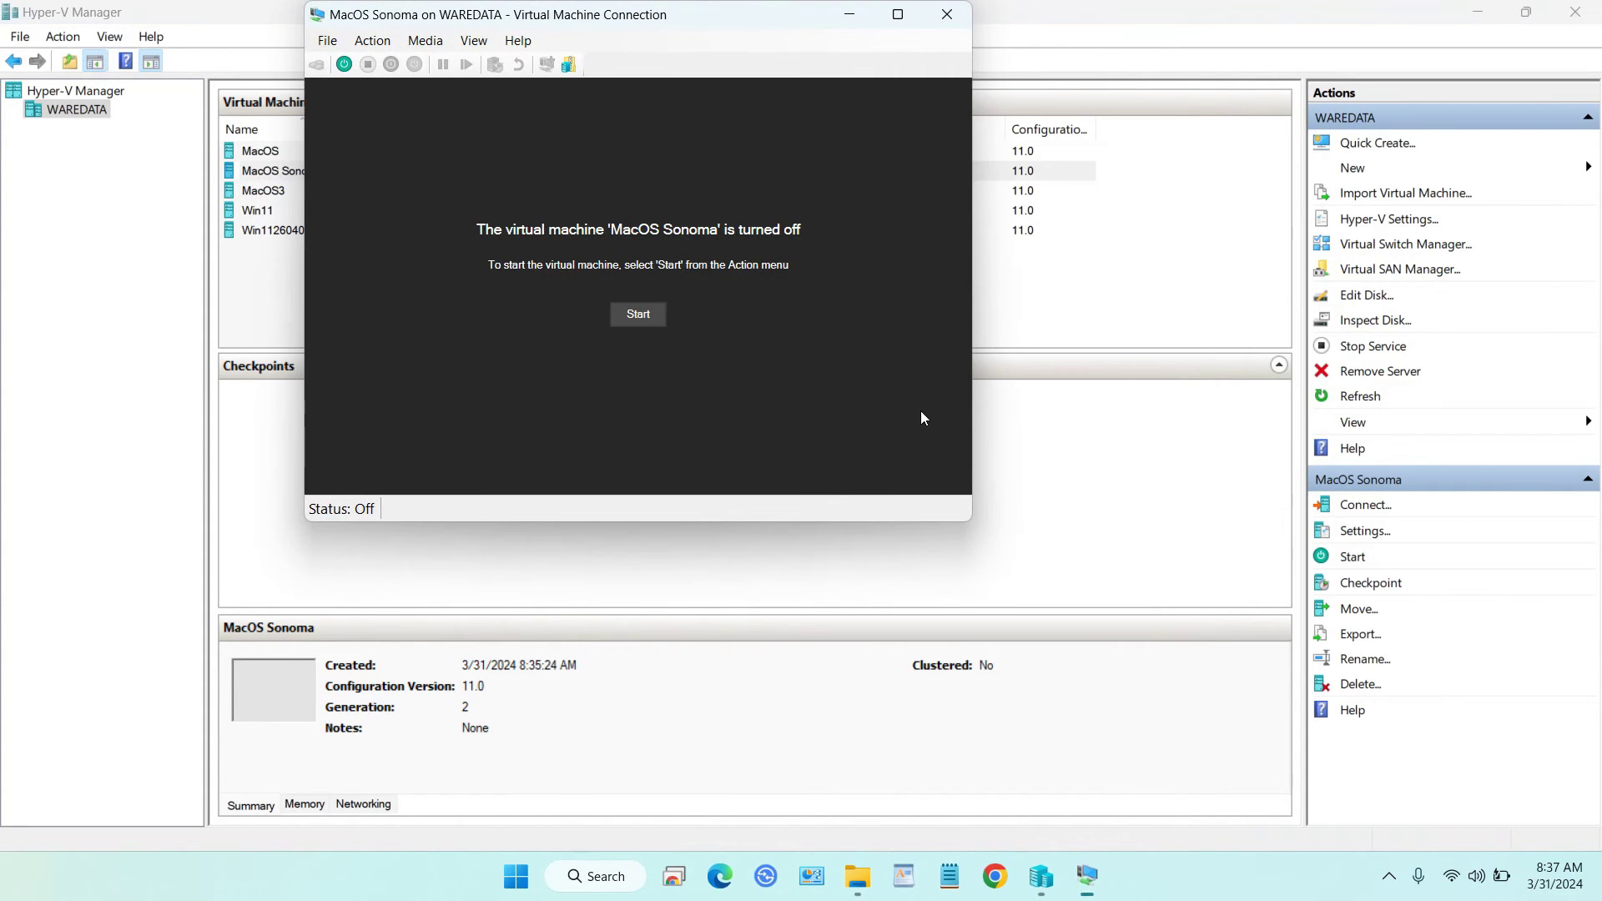
left_click(657, 322)
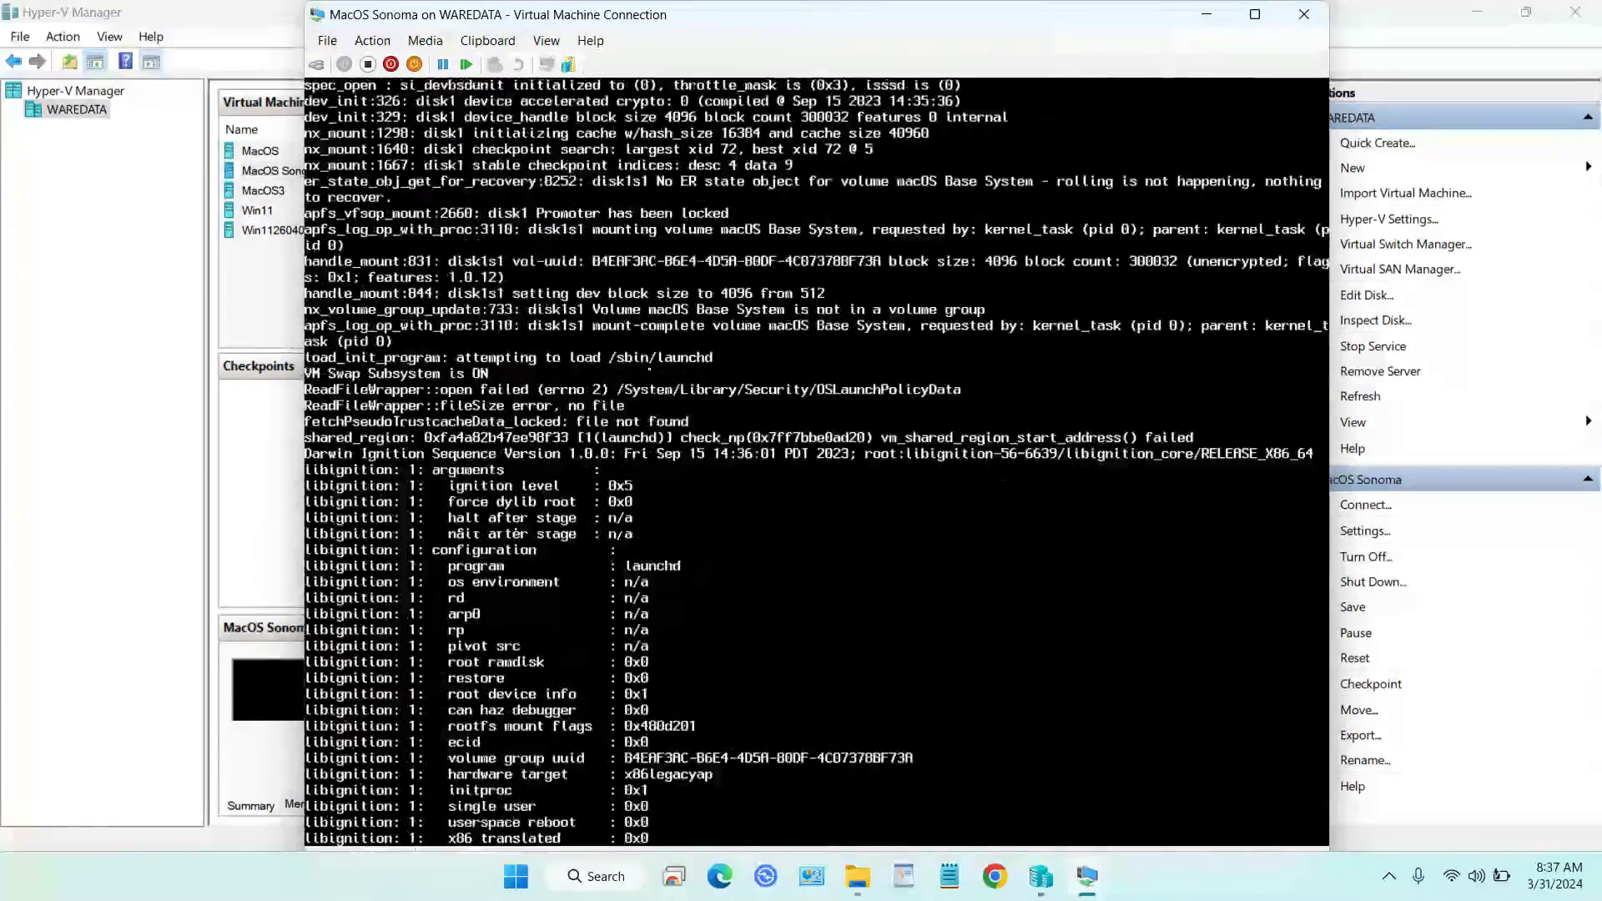
- Set the virtual machine connection's zoom level to 100% and reposition its window over Hyper-V Manager
left_click(561, 40)
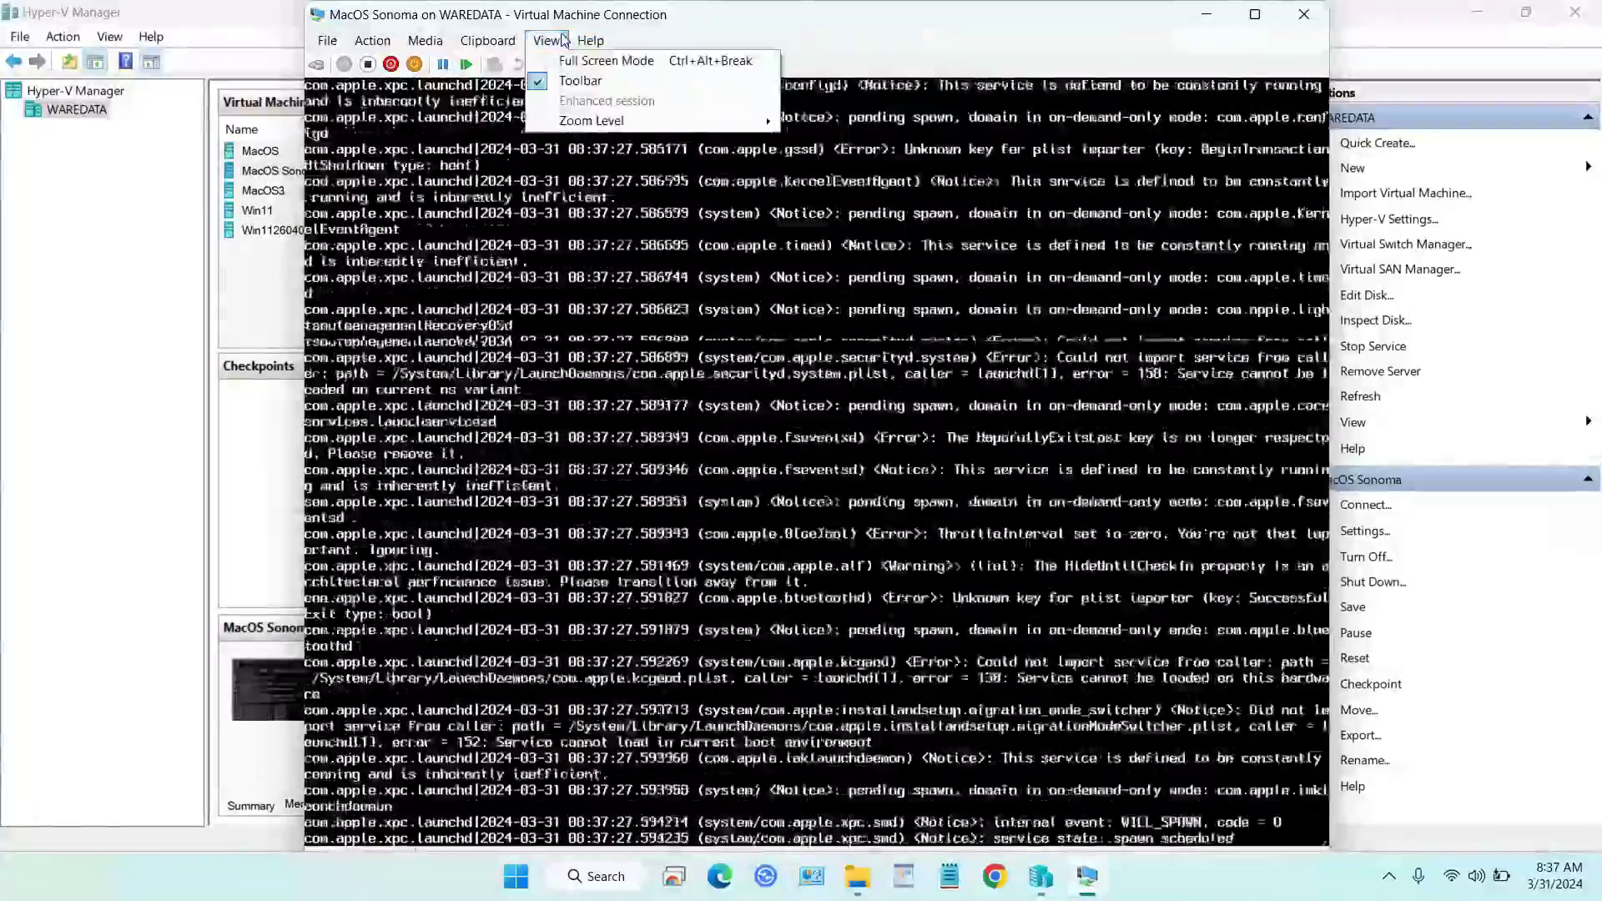
mouse_move(718, 121)
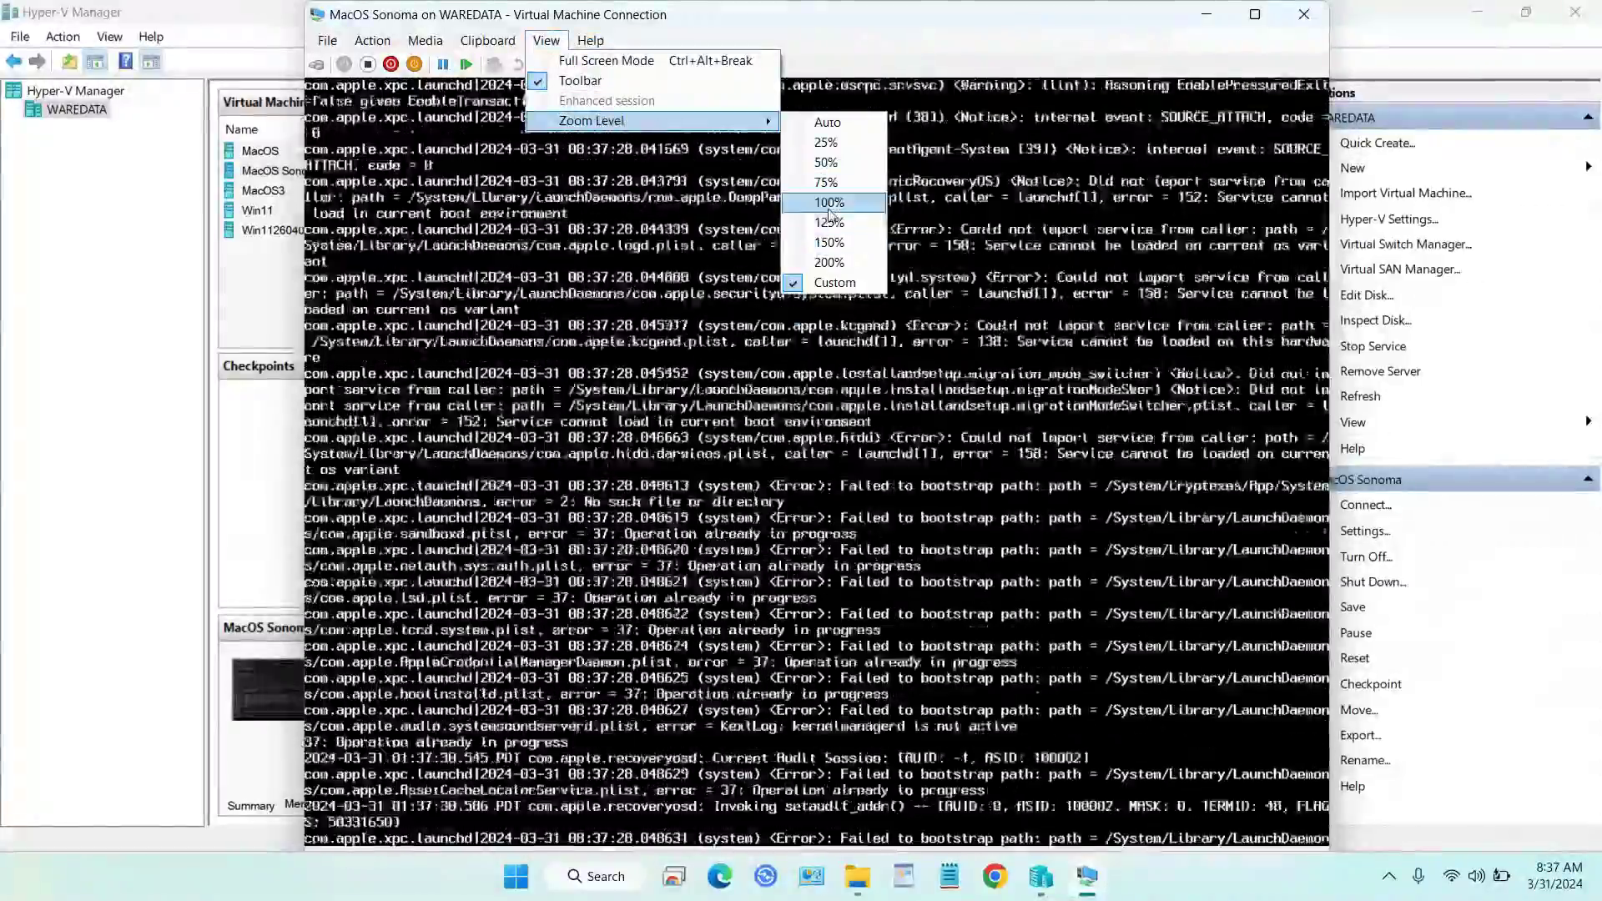
left_click(829, 203)
left_click_drag(690, 22, 743, 67)
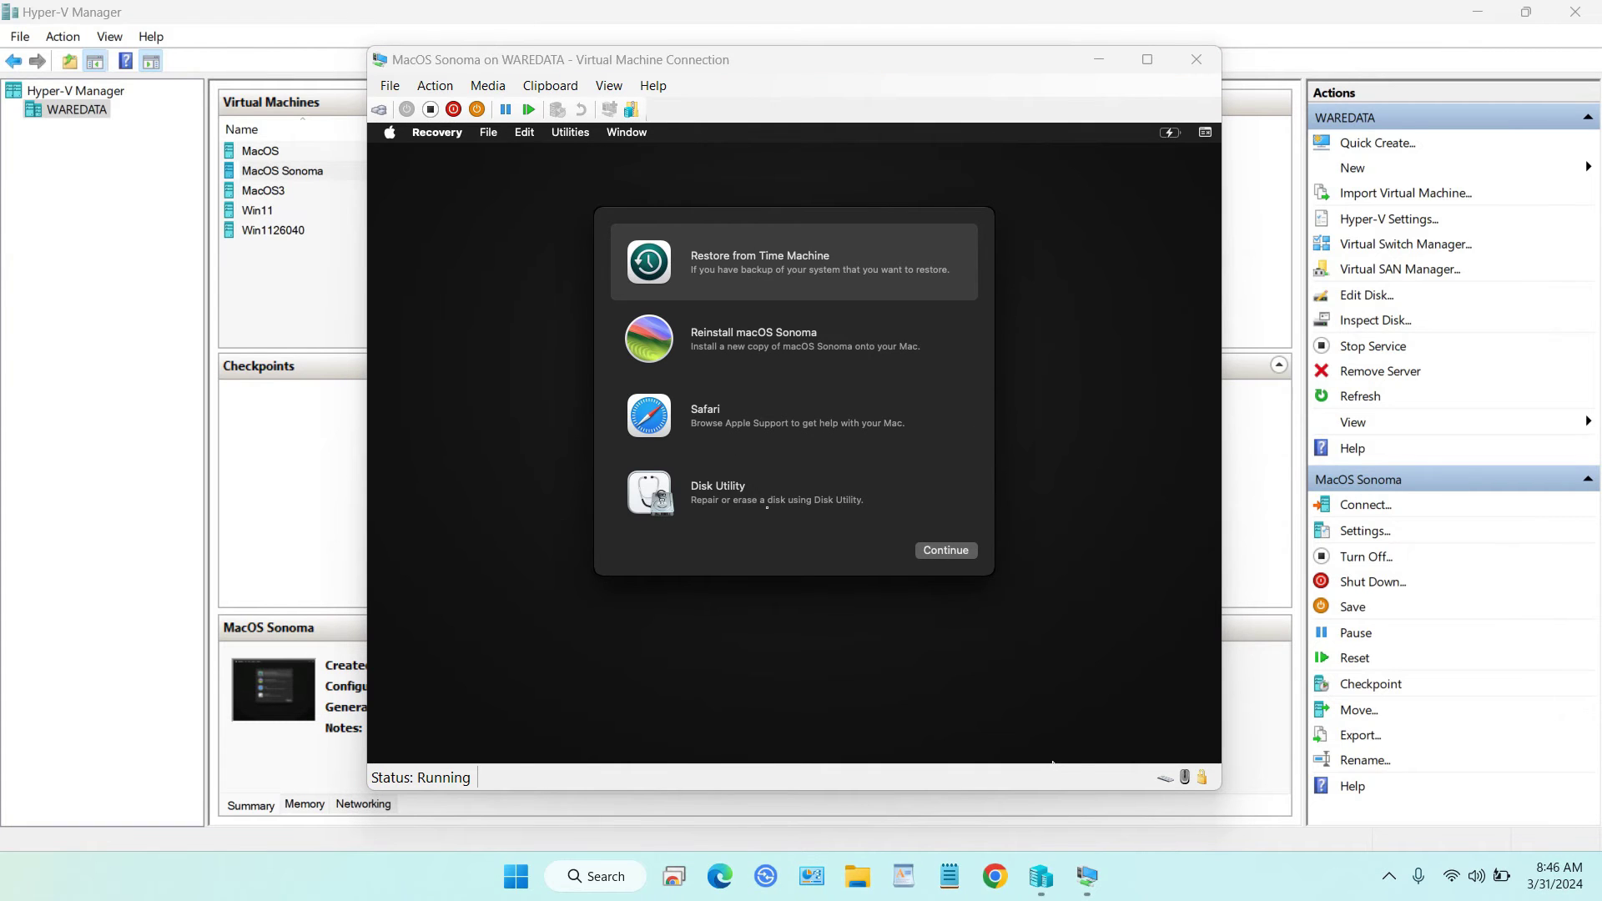
- Open Disk Utility from the macOS Recovery options and view the details of the WAREDATACOM volume
left_click(743, 500)
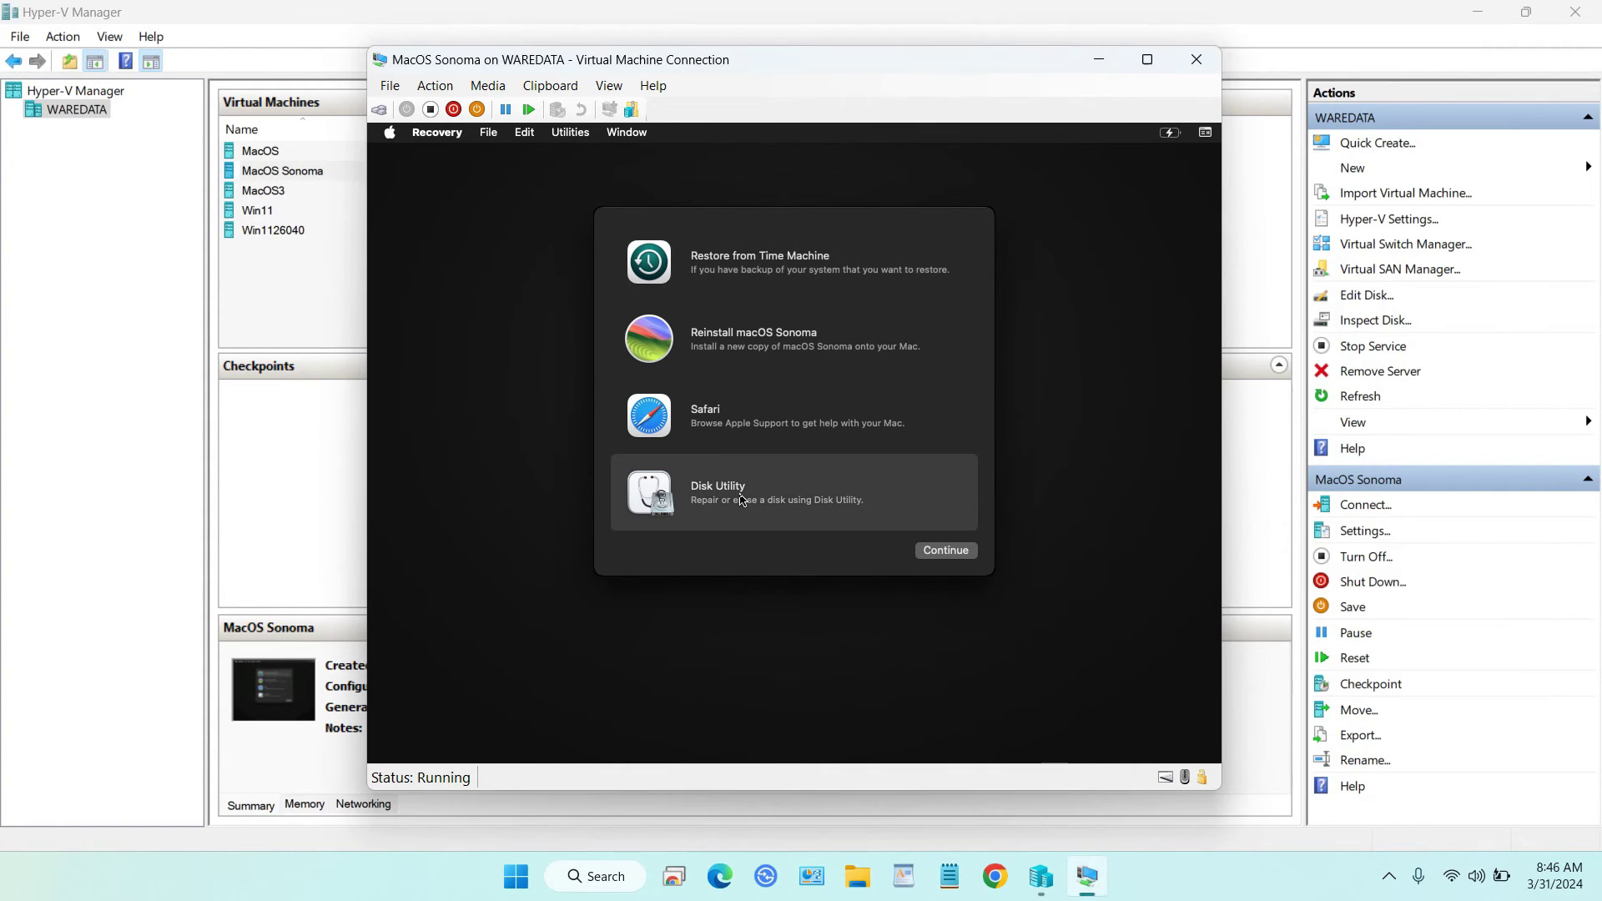
left_click(947, 551)
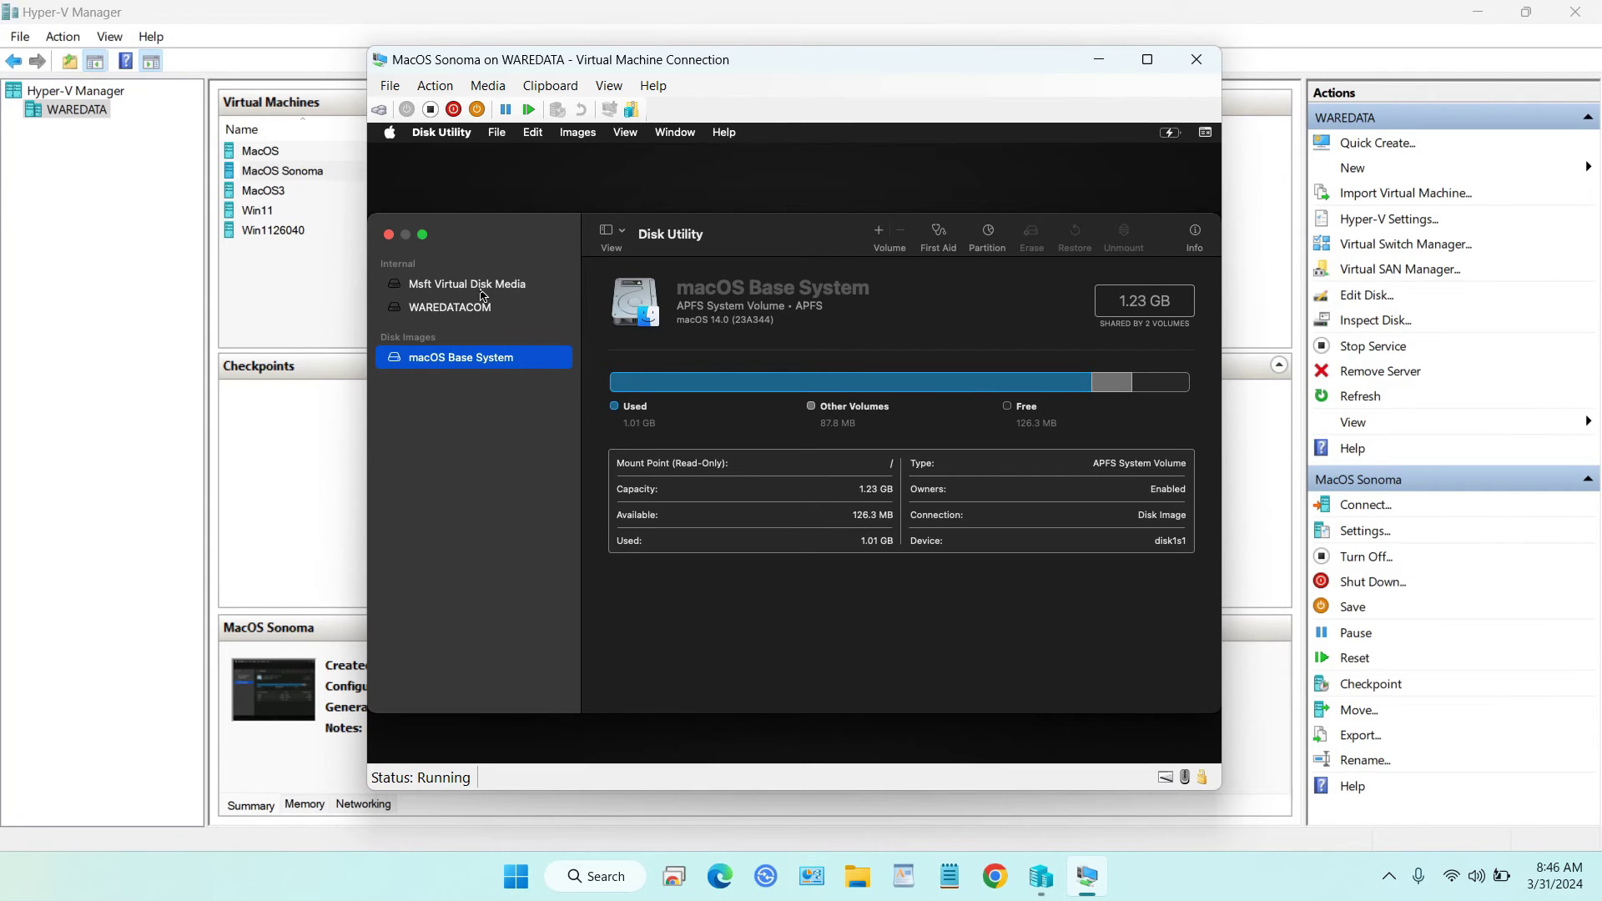
left_click(481, 312)
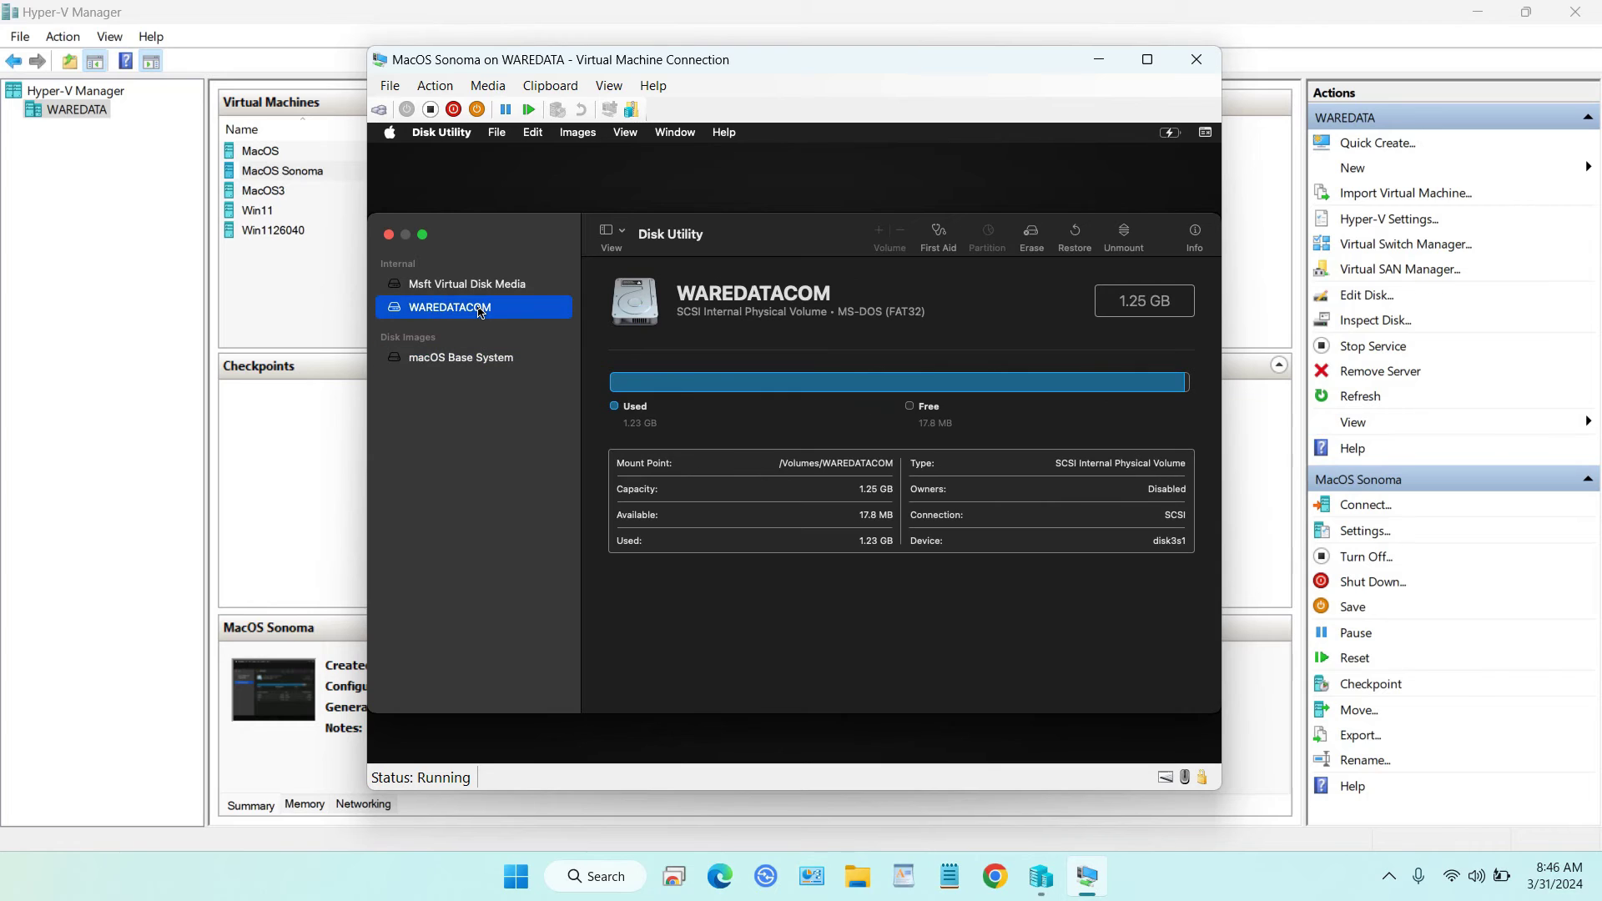
- Erase Msft Virtual Disk Media as MacHD with the APFS format and GUID Partition Map scheme, and close Disk Utility
left_click(483, 288)
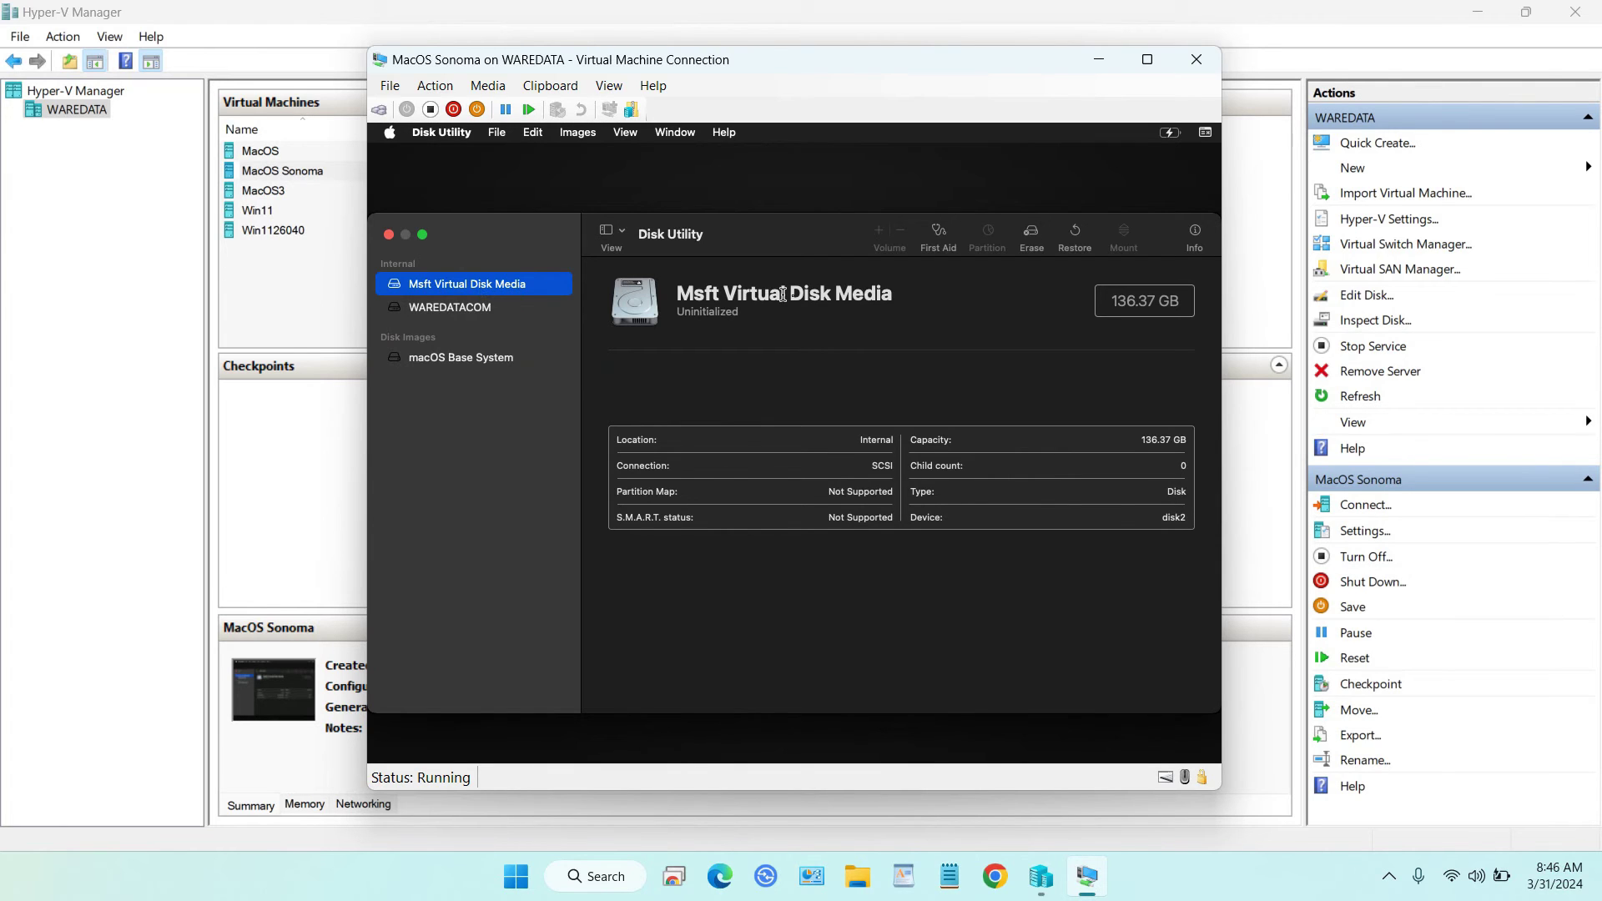
left_click(1032, 238)
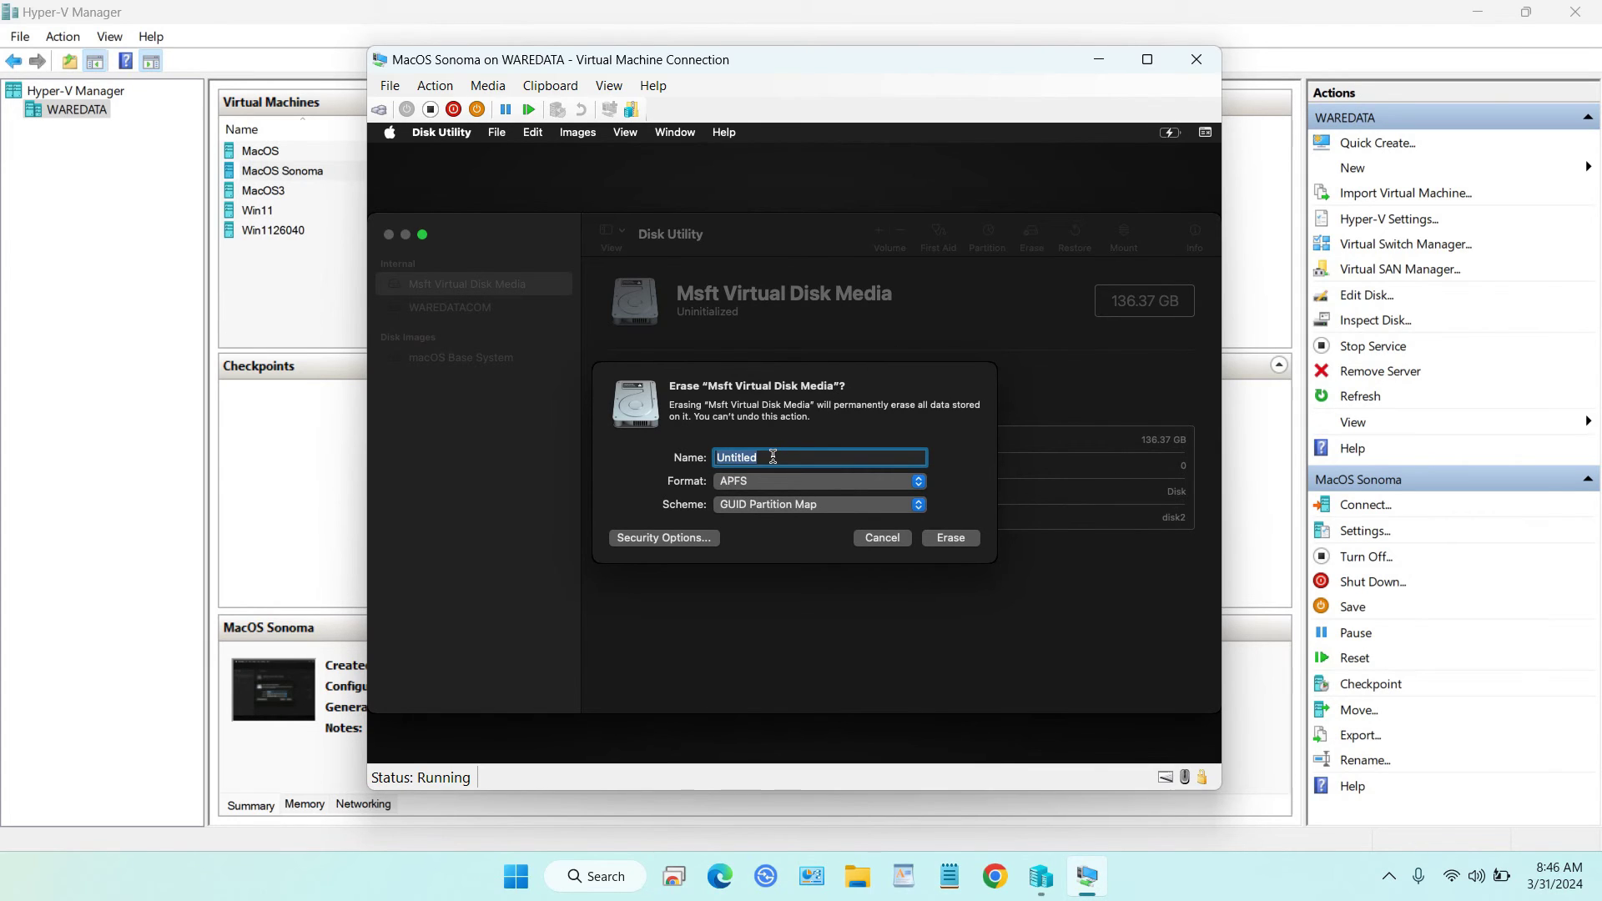
type("MacHD")
left_click(951, 539)
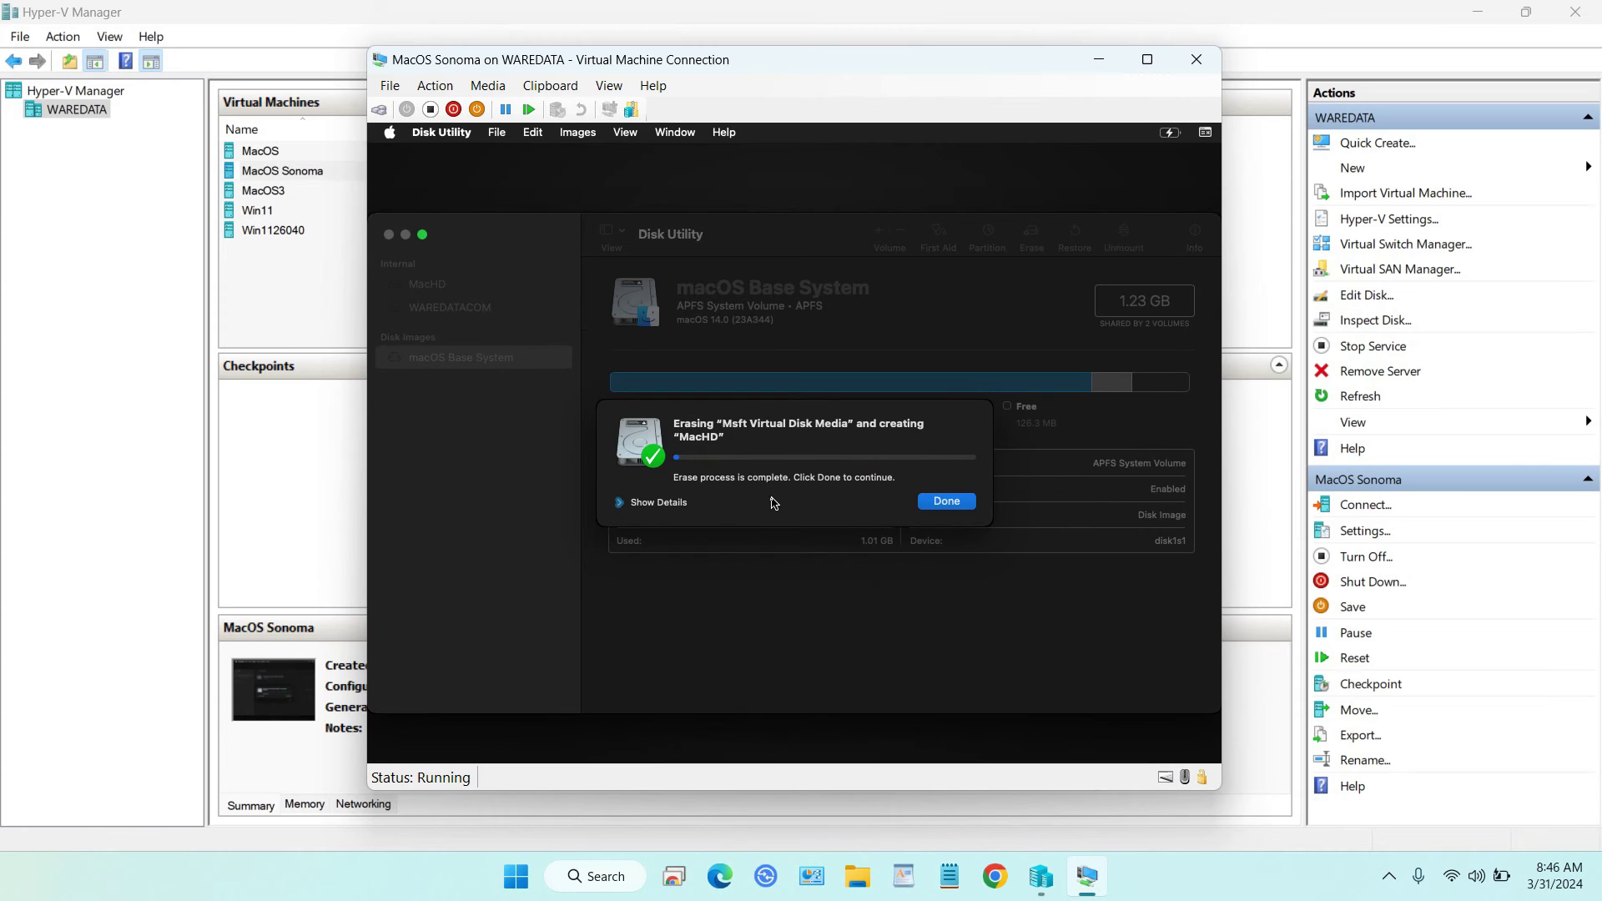
left_click(938, 504)
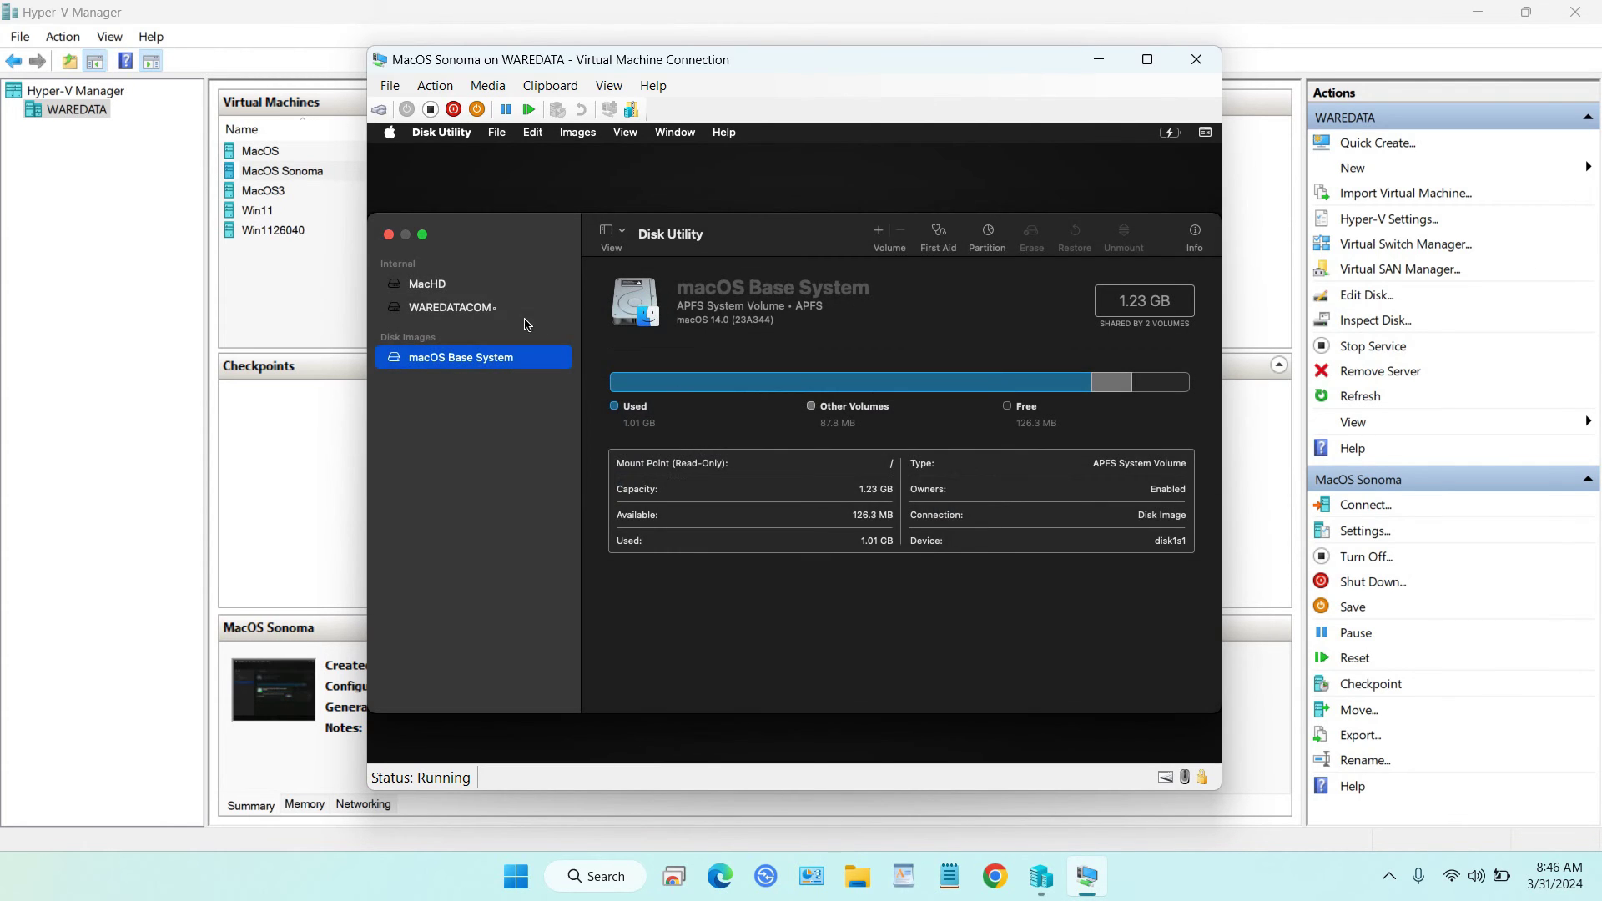
left_click(389, 236)
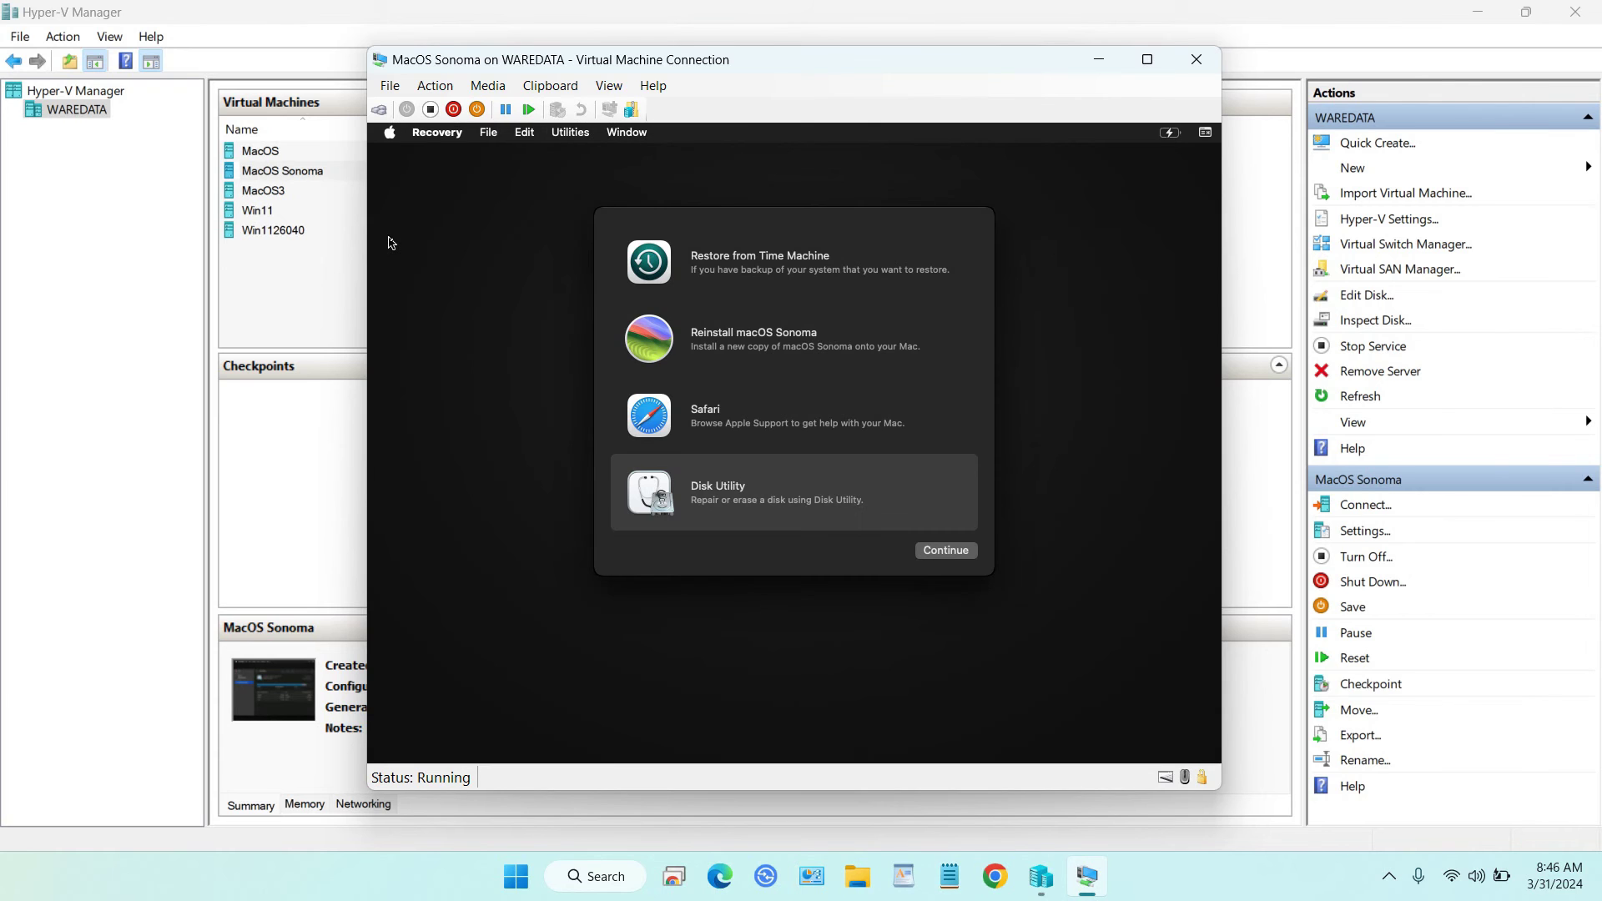
- Launch Reinstall macOS Sonoma from the recovery options and continue past the installer's welcome screen
left_click(728, 345)
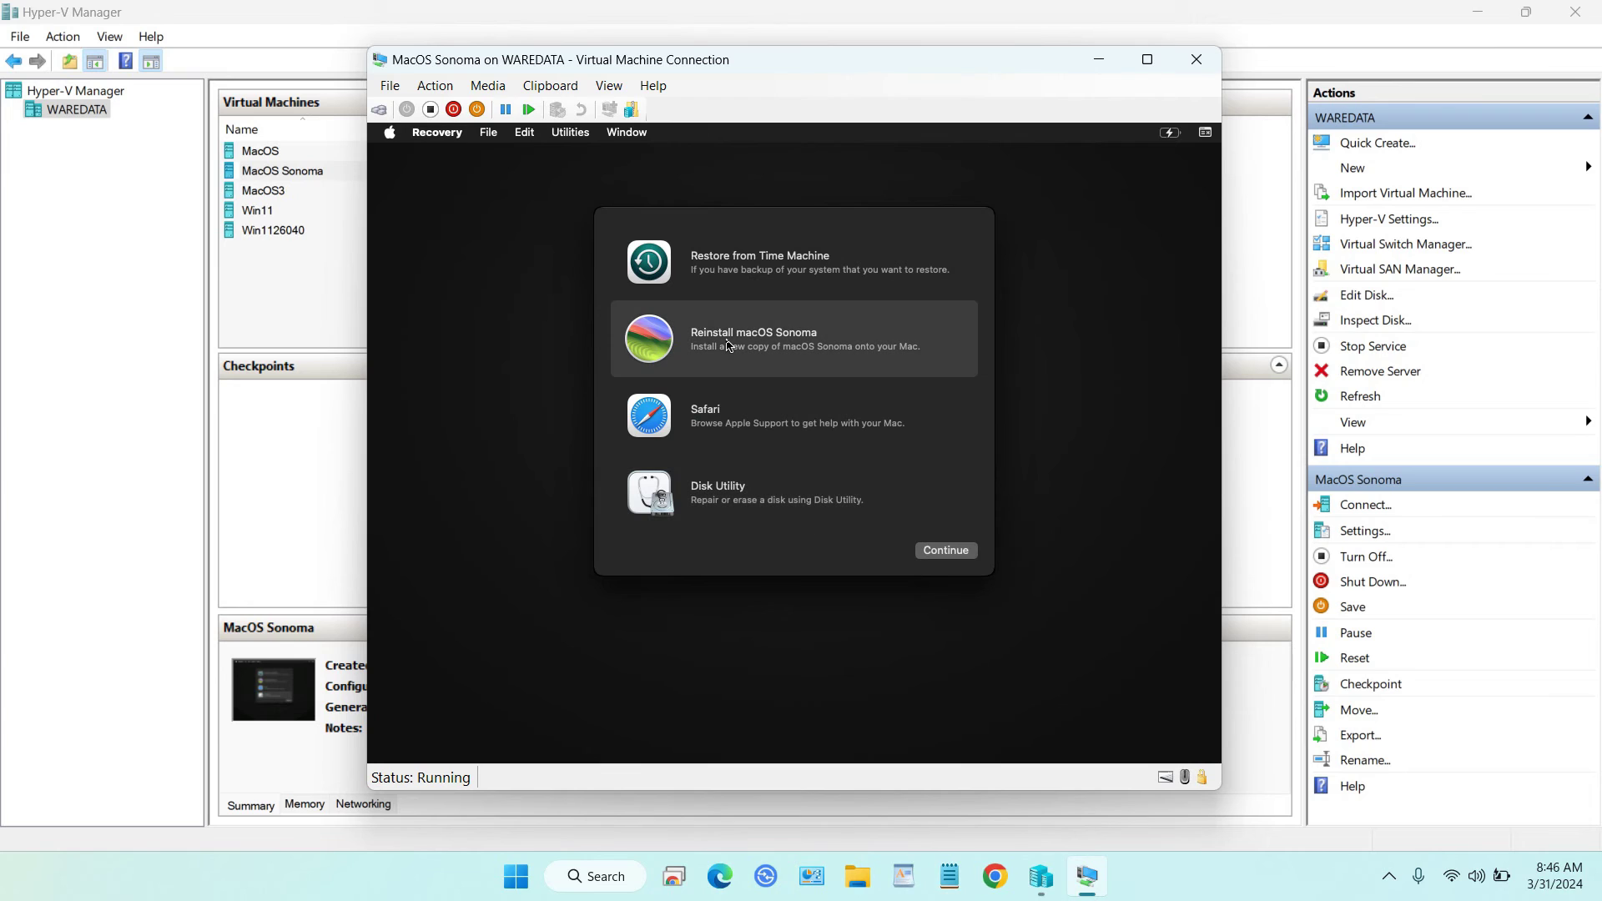
left_click(940, 552)
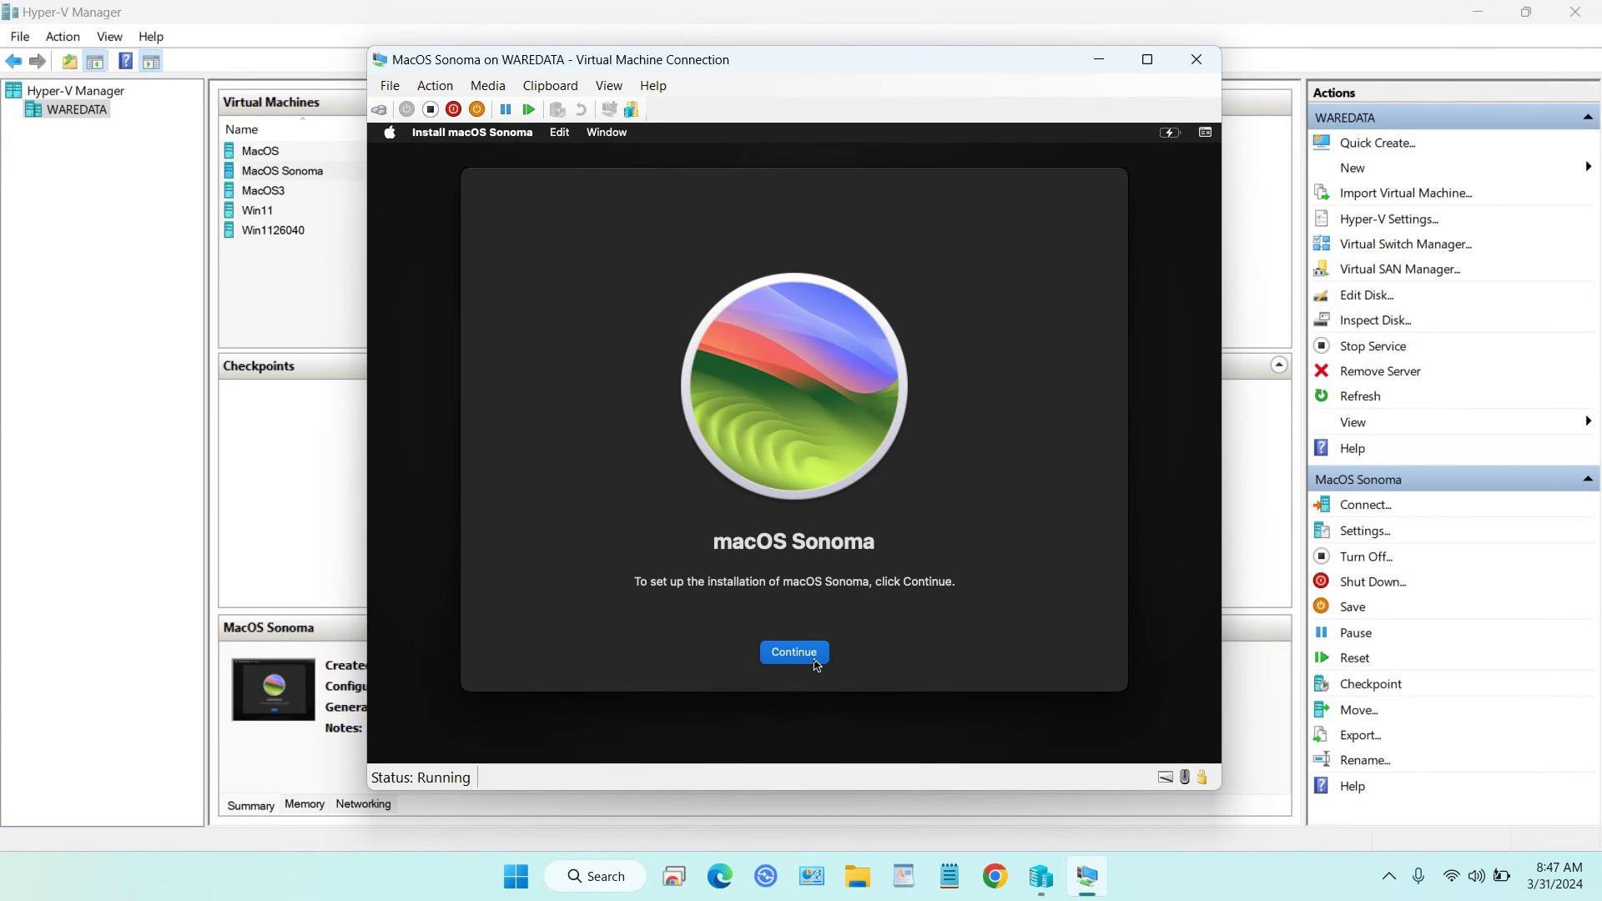
left_click(815, 663)
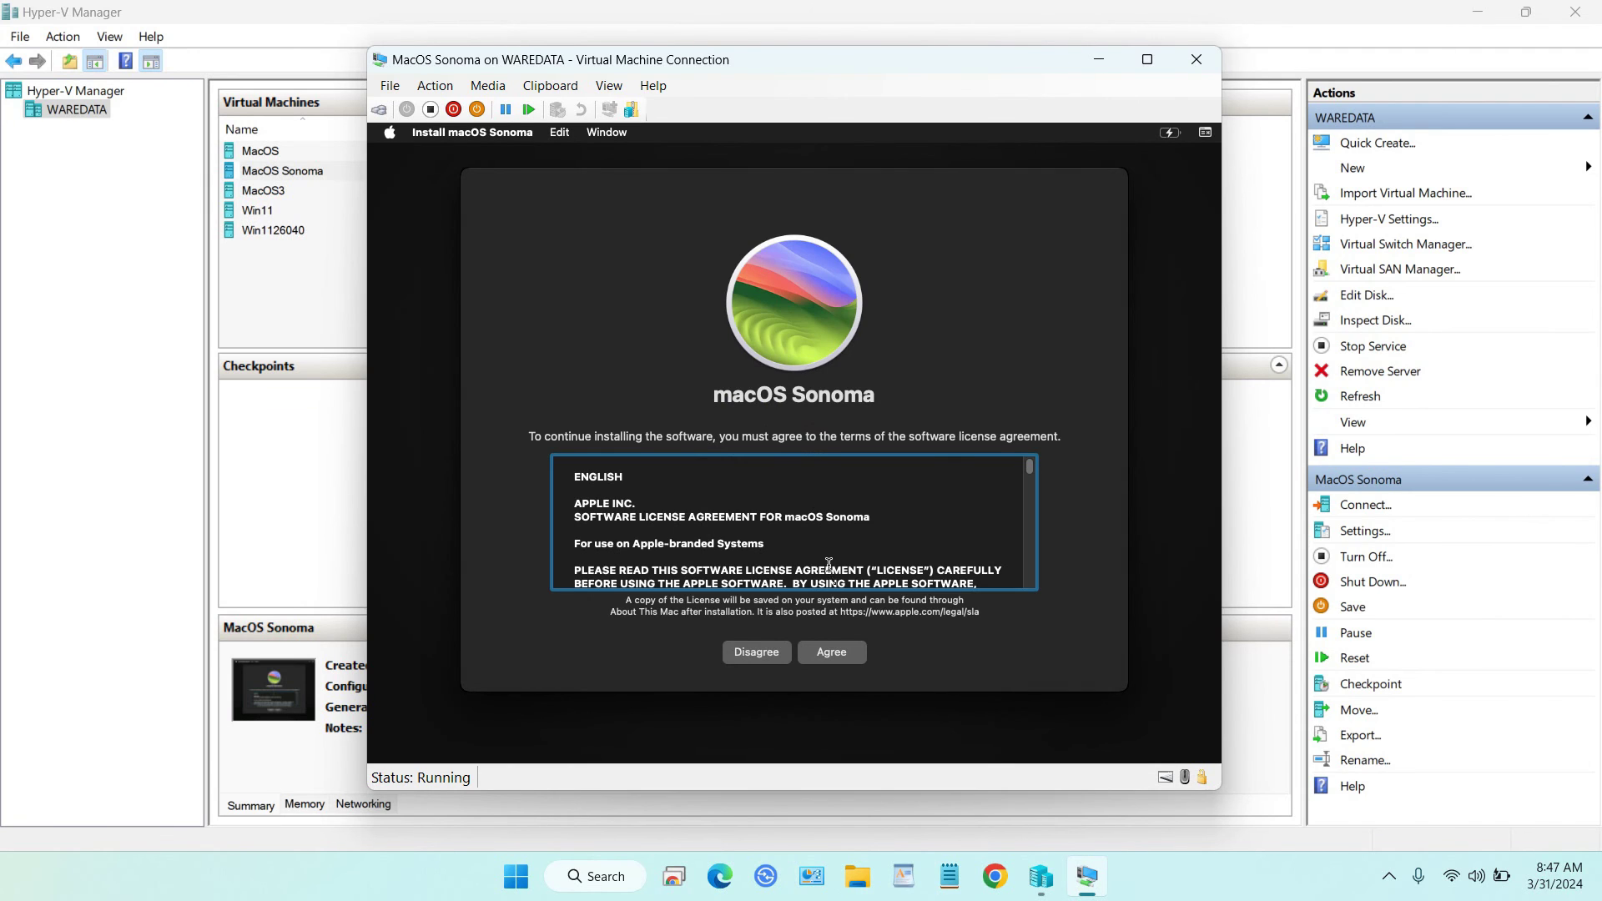
- Agree to the macOS Sonoma software license and start the installation on the MacHD disk
left_click(835, 652)
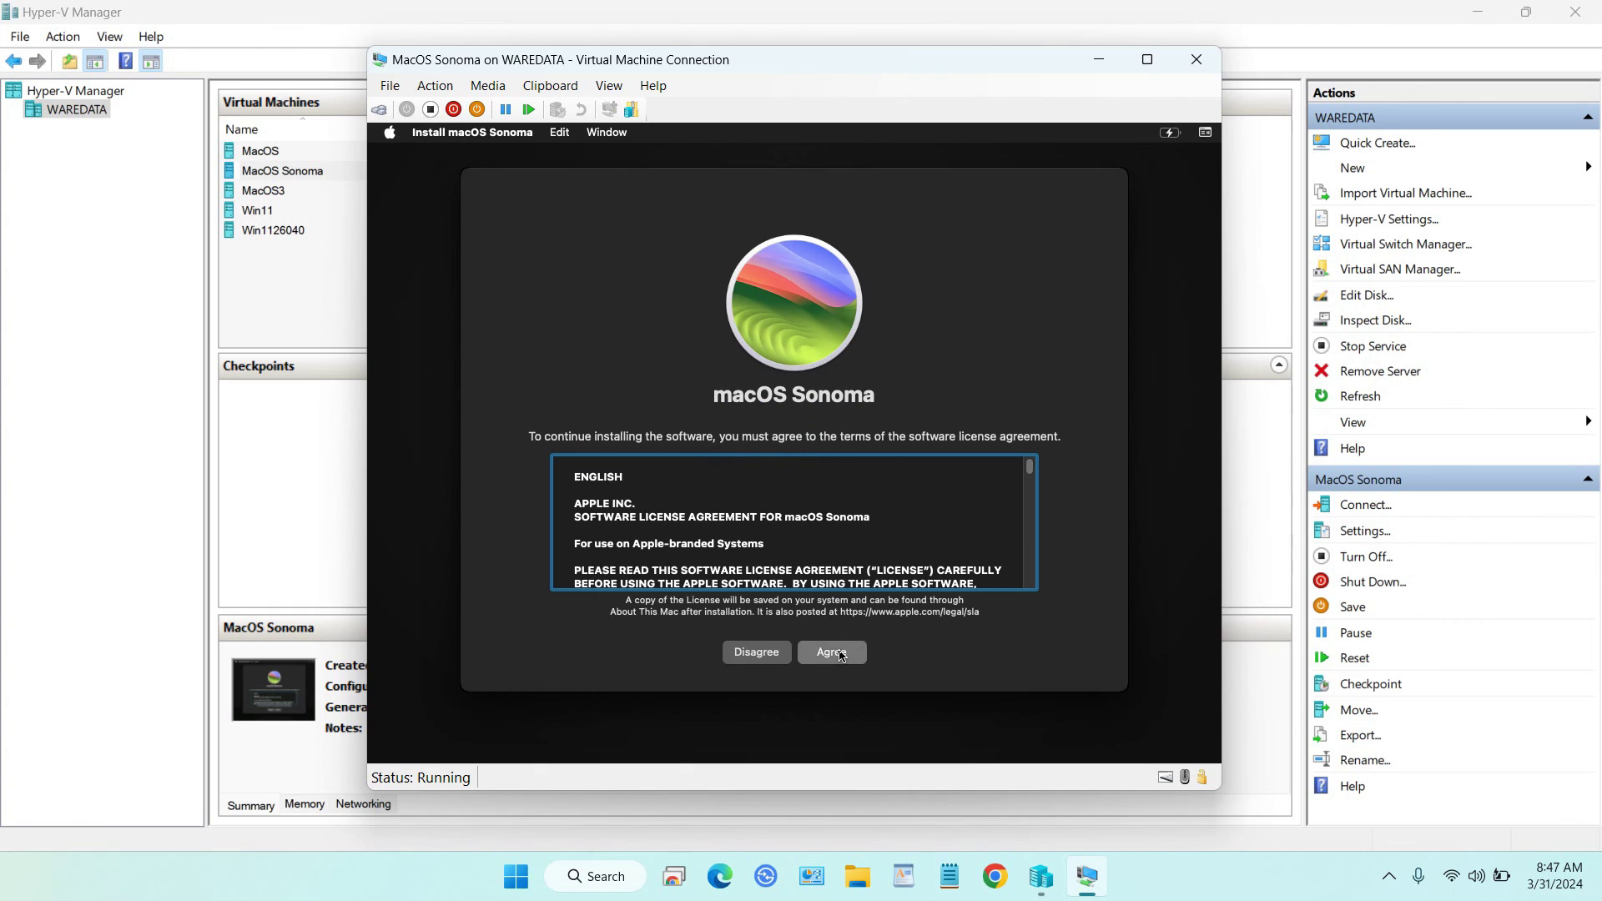
left_click(843, 496)
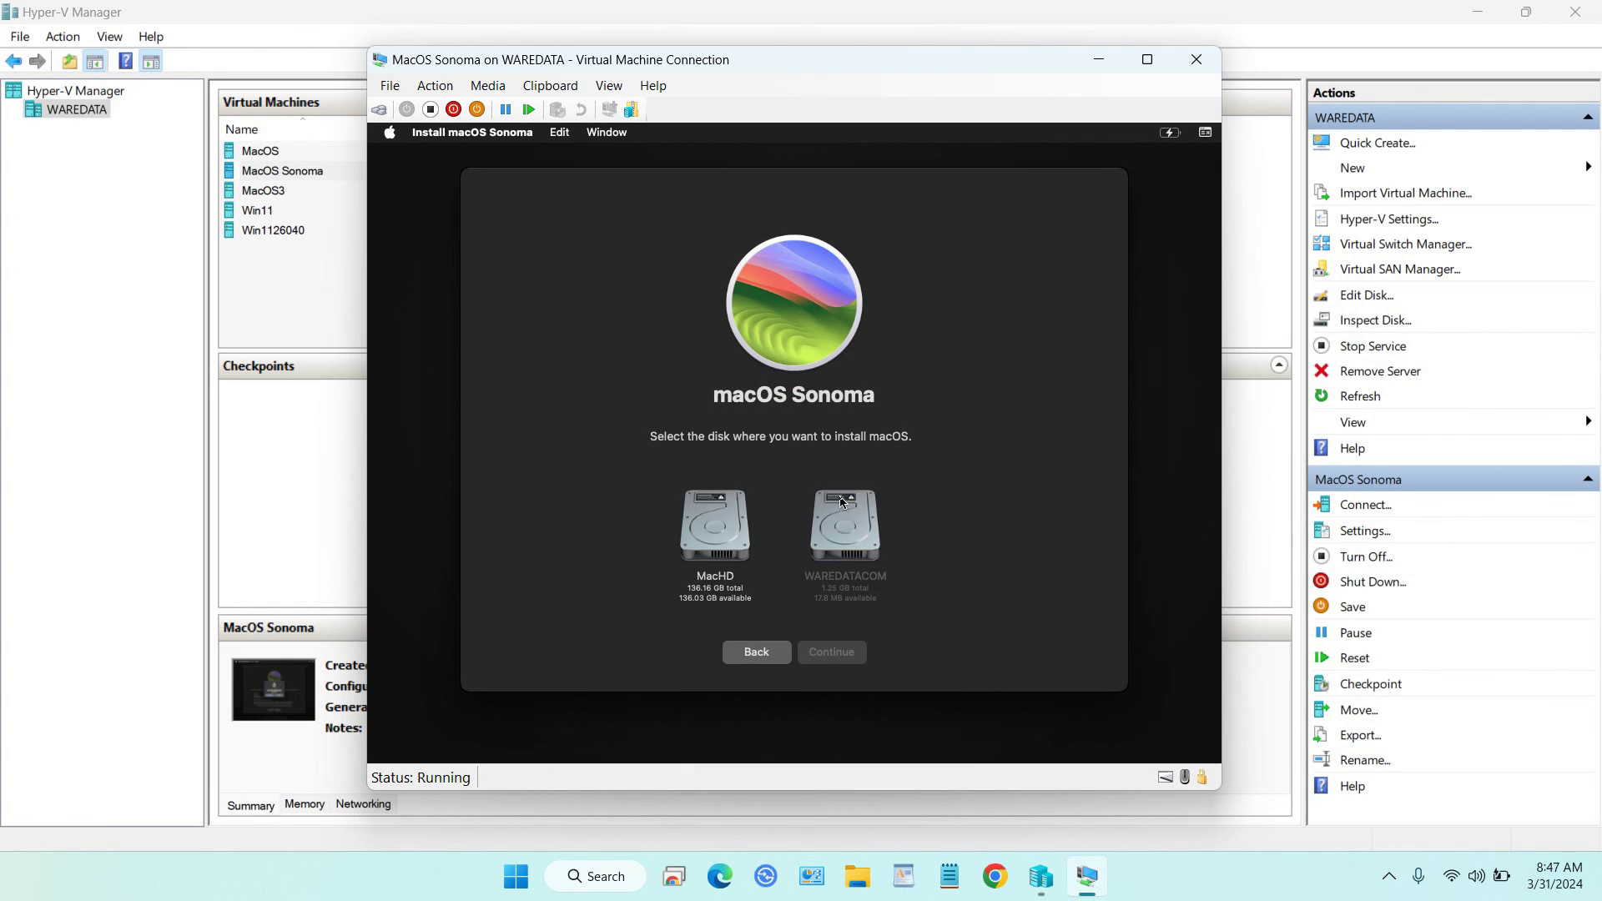
left_click(722, 526)
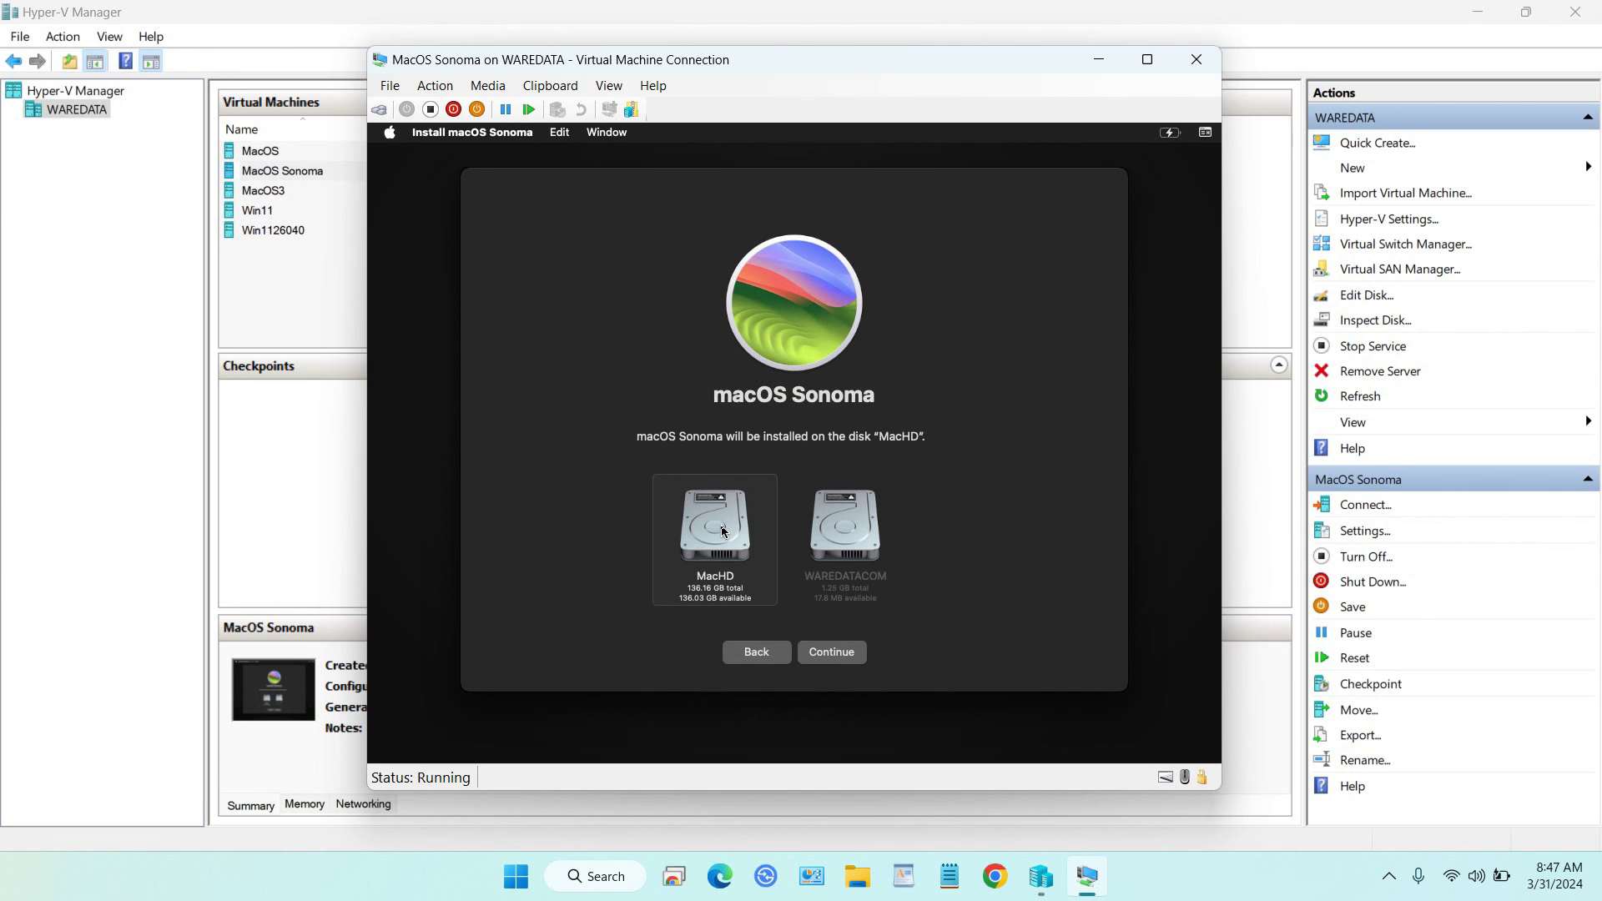
left_click(842, 654)
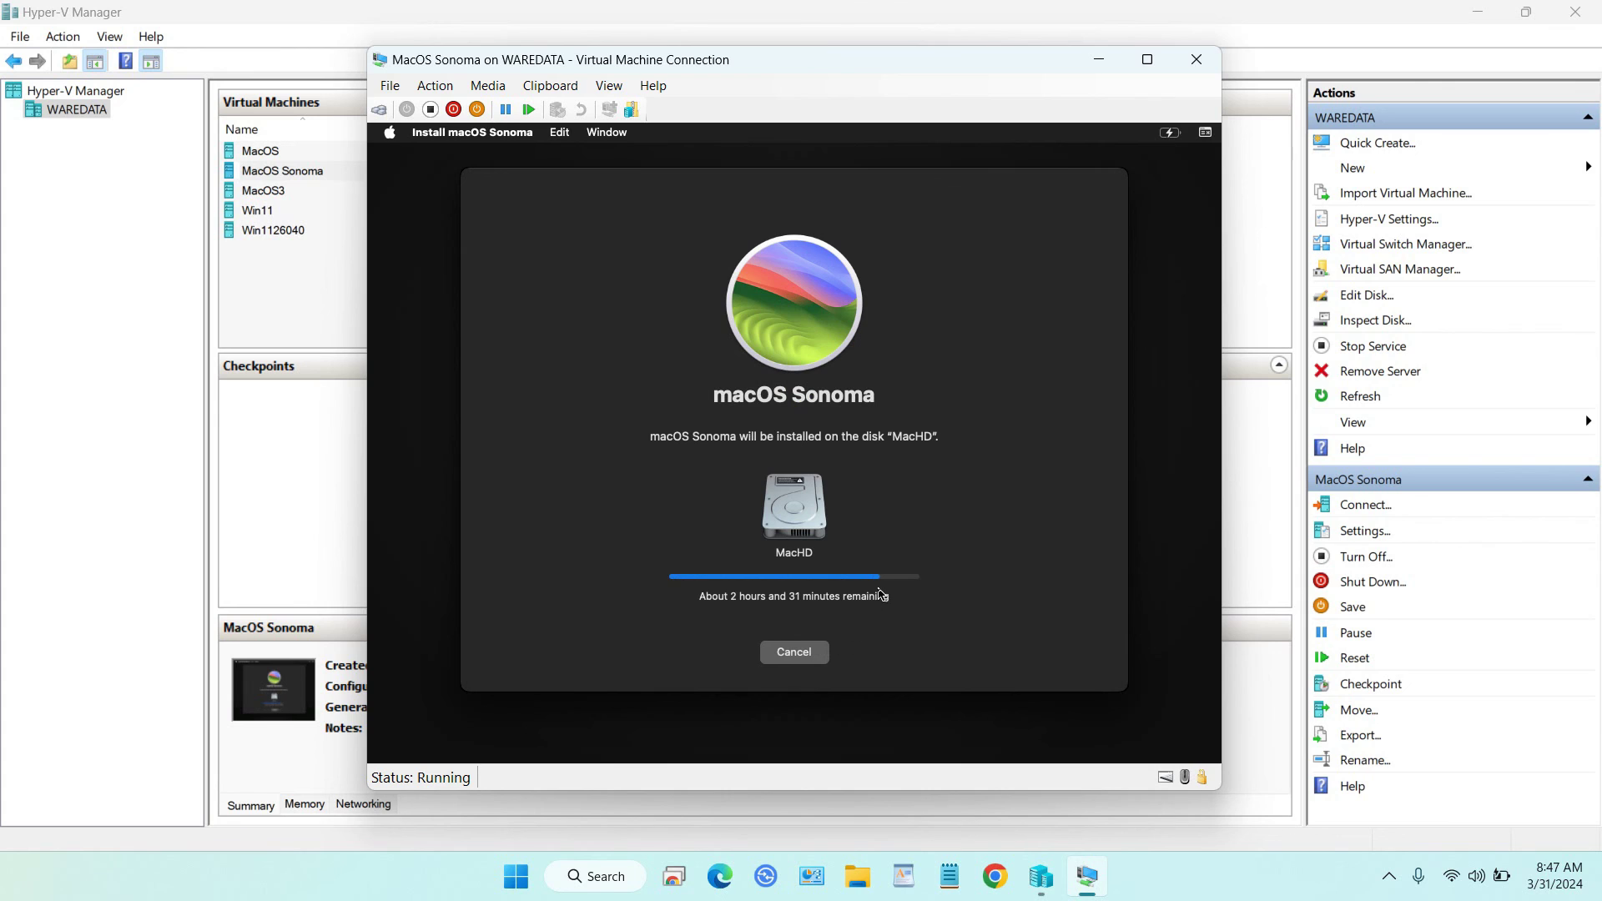